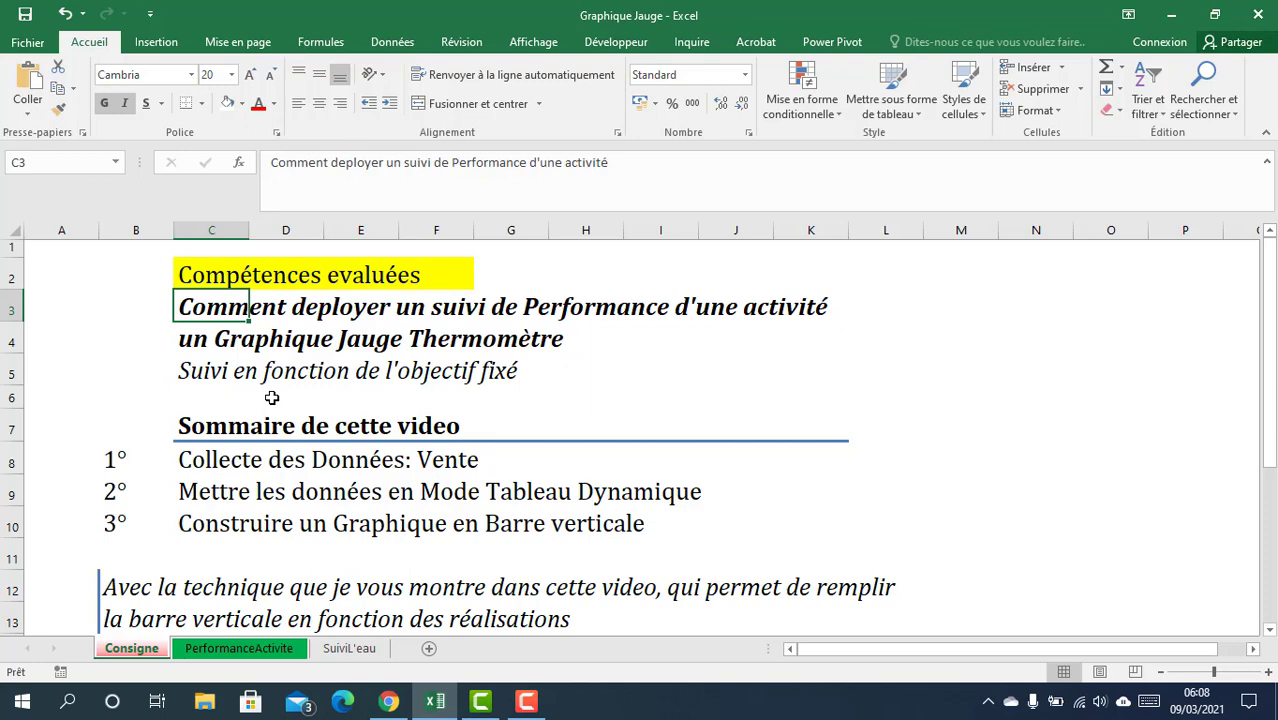
# Open the PerformanceActivite sheet and review its table of dates and sales.
pyautogui.click(196, 650)
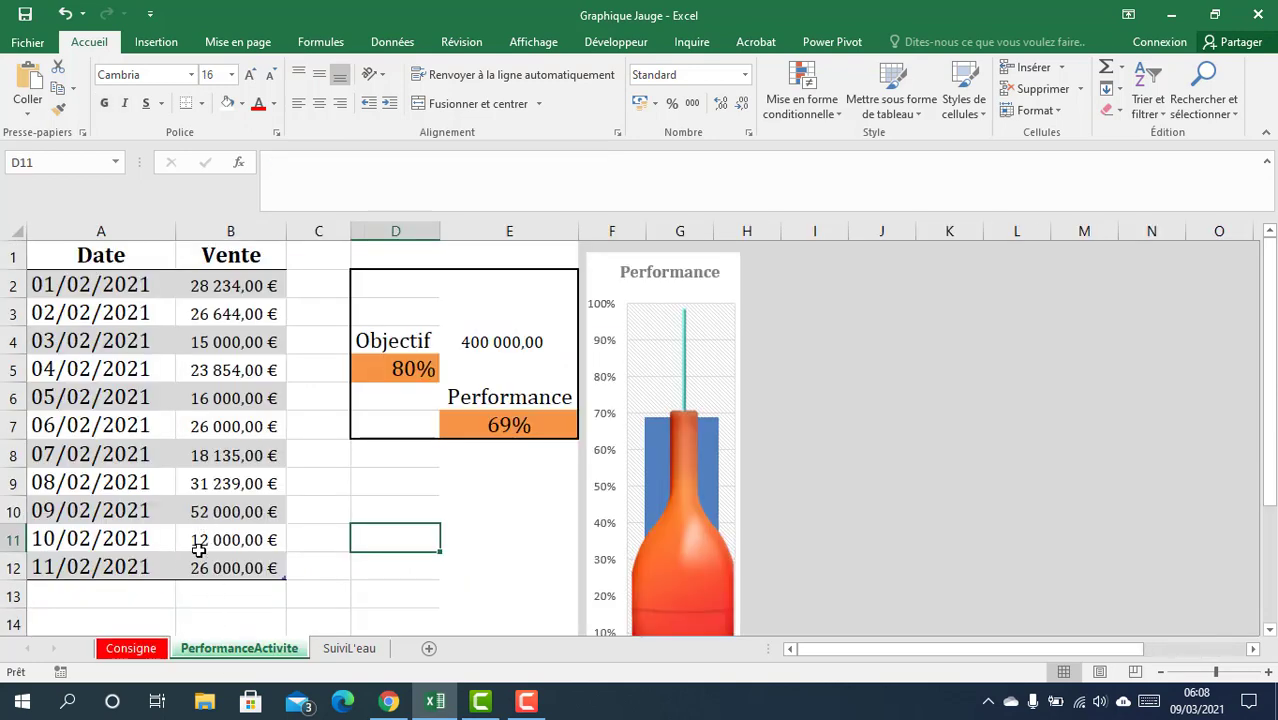
pyautogui.click(113, 256)
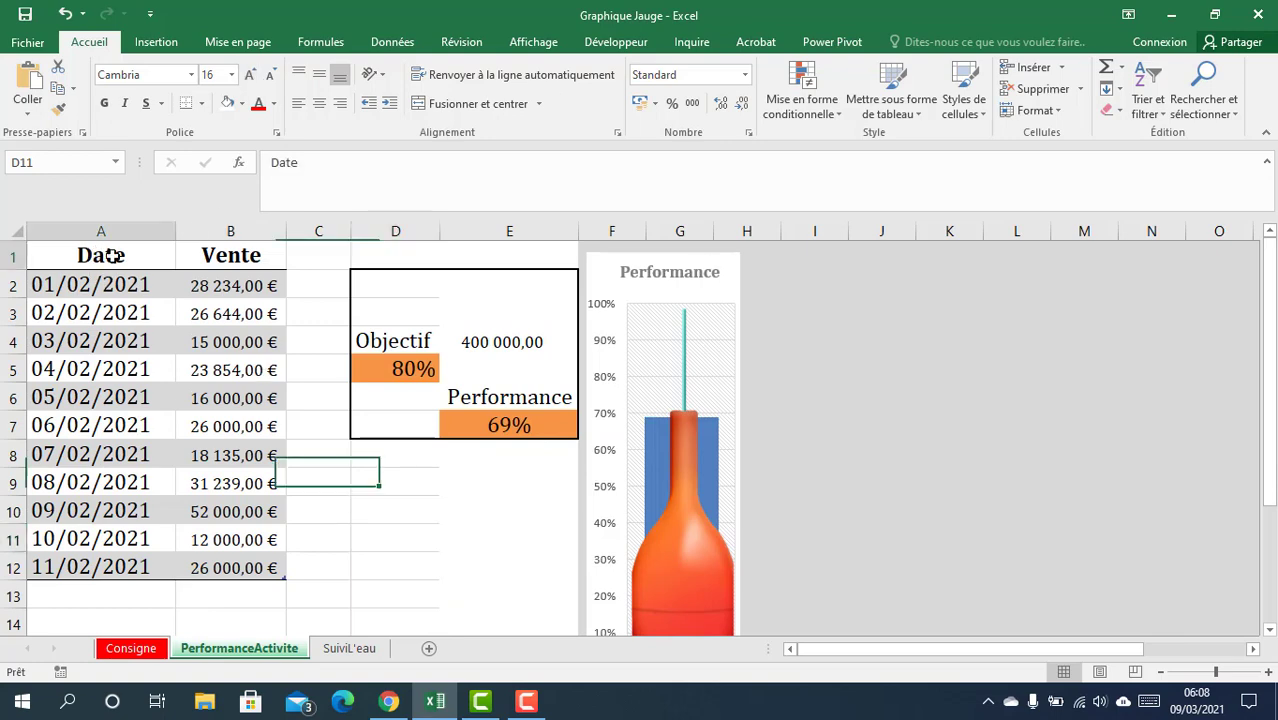
pyautogui.moveTo(113, 256)
pyautogui.mouseDown()
pyautogui.moveTo(248, 531)
pyautogui.moveTo(243, 579)
pyautogui.mouseUp()
pyautogui.click(182, 405)
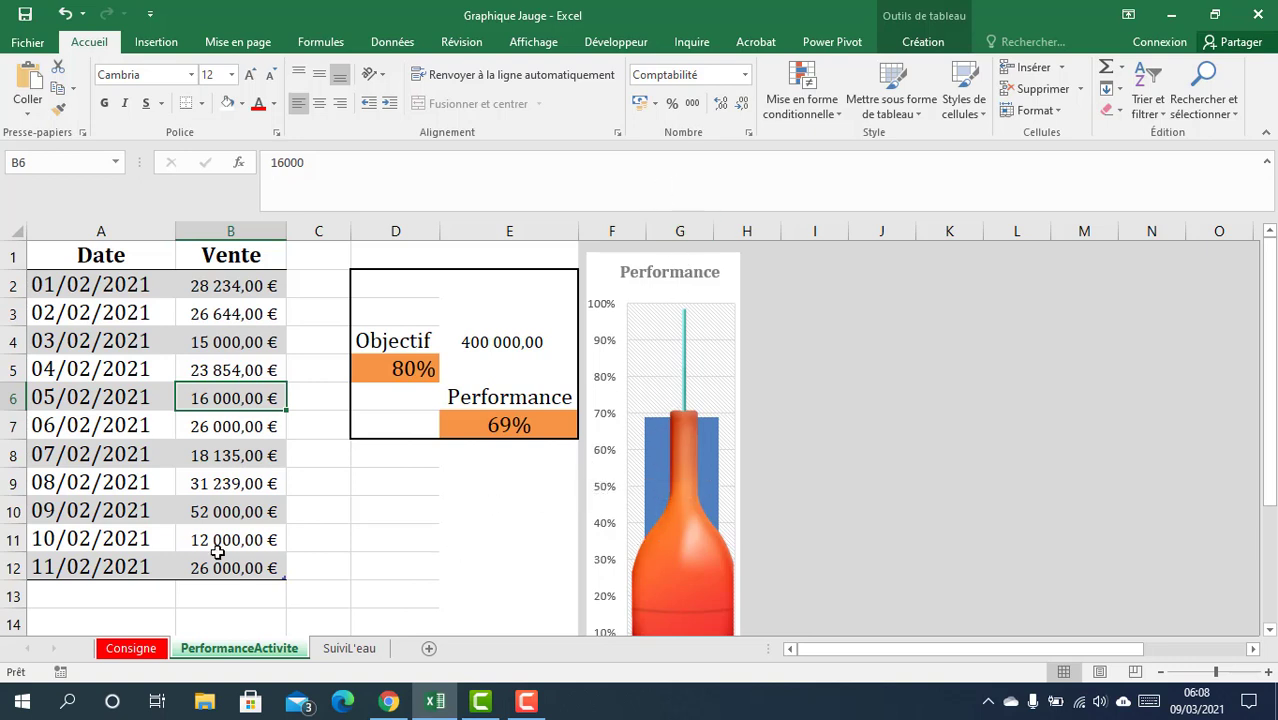
# Add a row dated 12/02/2021 with a sale of 17 000 directly below the last entry of the sales table.
pyautogui.click(73, 597)
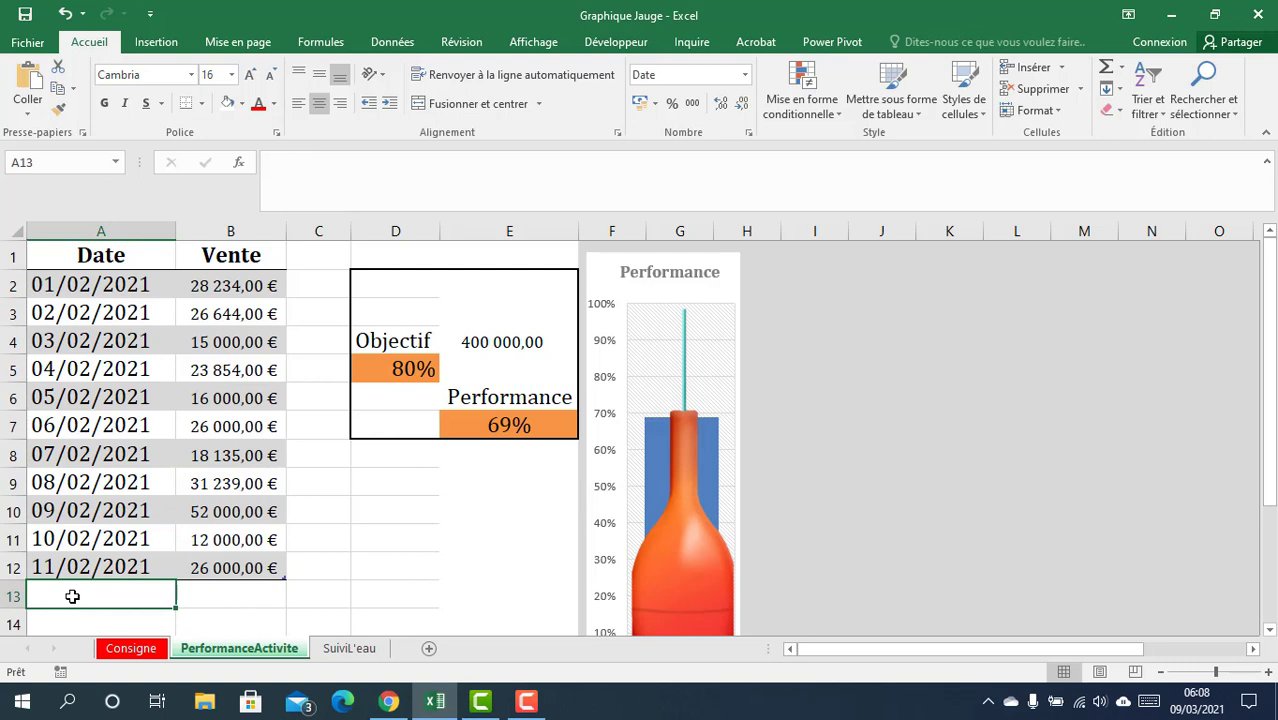
pyautogui.write('12/02/2')
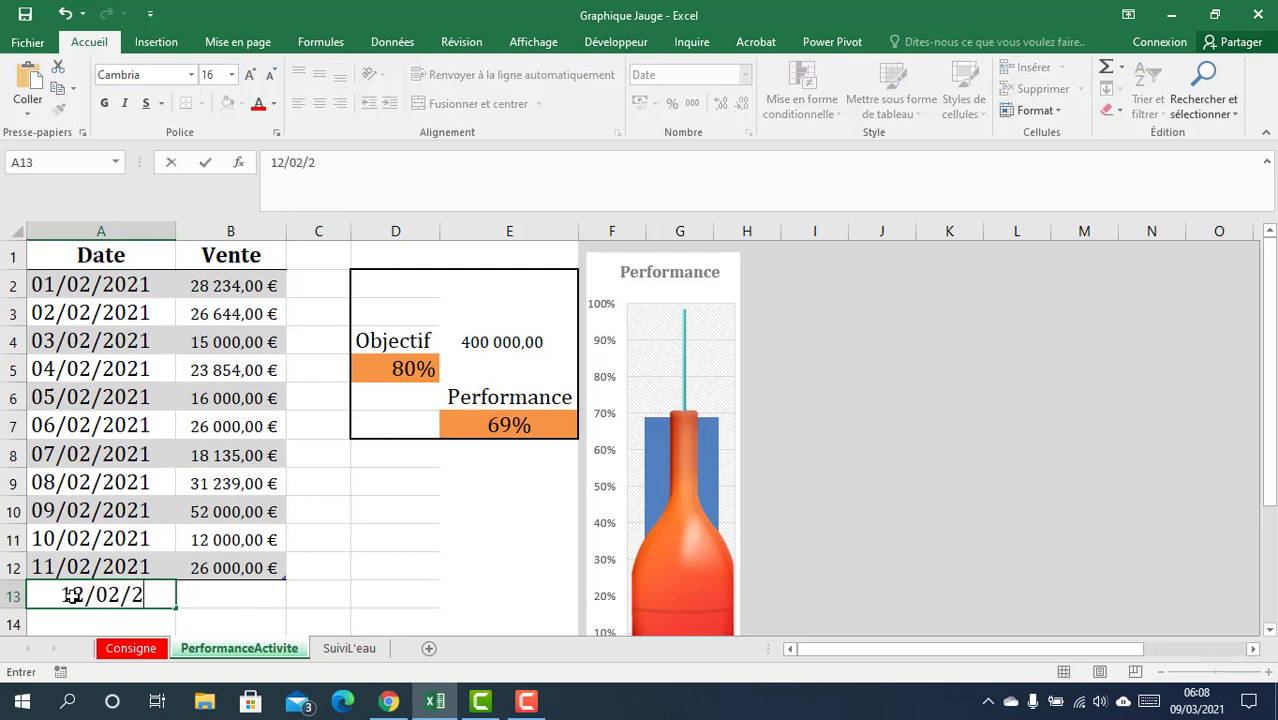
pyautogui.write('021')
pyautogui.press('Tab')
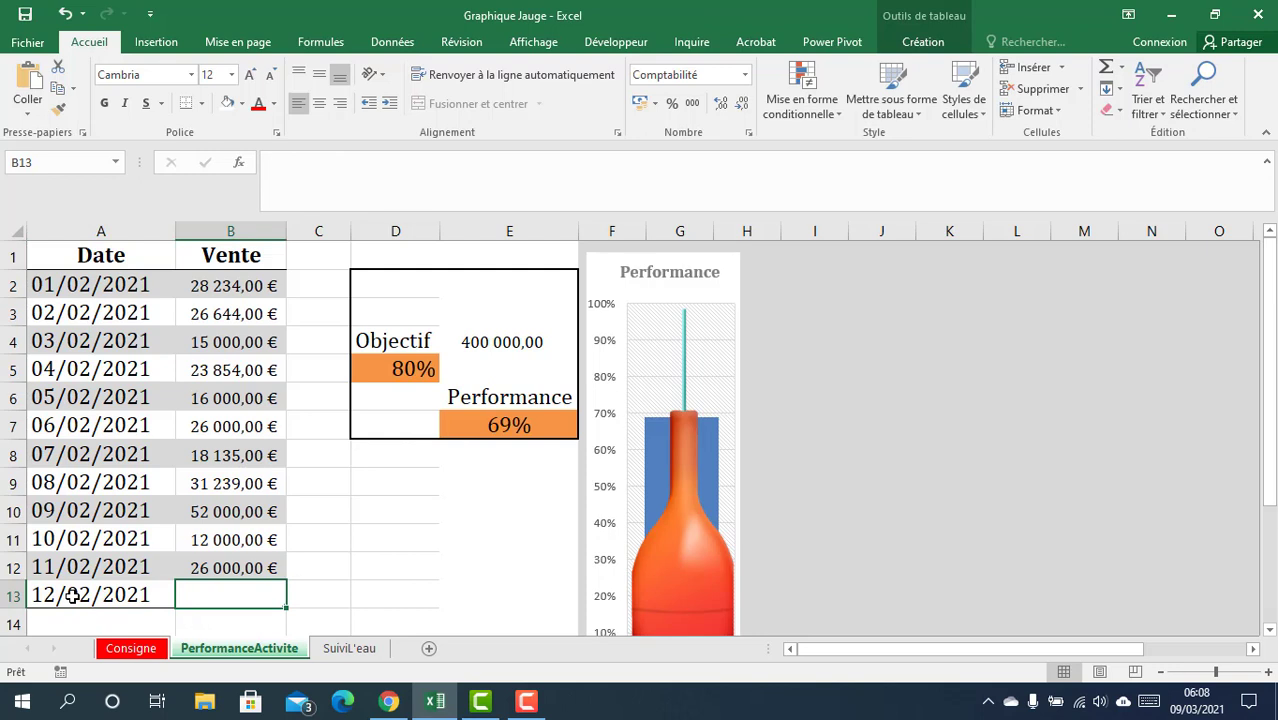
pyautogui.write('17')
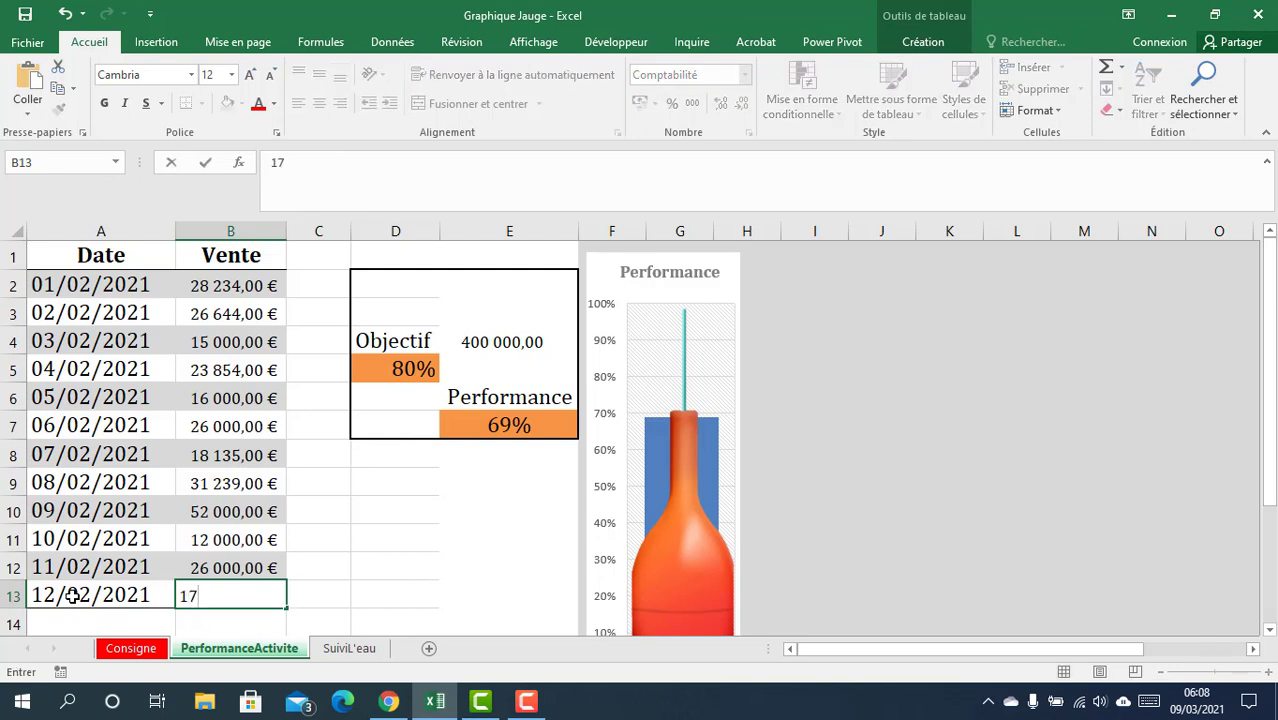
pyautogui.write(' 000')
pyautogui.press('Return')
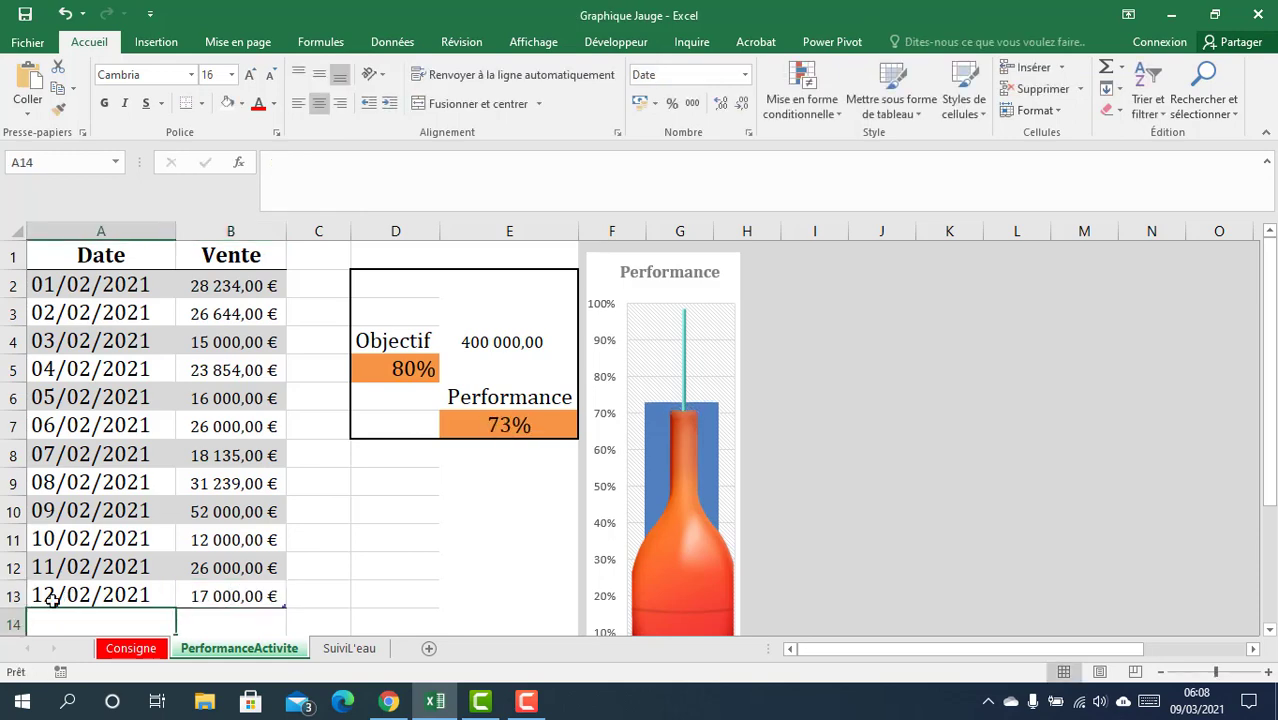
# Extend the date series in the Date column from 12/02/2021 down to 14/02/2021.
pyautogui.scroll(-1, 117, 590)
pyautogui.click(115, 512)
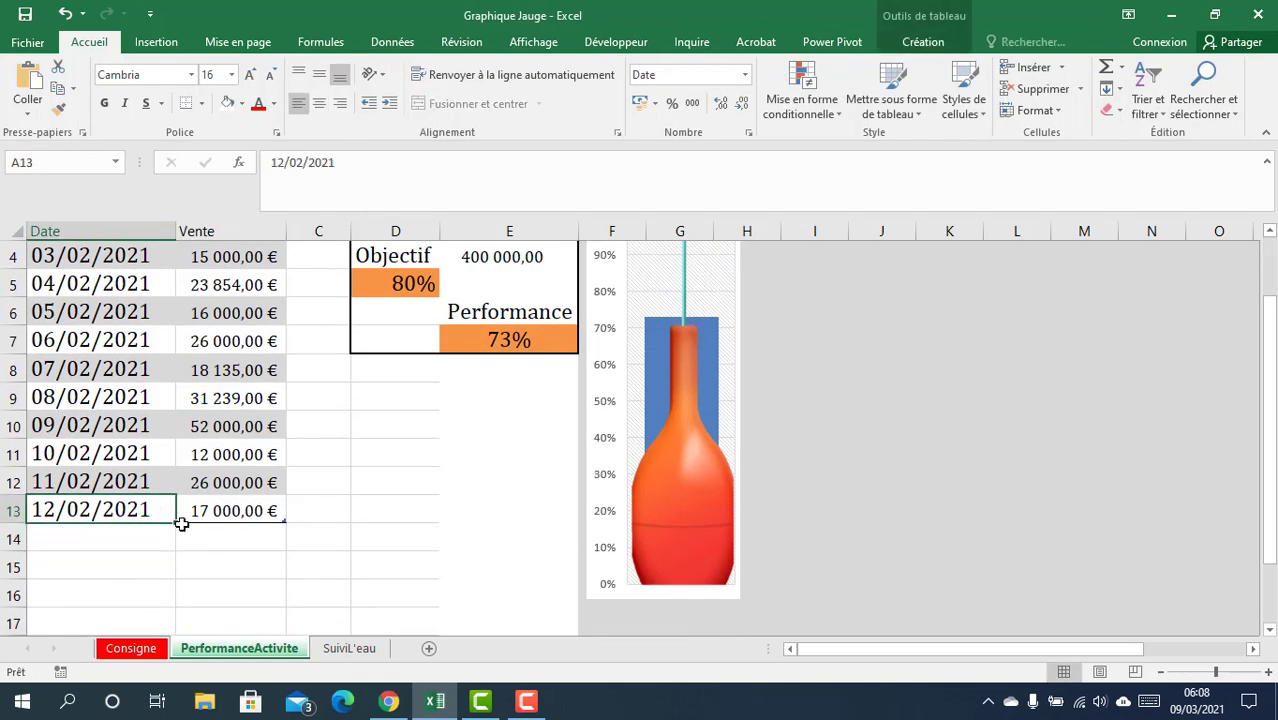
pyautogui.moveTo(173, 521); pyautogui.dragTo(170, 574)
# Enter sales of 25 000 for 13/02/2021 and 13 000 for 14/02/2021 in the Vente column.
pyautogui.click(216, 545)
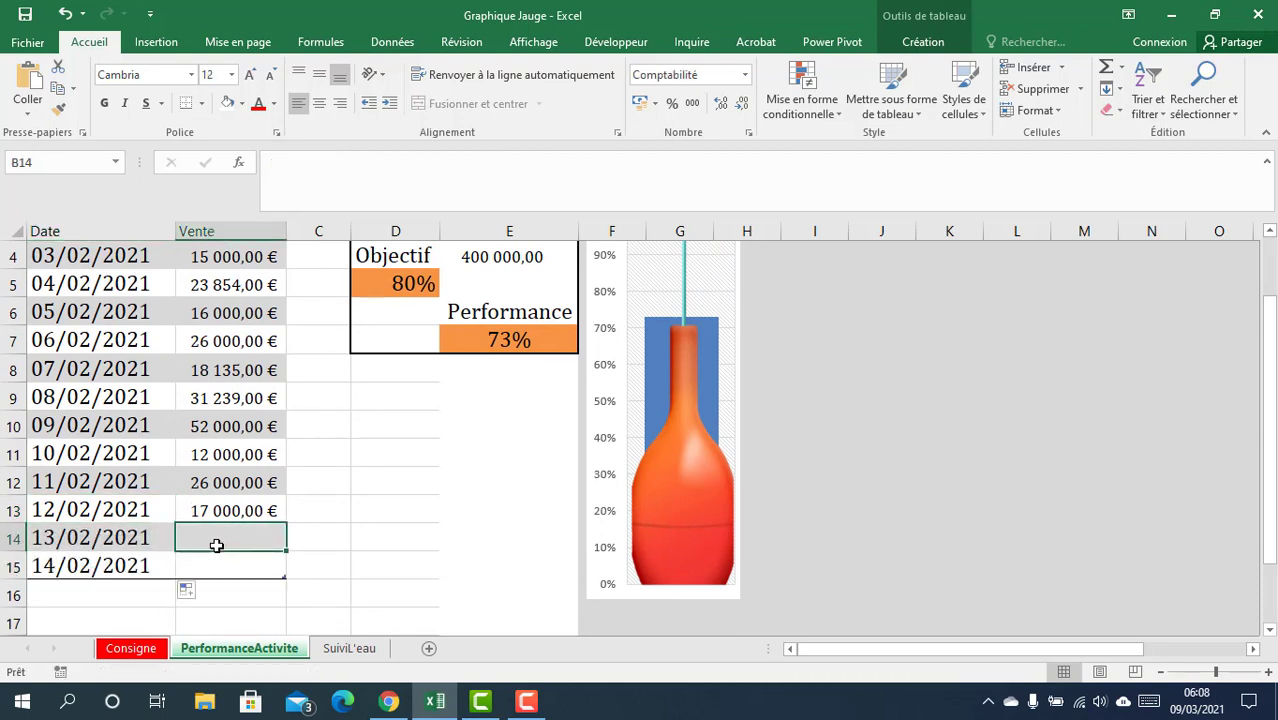
pyautogui.write('25 ')
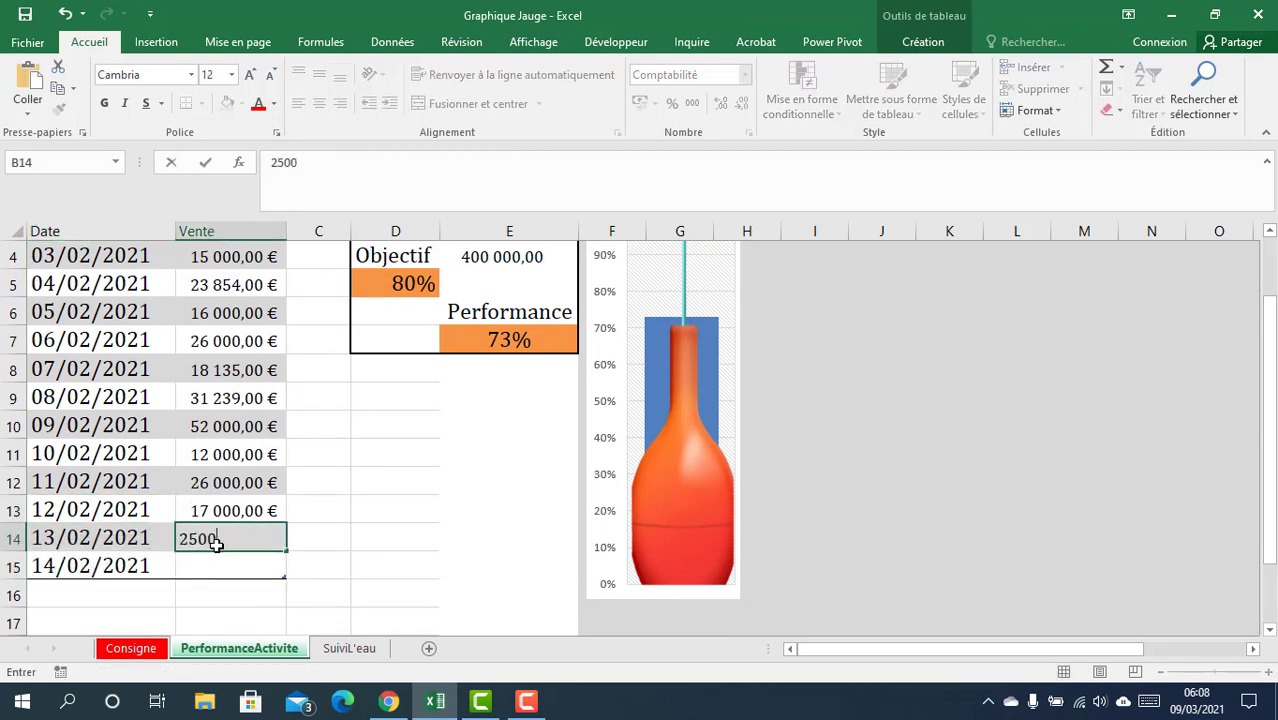
pyautogui.write('000')
pyautogui.press('Return')
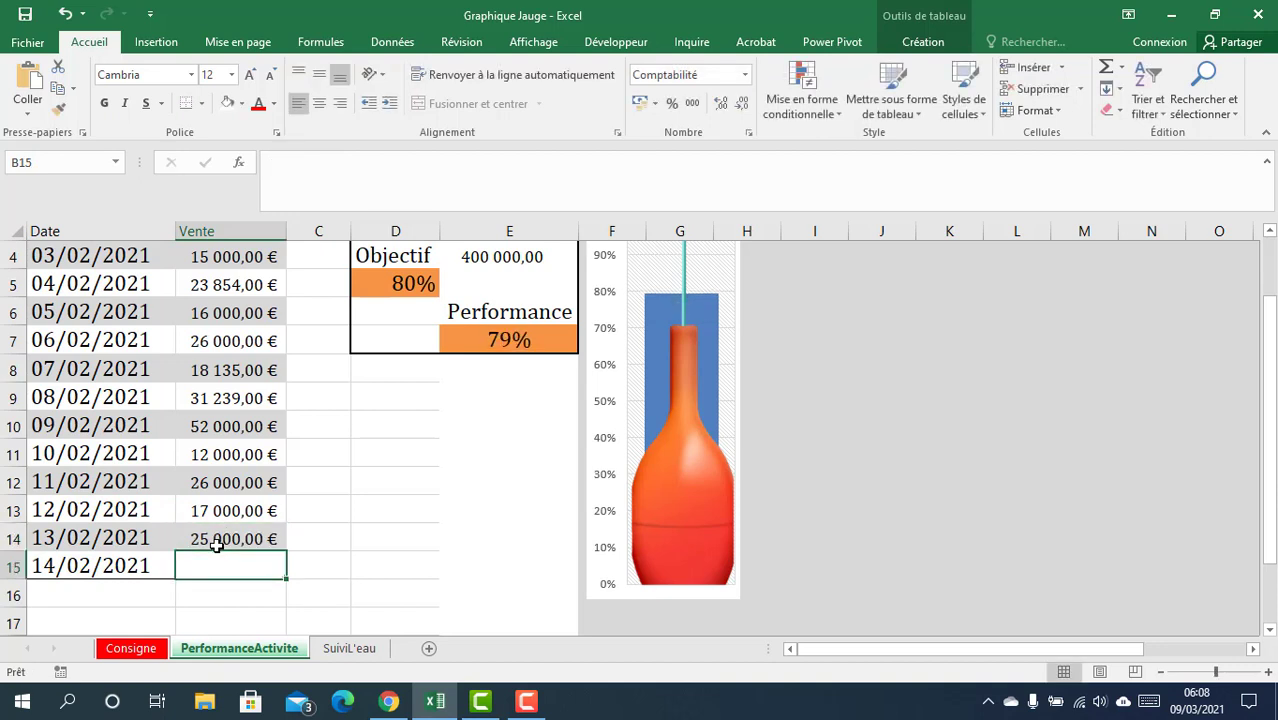
pyautogui.write('13000')
pyautogui.press('Return')
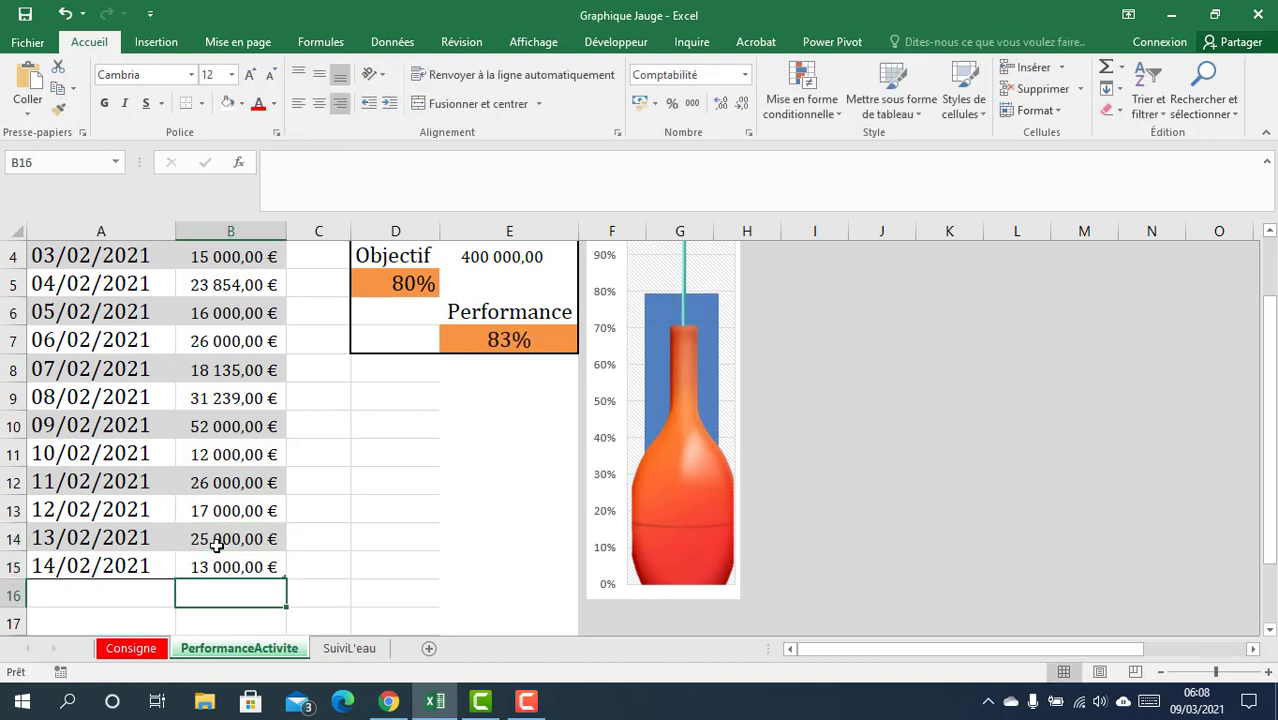
# Set the sale for 14/02/2021 to 5000 and check the Performance gauge chart.
pyautogui.scroll(1, 371, 408)
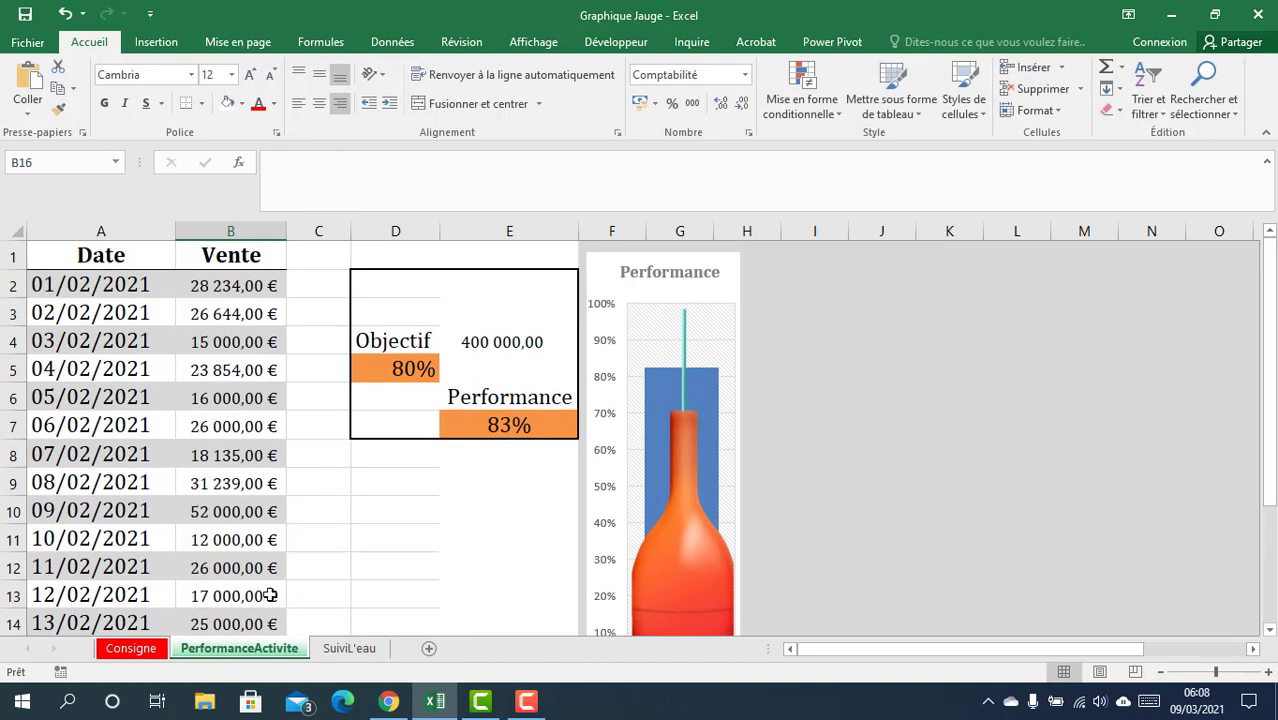
pyautogui.scroll(-1, 250, 590)
pyautogui.click(222, 560)
pyautogui.write('50')
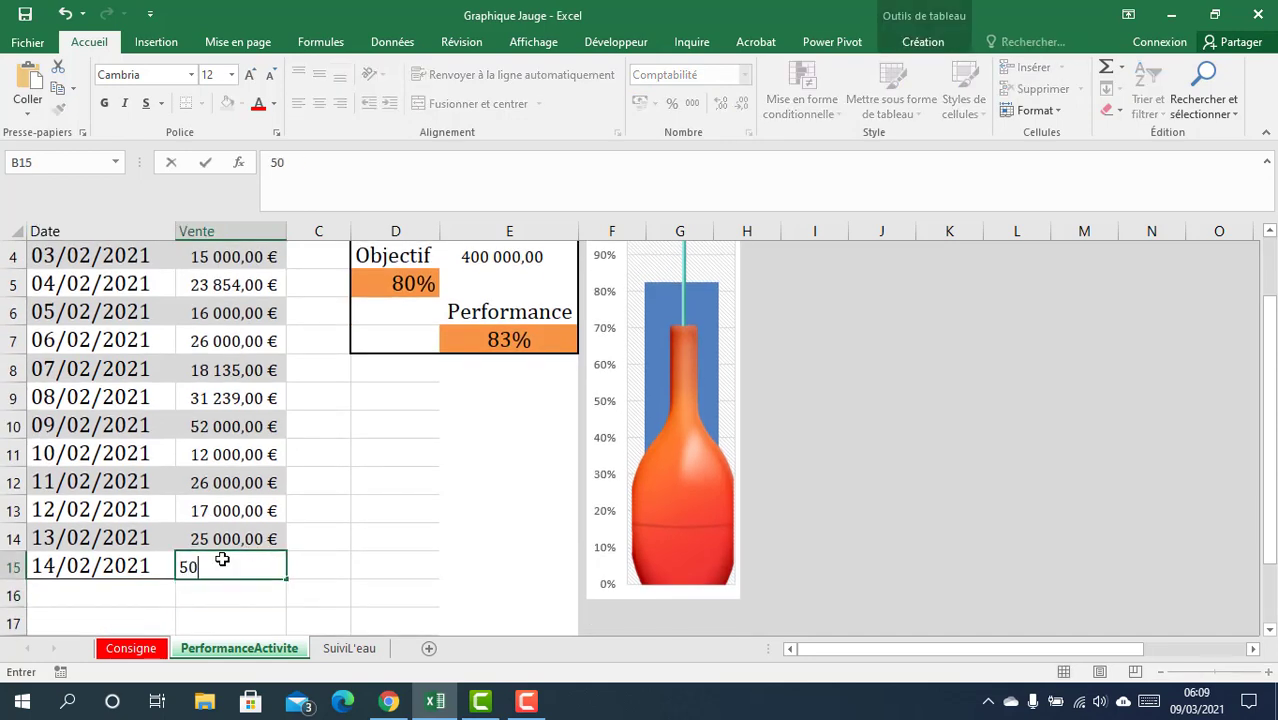
pyautogui.write('00')
pyautogui.press('Return')
pyautogui.scroll(1, 222, 560)
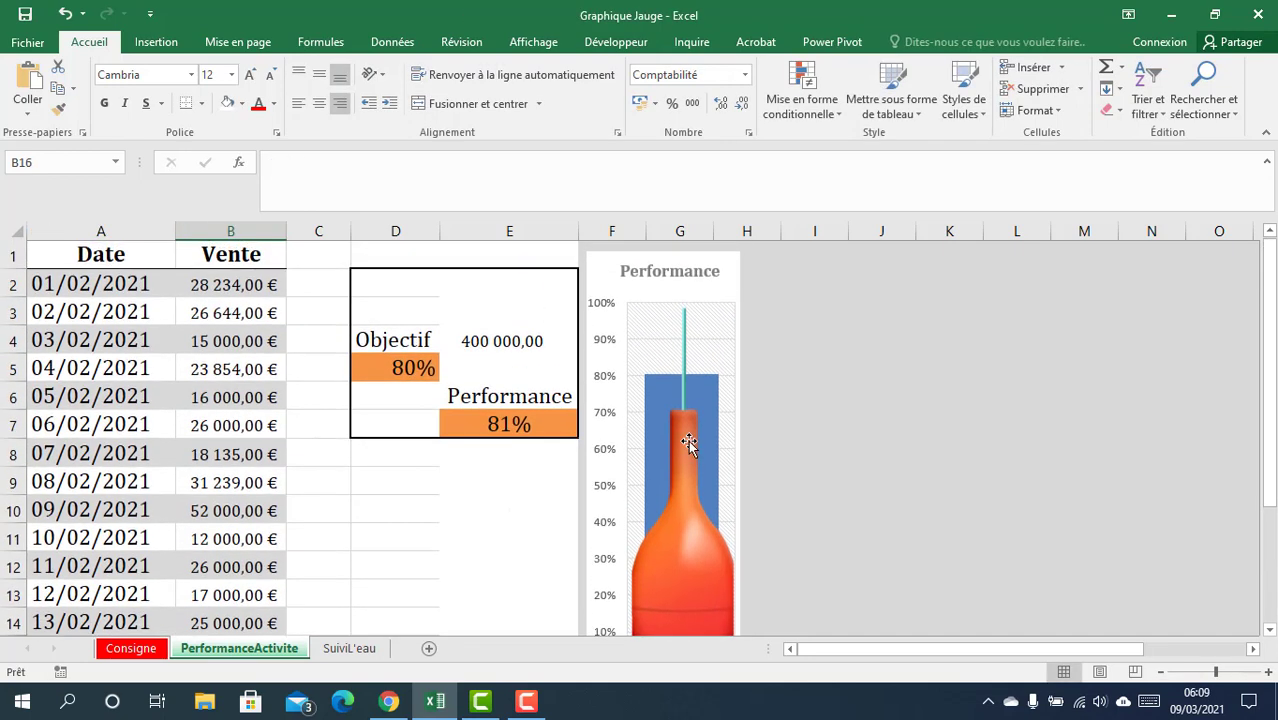
# Read the skills and video outline on the Consigne sheet, comparing them with the sales table on the PerformanceActivite sheet.
pyautogui.click(140, 652)
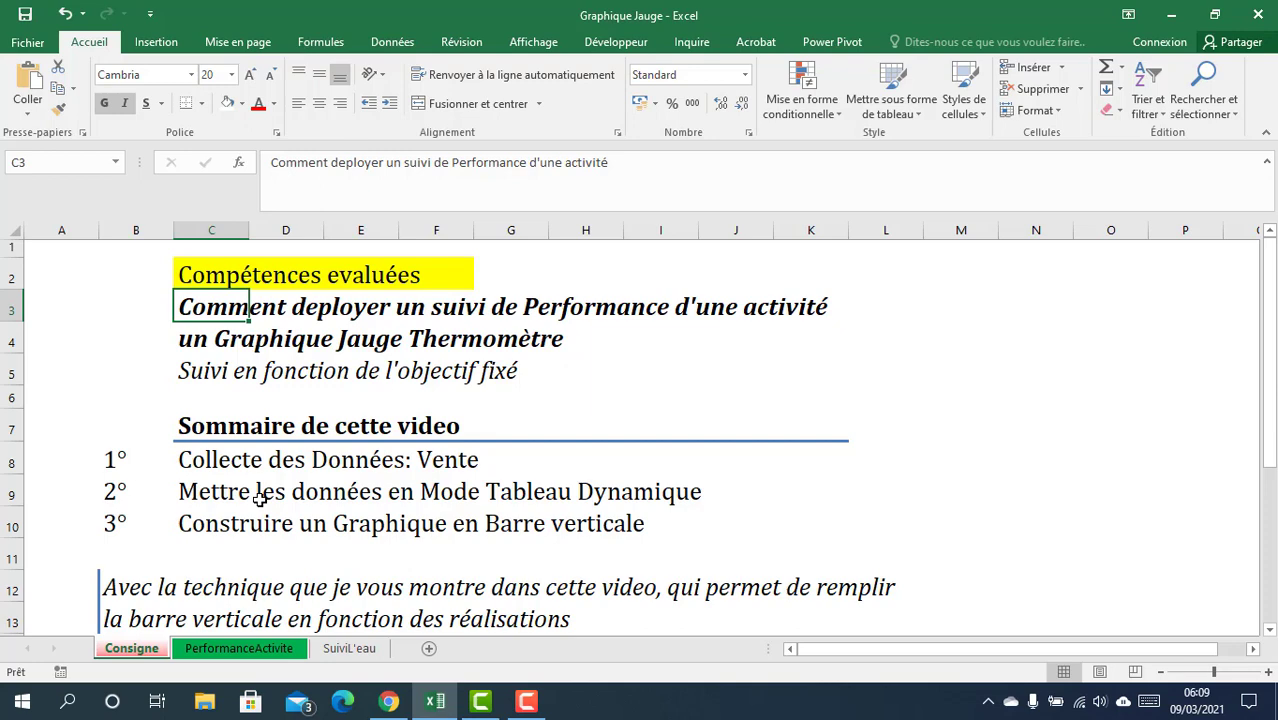
pyautogui.click(238, 648)
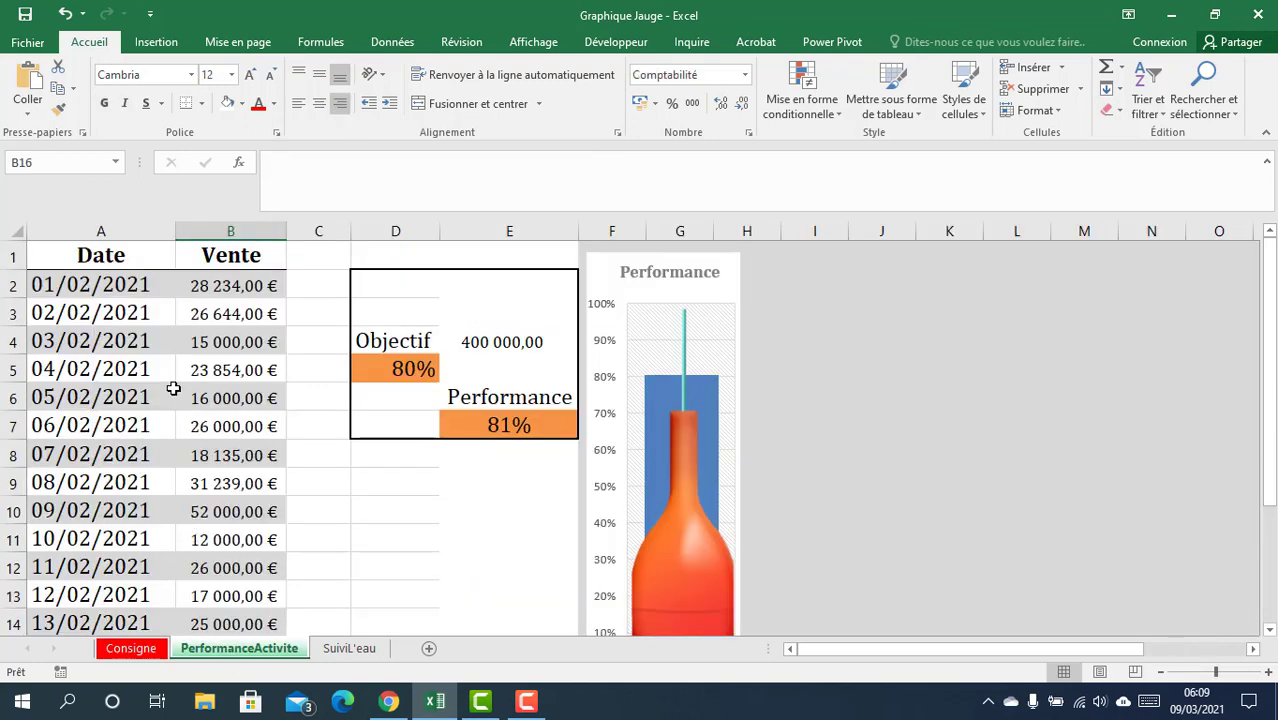
pyautogui.scroll(-2, 173, 389)
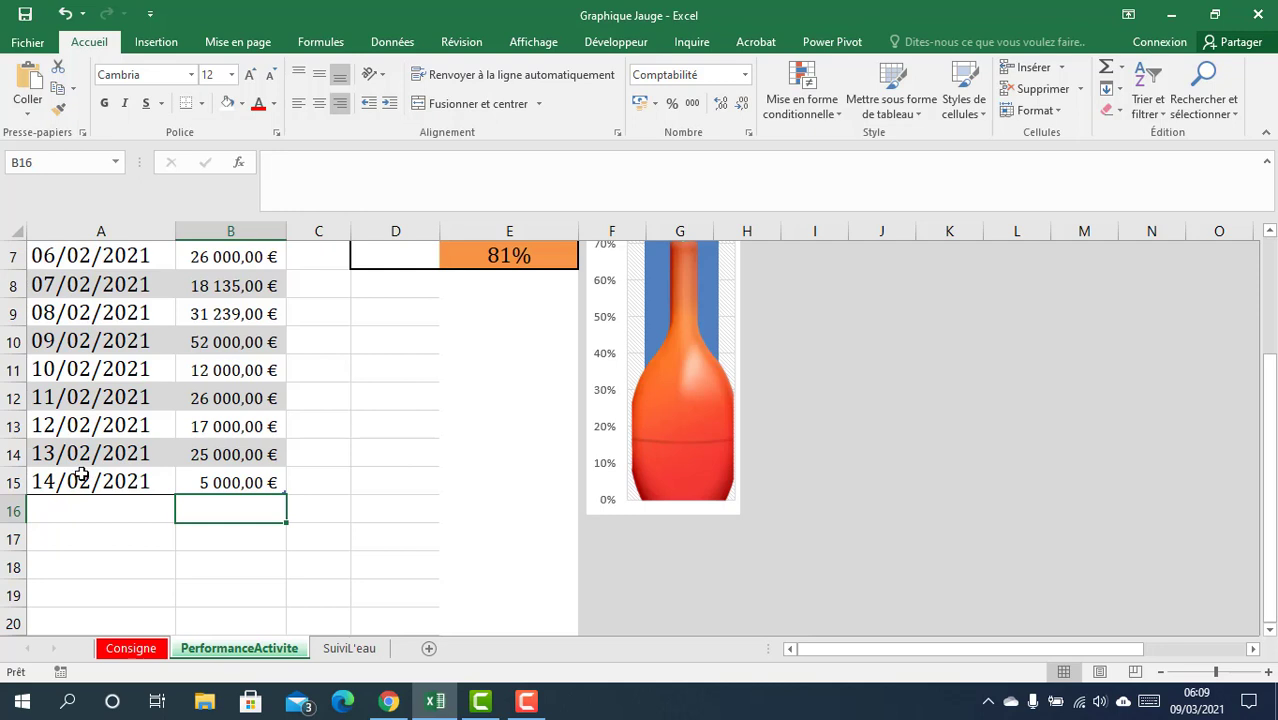
pyautogui.scroll(2, 130, 483)
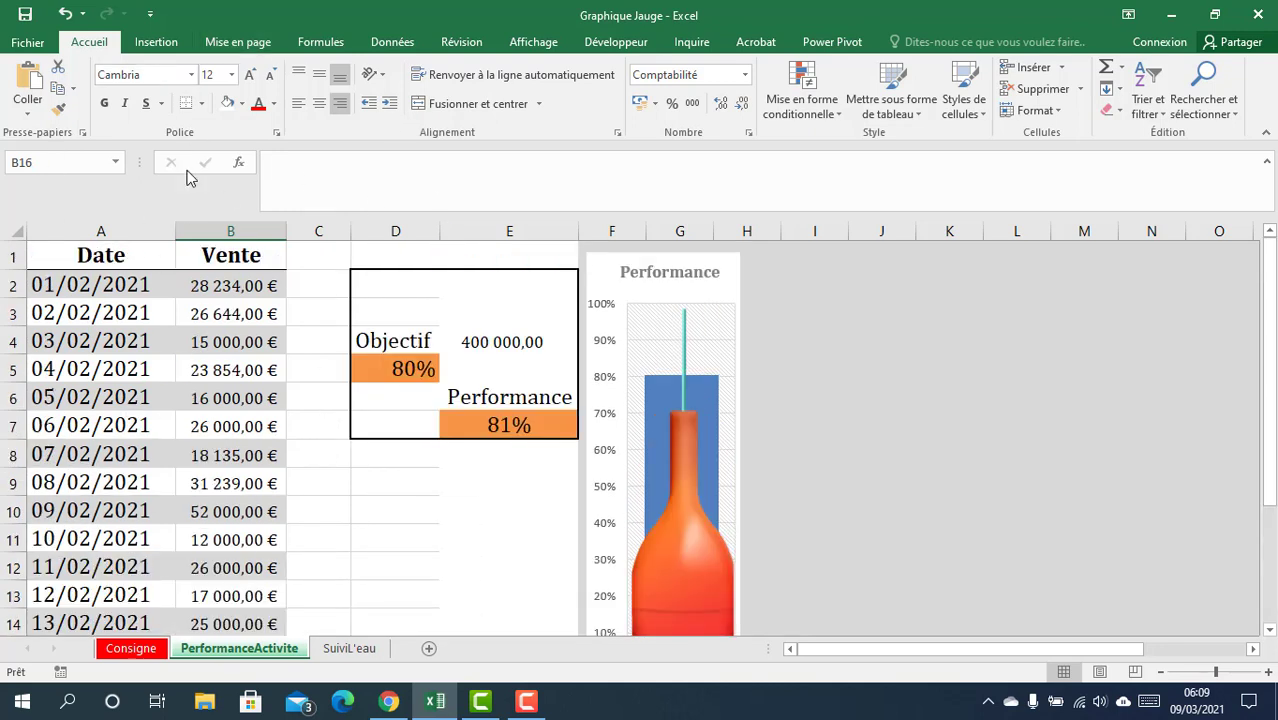
pyautogui.click(155, 651)
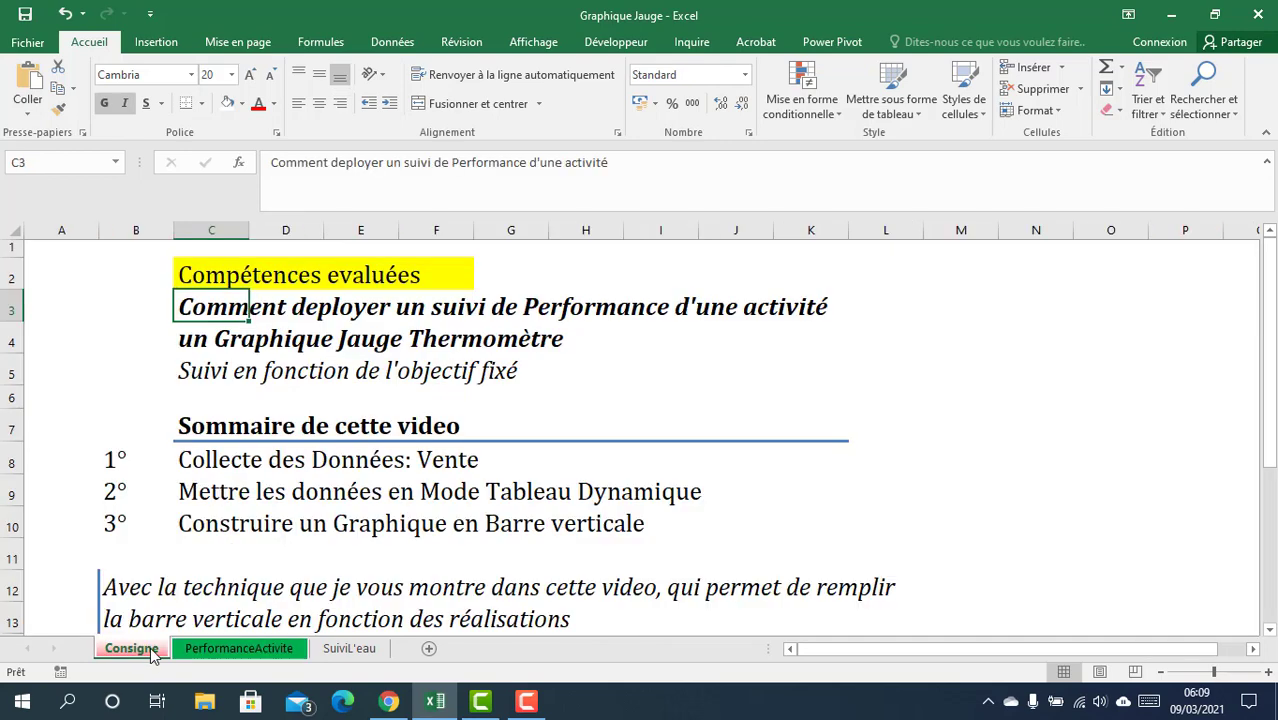
pyautogui.click(225, 645)
pyautogui.scroll(-3, 188, 583)
pyautogui.click(114, 649)
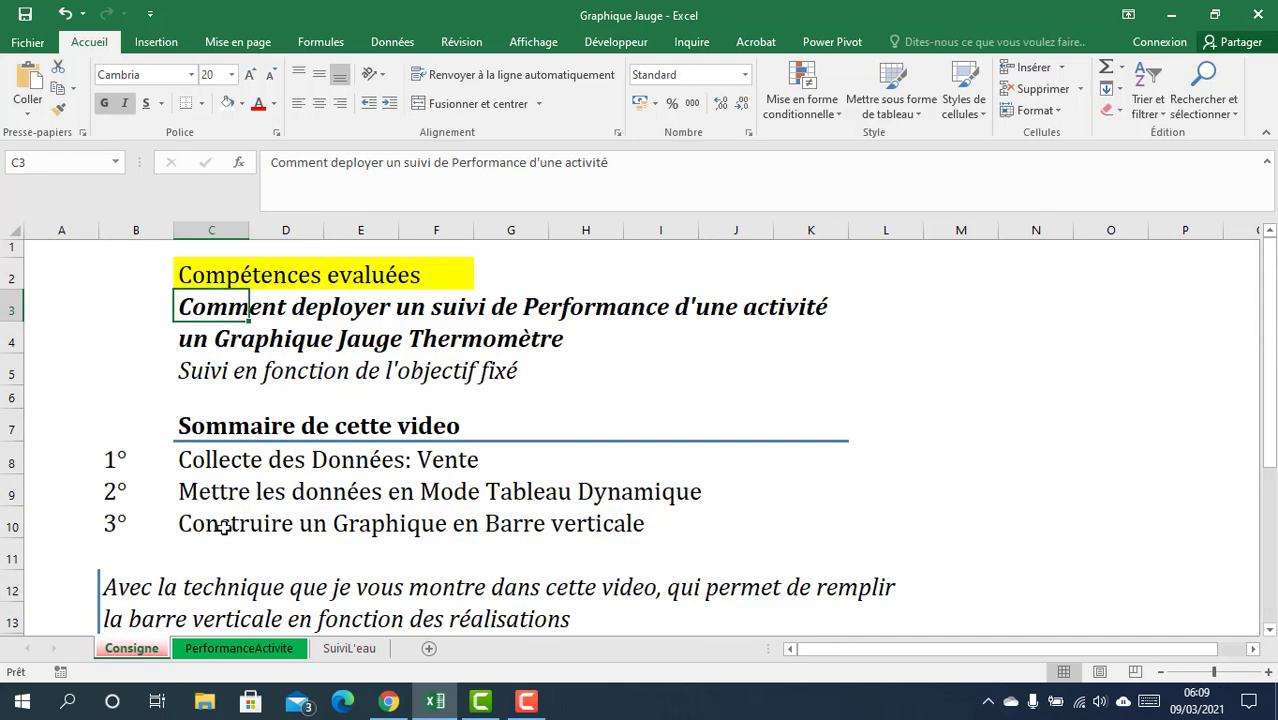
pyautogui.scroll(-1, 224, 529)
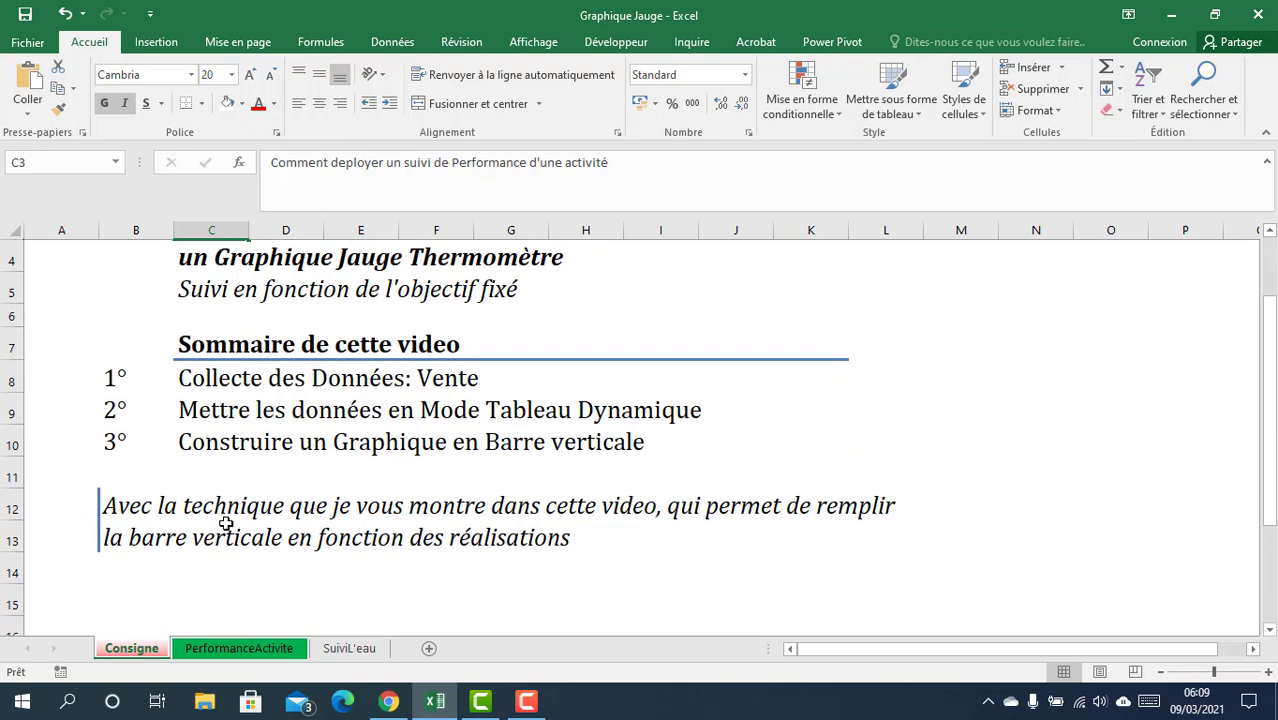
pyautogui.scroll(1, 226, 523)
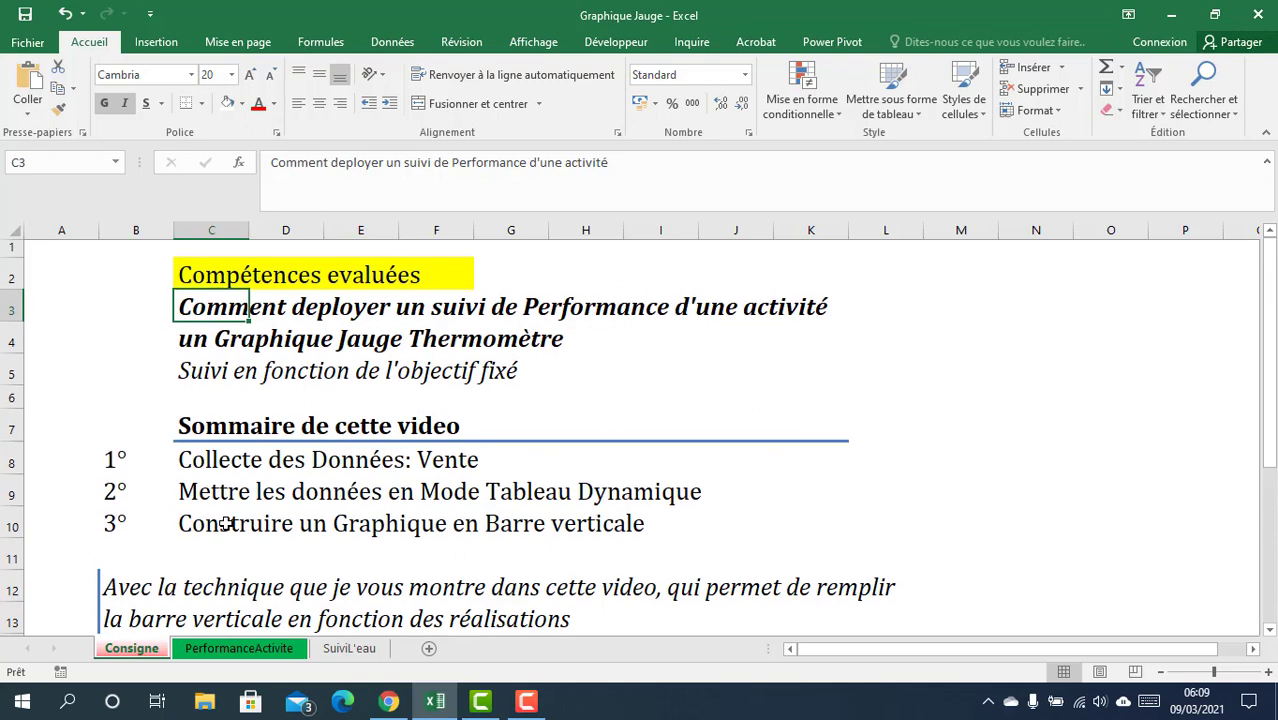
# Examine the sales table, objective and Performance gauge chart on the PerformanceActivite sheet.
pyautogui.click(239, 648)
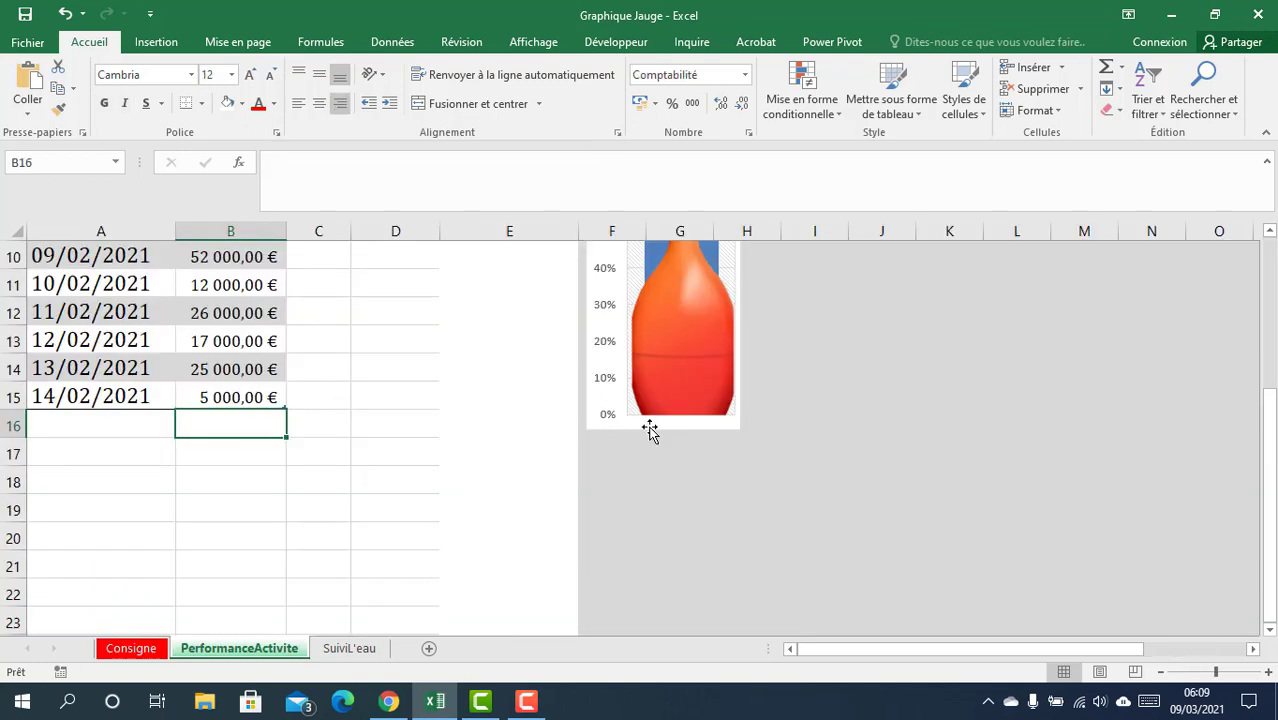
pyautogui.scroll(4, 650, 428)
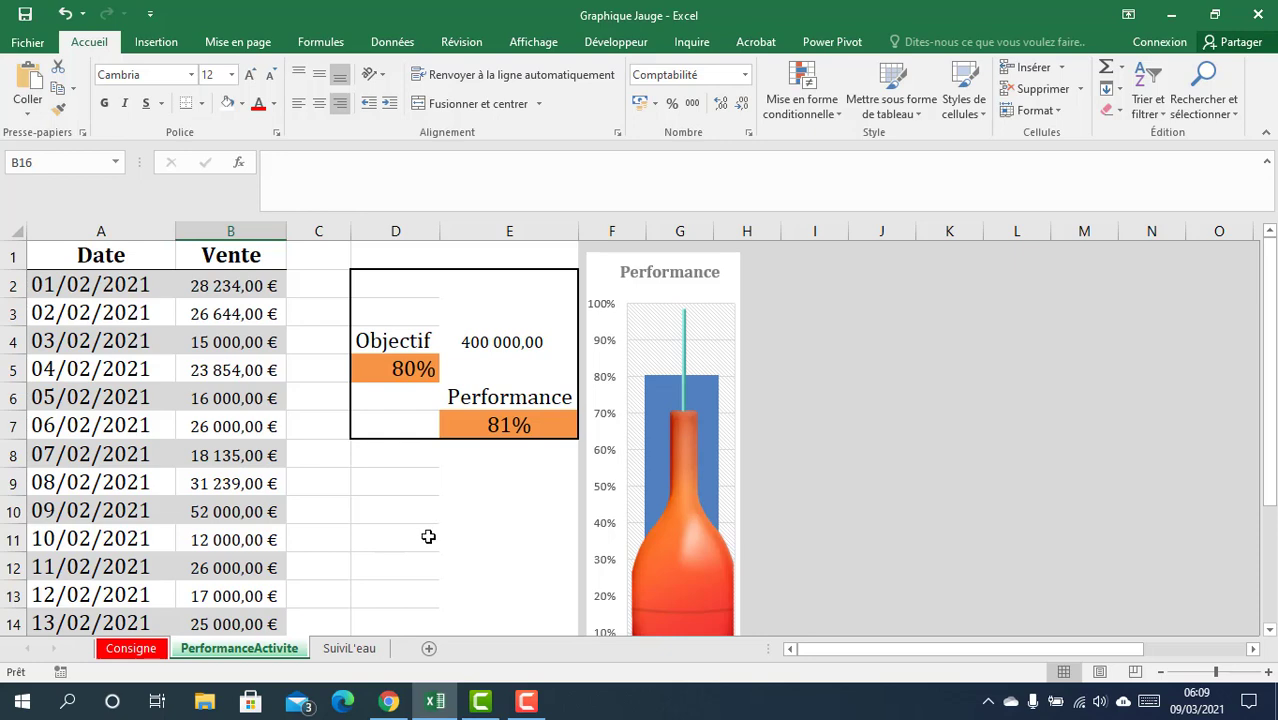
pyautogui.scroll(-2, 428, 538)
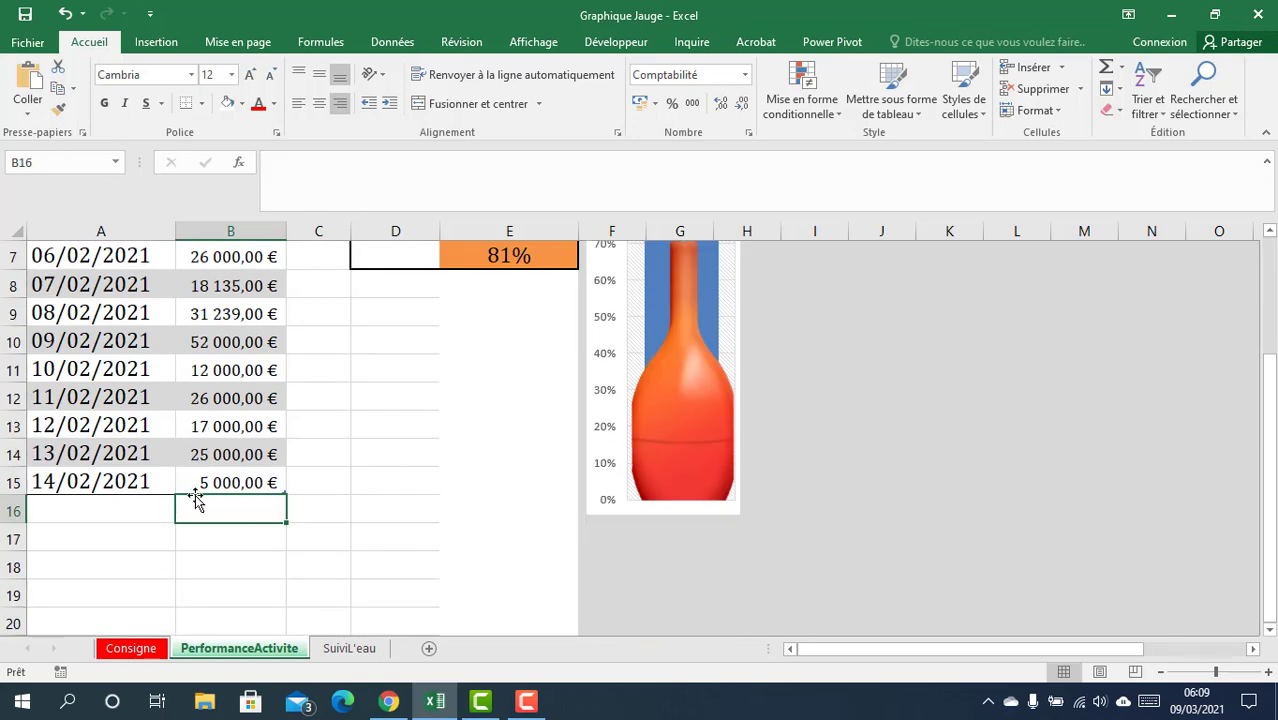
pyautogui.scroll(1, 196, 498)
pyautogui.scroll(2, 196, 498)
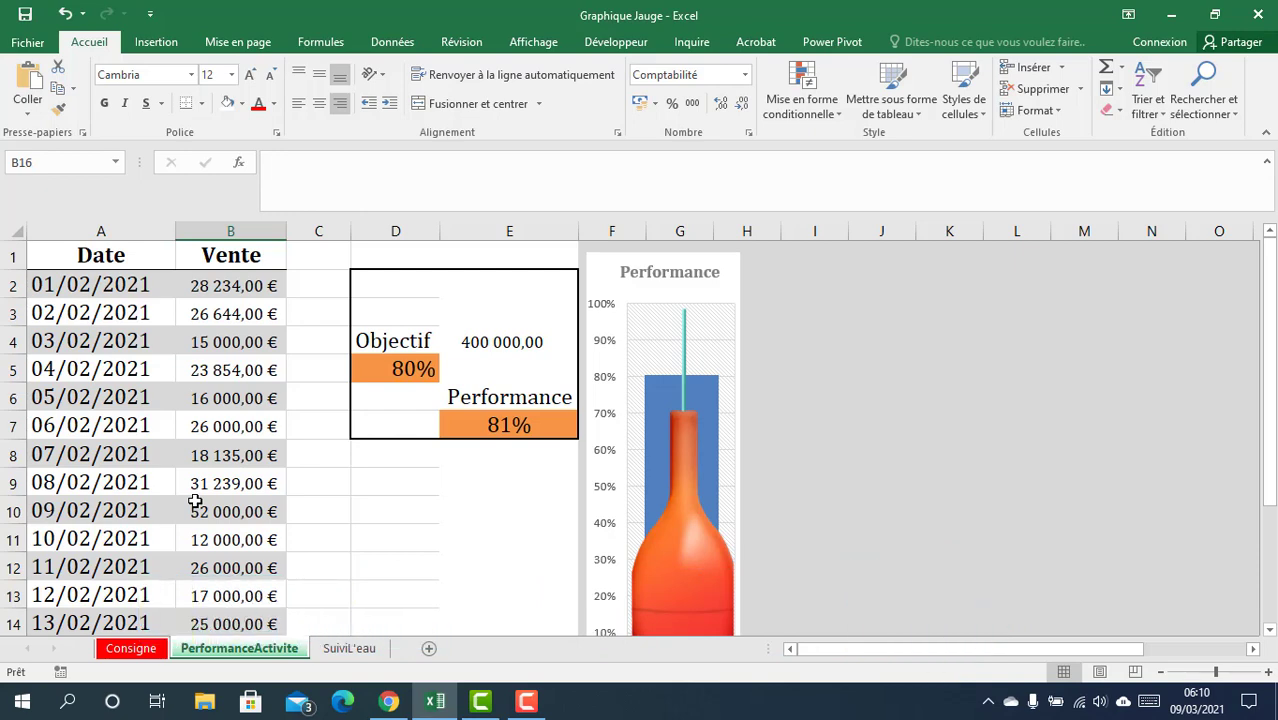
# Undo the added sales rows from 12/02/2021 to 14/02/2021 so the table ends at 11/02/2021.
pyautogui.scroll(-2, 195, 501)
pyautogui.click(225, 483)
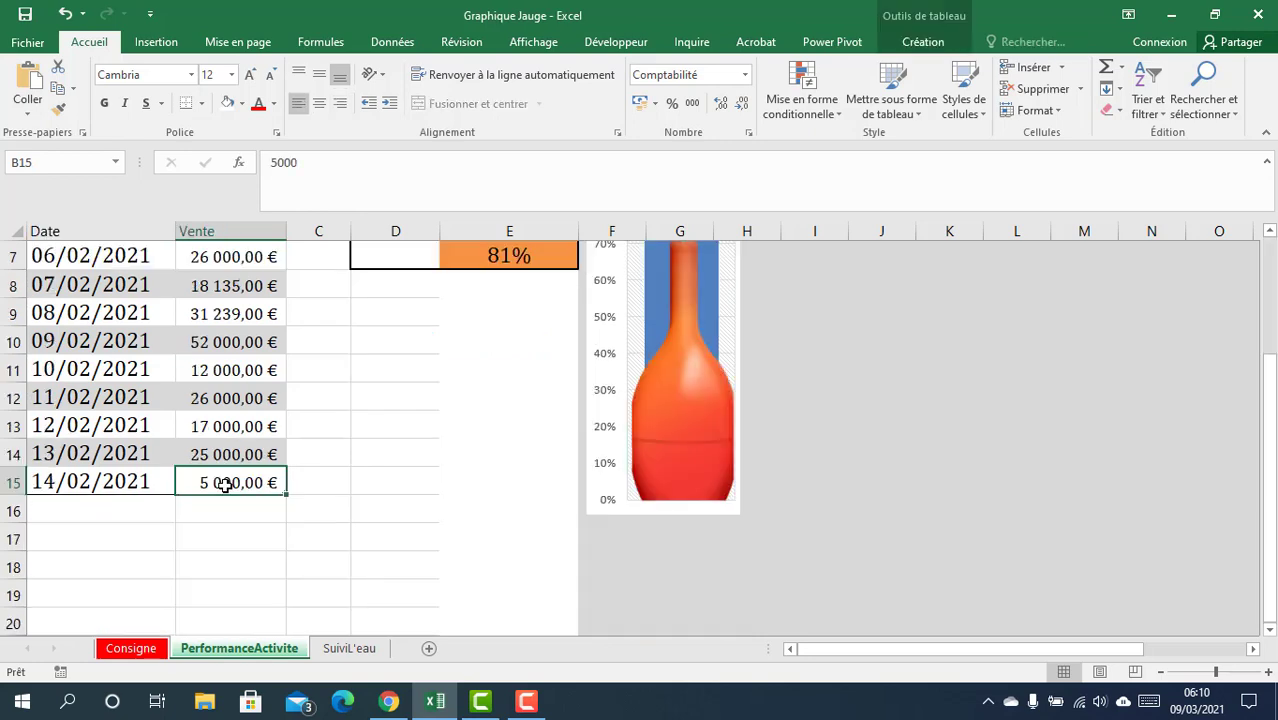
pyautogui.hotkey('ctrl', 'z')
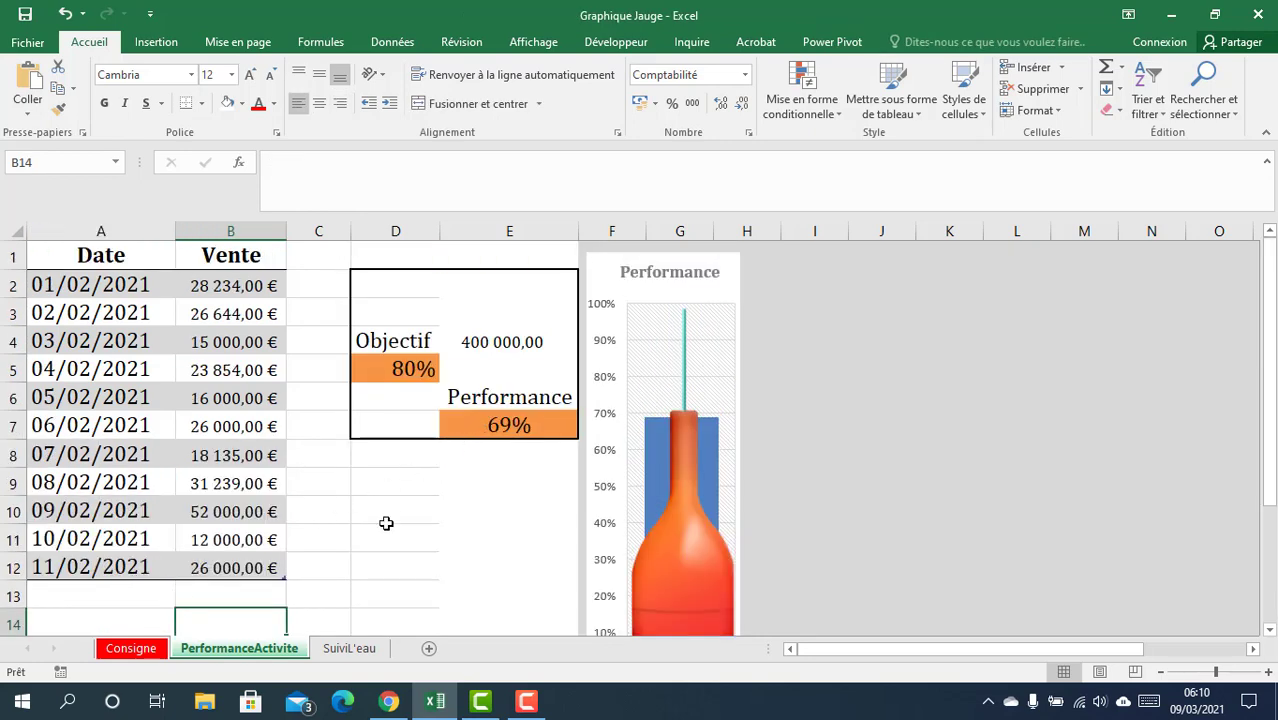
pyautogui.scroll(-1, 126, 550)
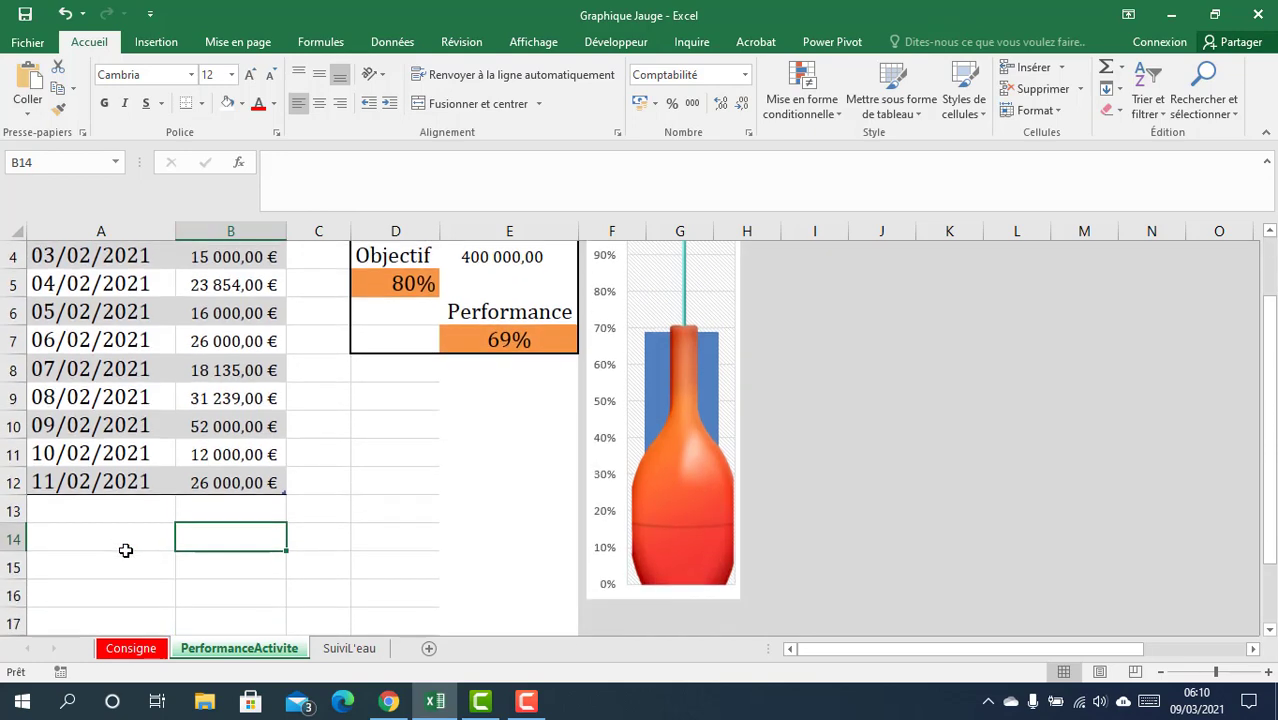
pyautogui.scroll(1, 133, 545)
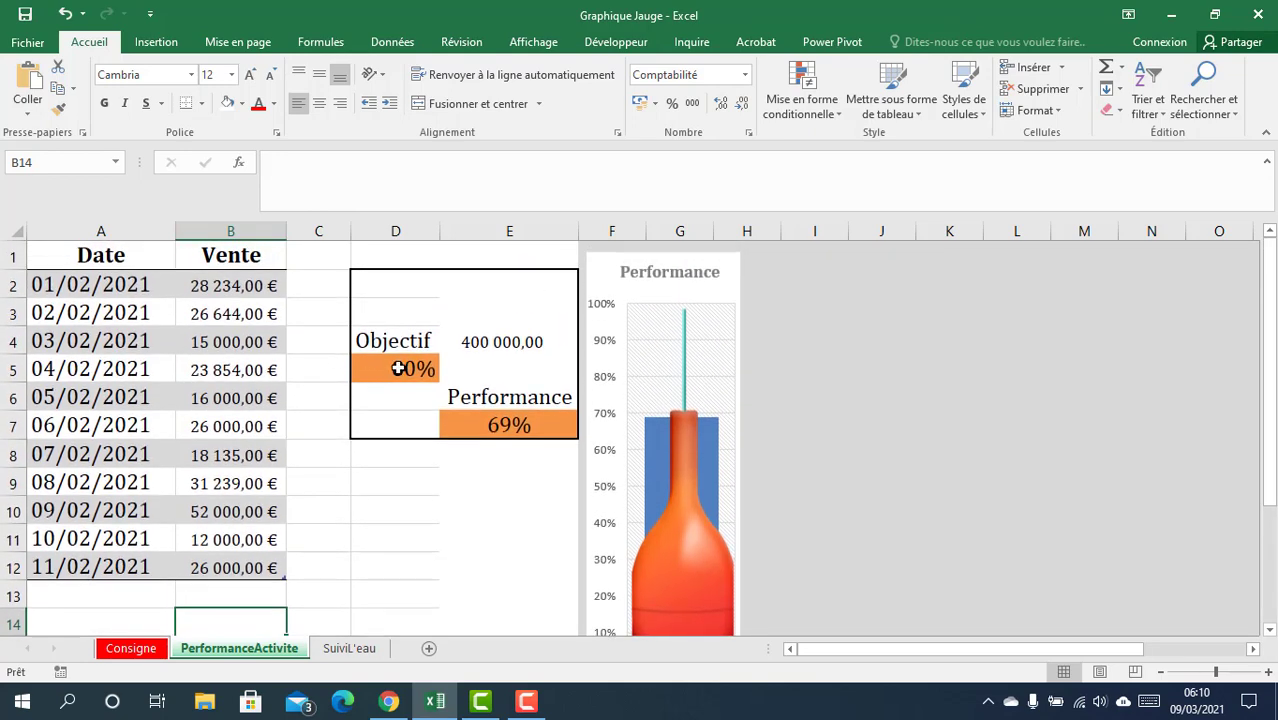
# Extend the Date column's series from 11/02/2021 down to 15/02/2021 and select the empty sales cell for 12/02/2021.
pyautogui.scroll(-1, 91, 557)
pyautogui.click(107, 485)
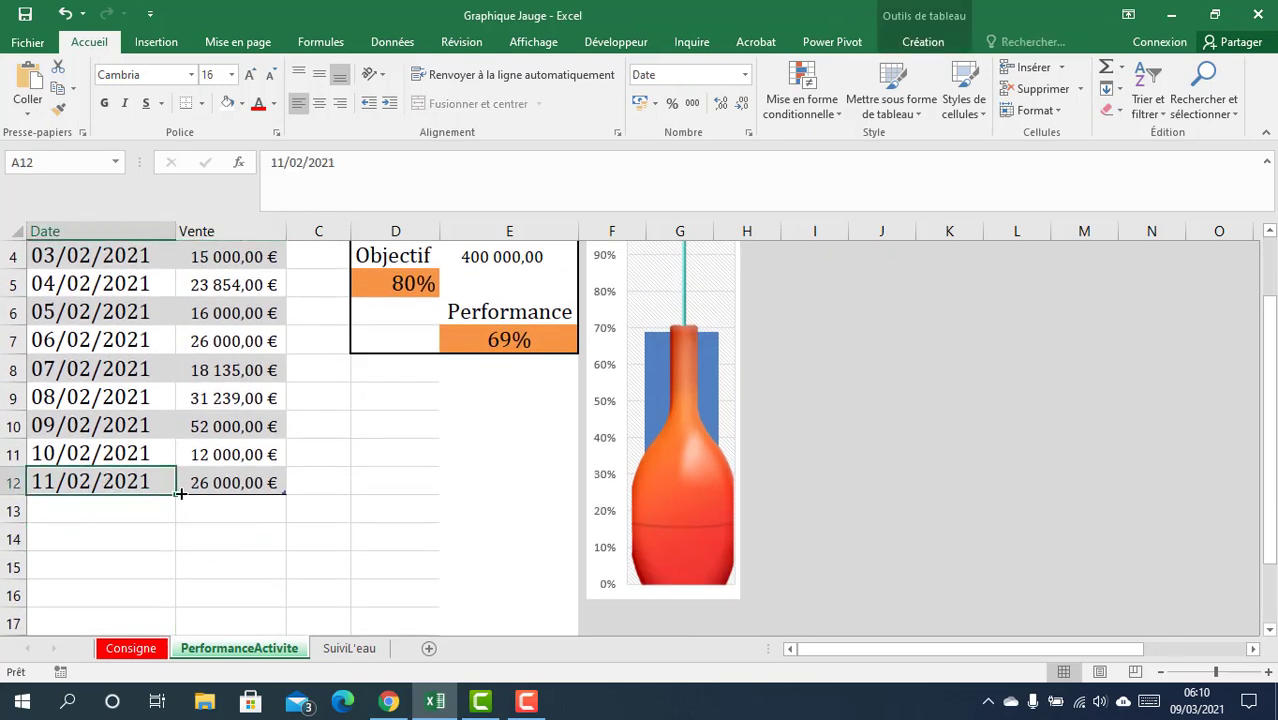
pyautogui.moveTo(176, 495); pyautogui.dragTo(177, 606)
pyautogui.click(222, 510)
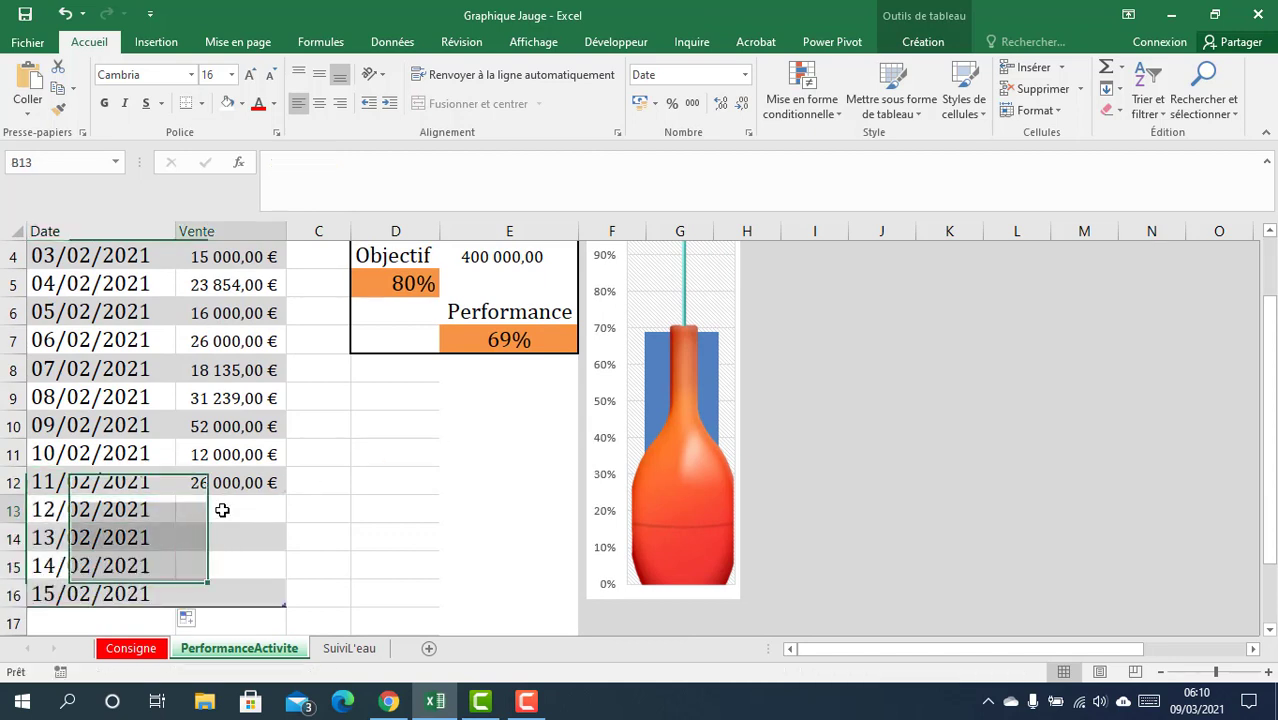
pyautogui.scroll(1, 222, 510)
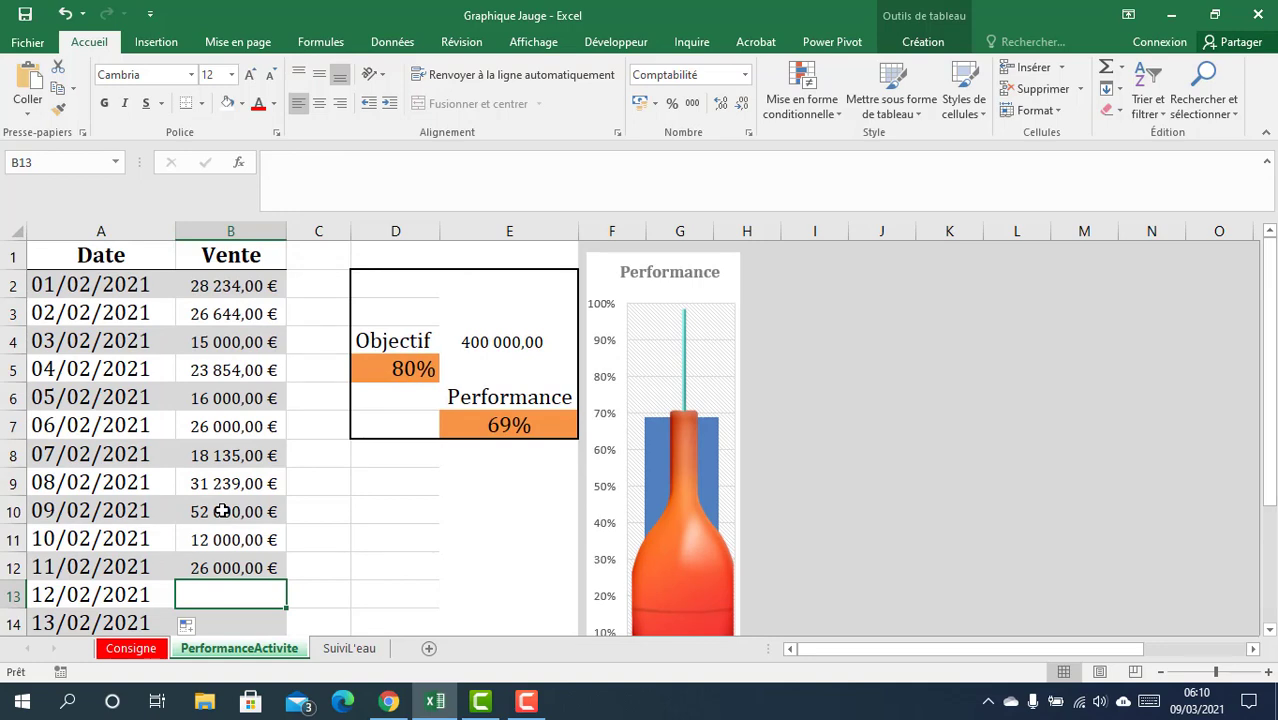
# Clear the formatting of the Date and Vente table, cells A1:B16.
pyautogui.scroll(-2, 222, 510)
pyautogui.scroll(2, 222, 510)
pyautogui.scroll(-1, 222, 510)
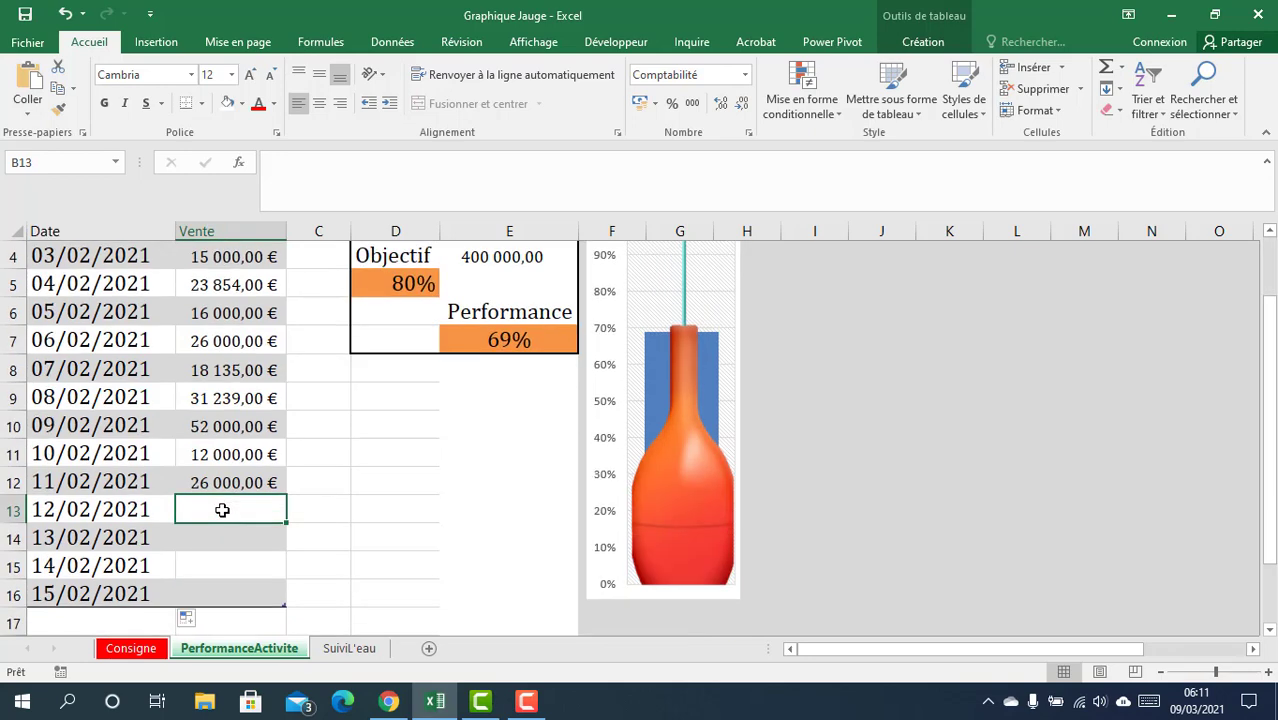
pyautogui.scroll(1, 222, 510)
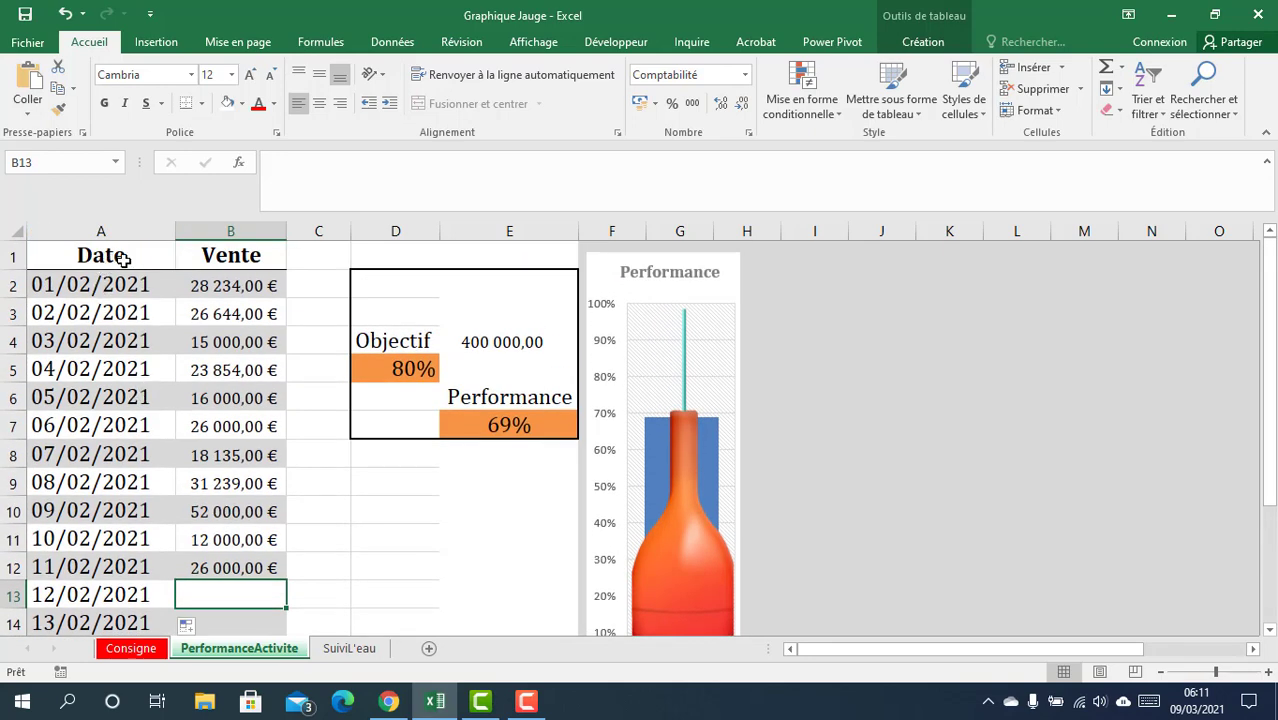
pyautogui.moveTo(135, 257); pyautogui.dragTo(247, 591)
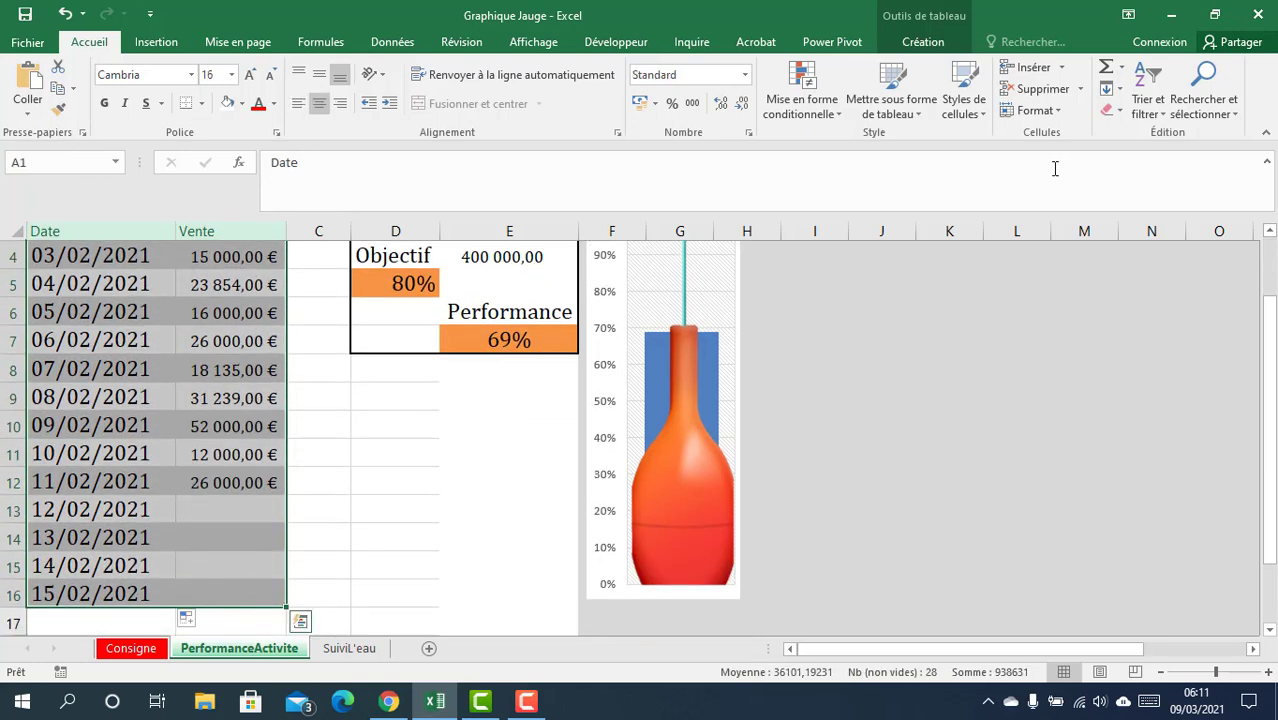
pyautogui.click(1112, 110)
pyautogui.click(1140, 156)
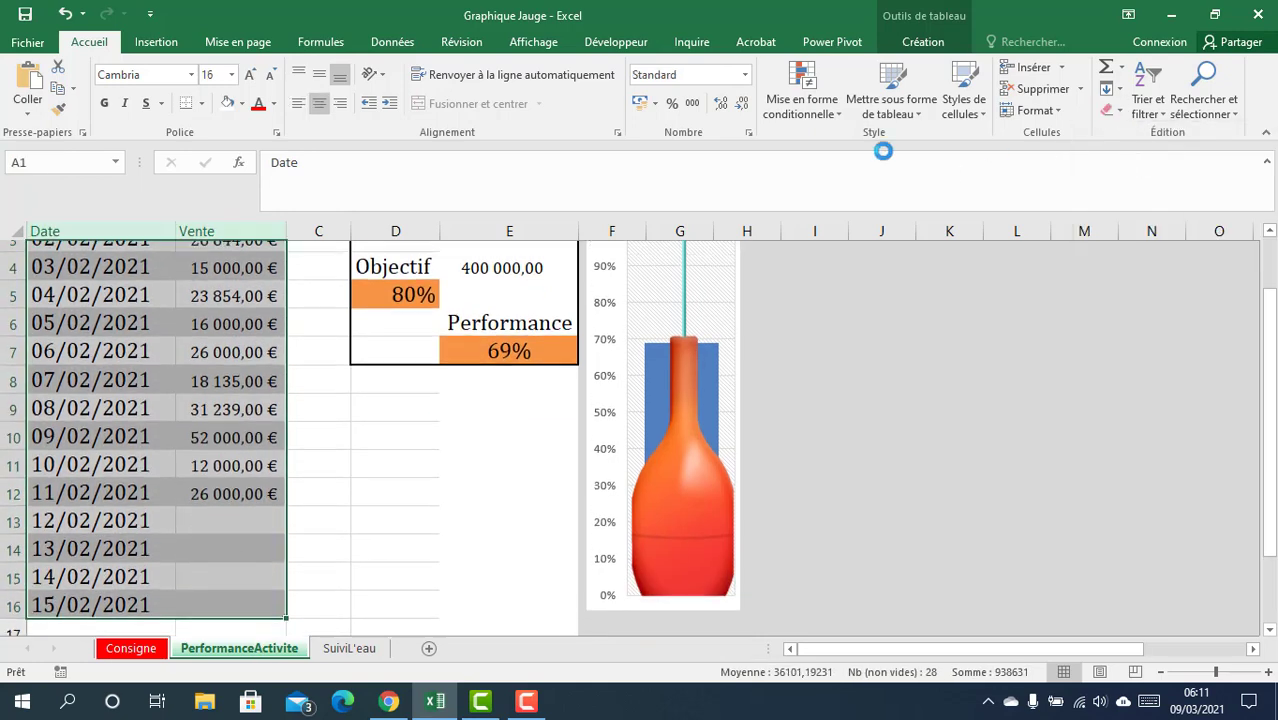
pyautogui.scroll(1, 248, 400)
pyautogui.click(248, 400)
pyautogui.click(226, 270)
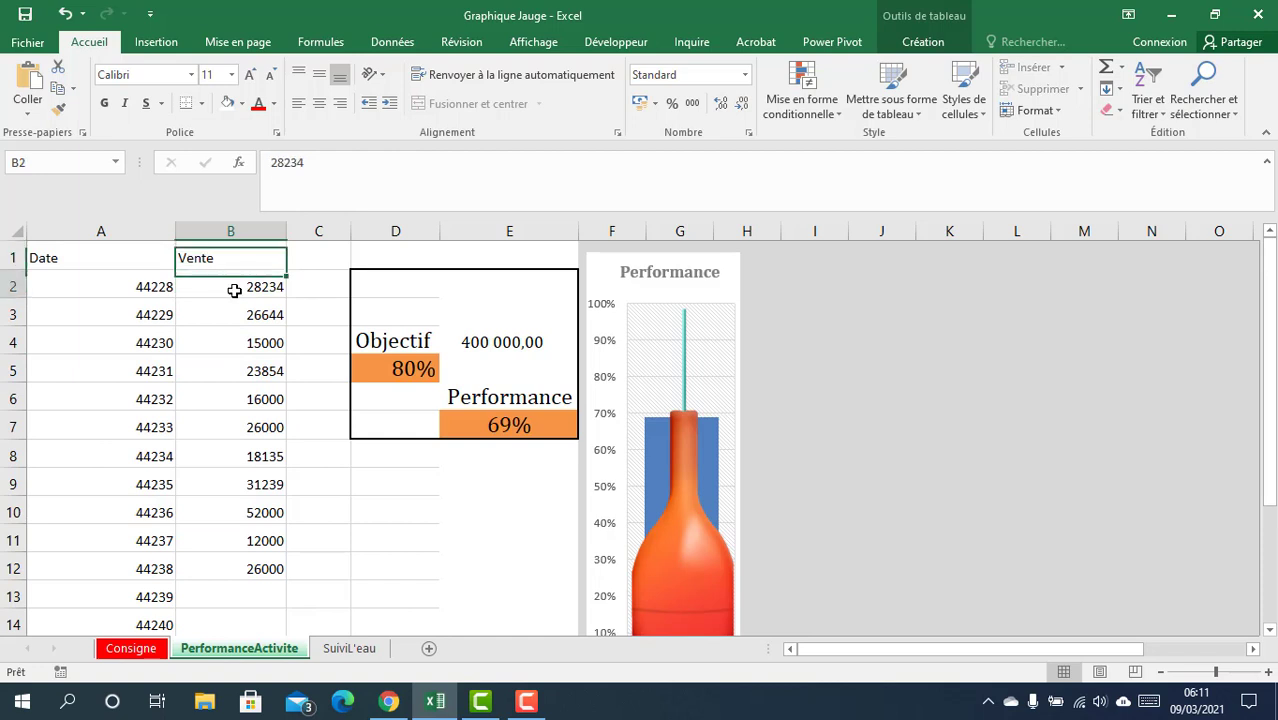
# Delete the sales amounts in the Vente column from B2 to B12.
pyautogui.click(180, 491)
pyautogui.press('Up')
pyautogui.press('Up')
pyautogui.moveTo(242, 288); pyautogui.dragTo(255, 565)
pyautogui.press('Delete')
pyautogui.click(252, 512)
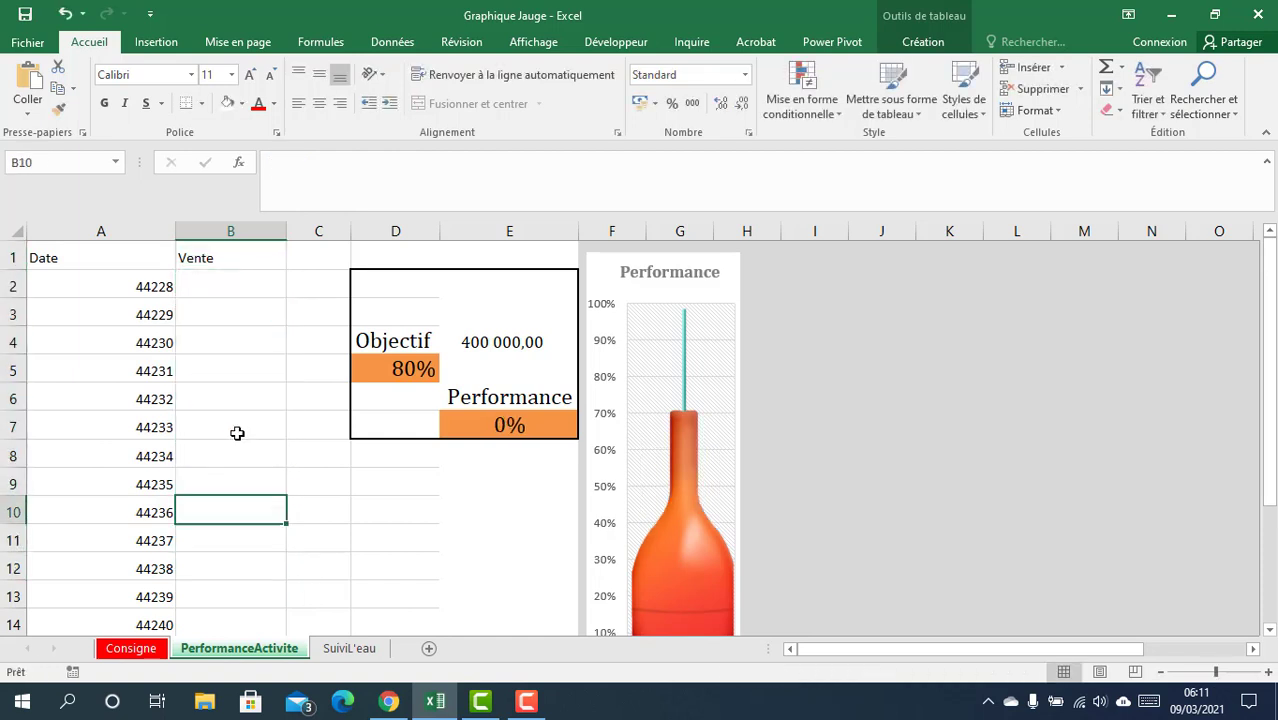
pyautogui.click(154, 294)
pyautogui.click(88, 261)
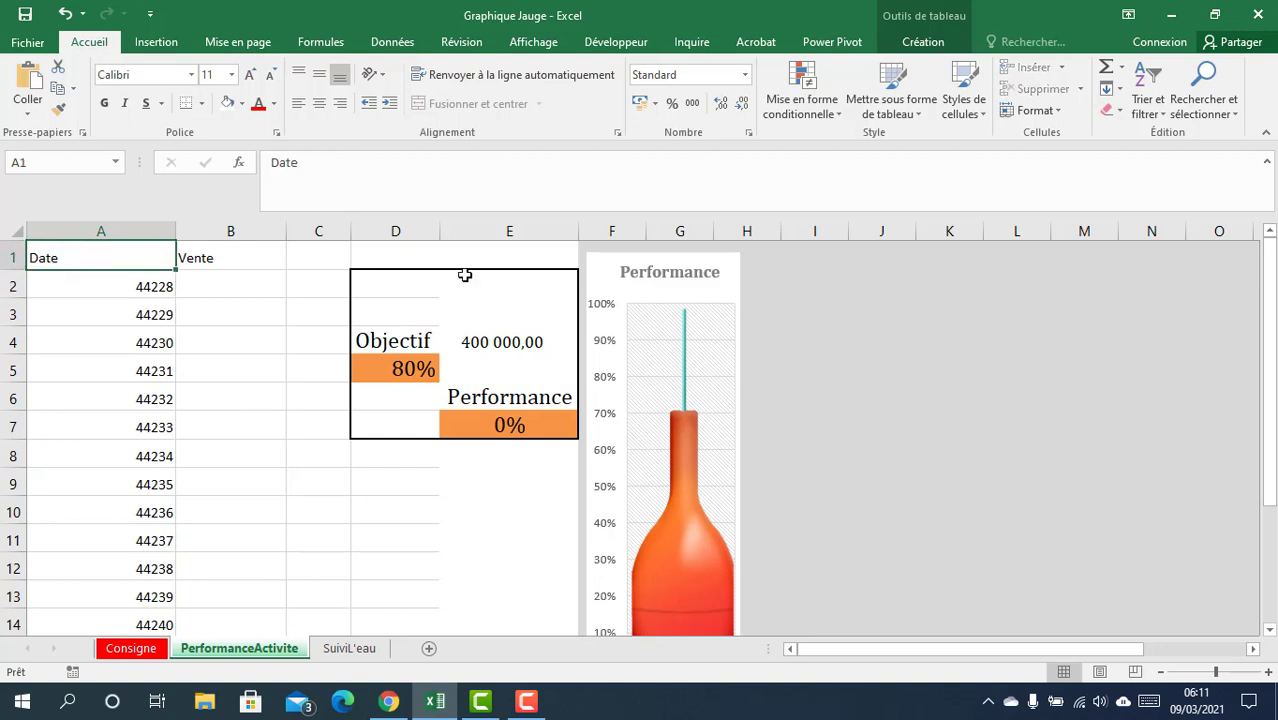
pyautogui.click(608, 274)
pyautogui.click(147, 263)
pyautogui.hotkey('ctrl', 'shift', 'Down')
pyautogui.moveTo(160, 290); pyautogui.dragTo(160, 597)
pyautogui.click(234, 415)
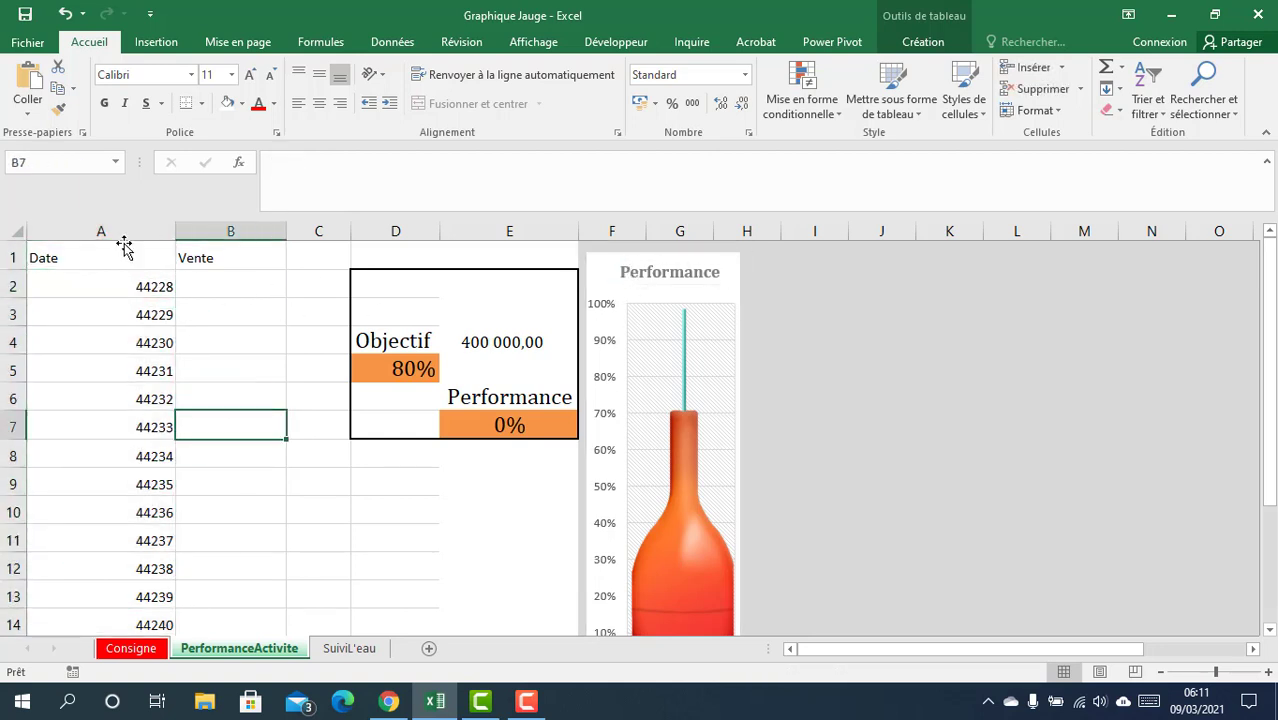
# Apply the light blue banded table style to the Date and Vente table, A1:B16.
pyautogui.moveTo(126, 252); pyautogui.dragTo(205, 622)
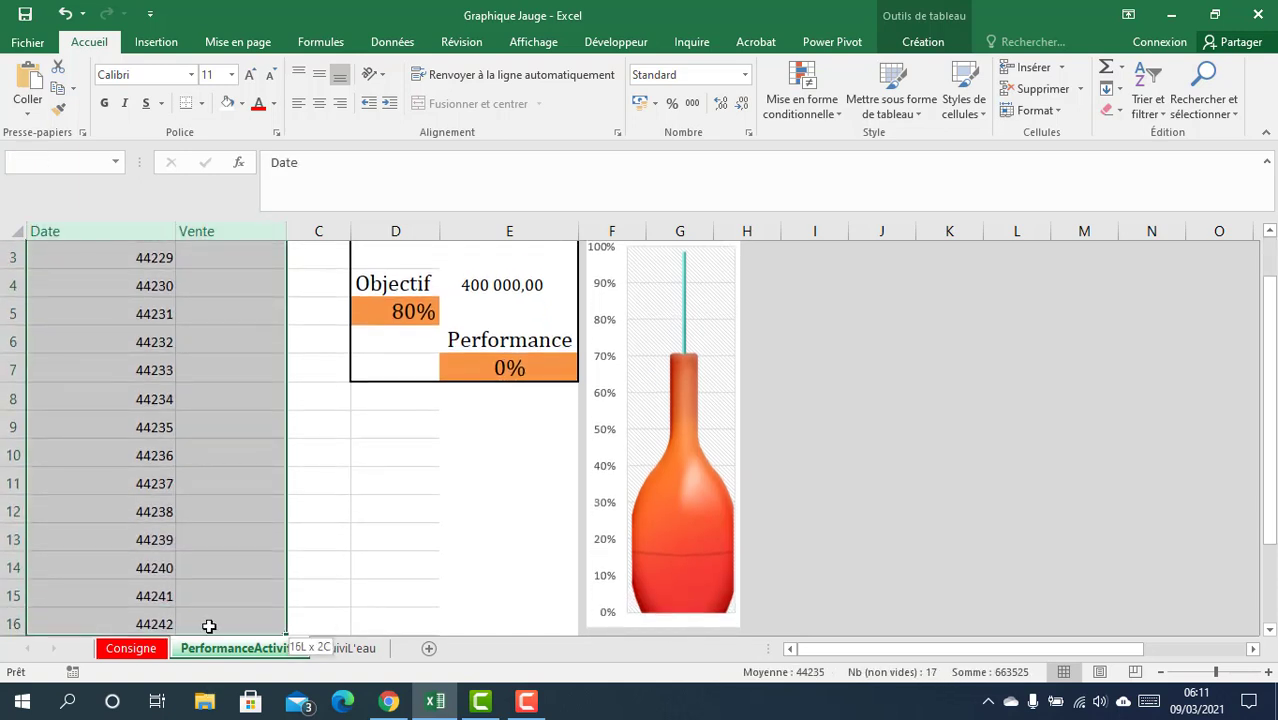
pyautogui.scroll(1, 200, 553)
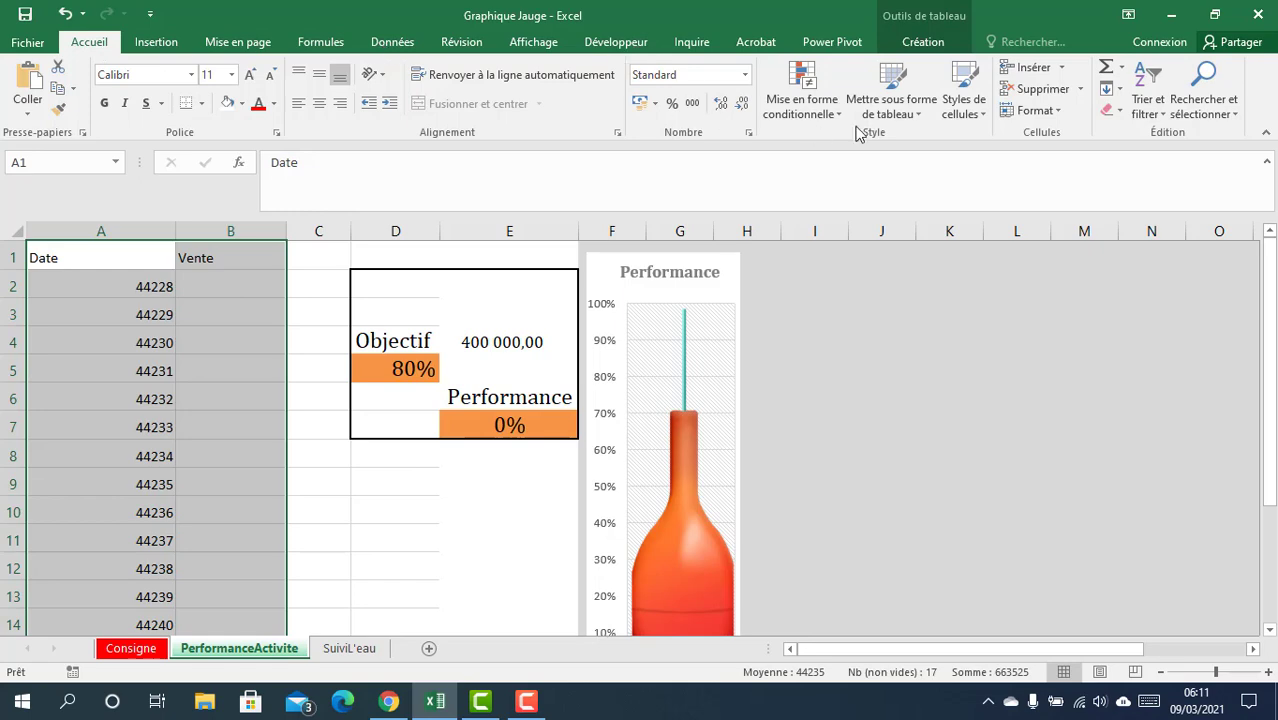
pyautogui.click(885, 105)
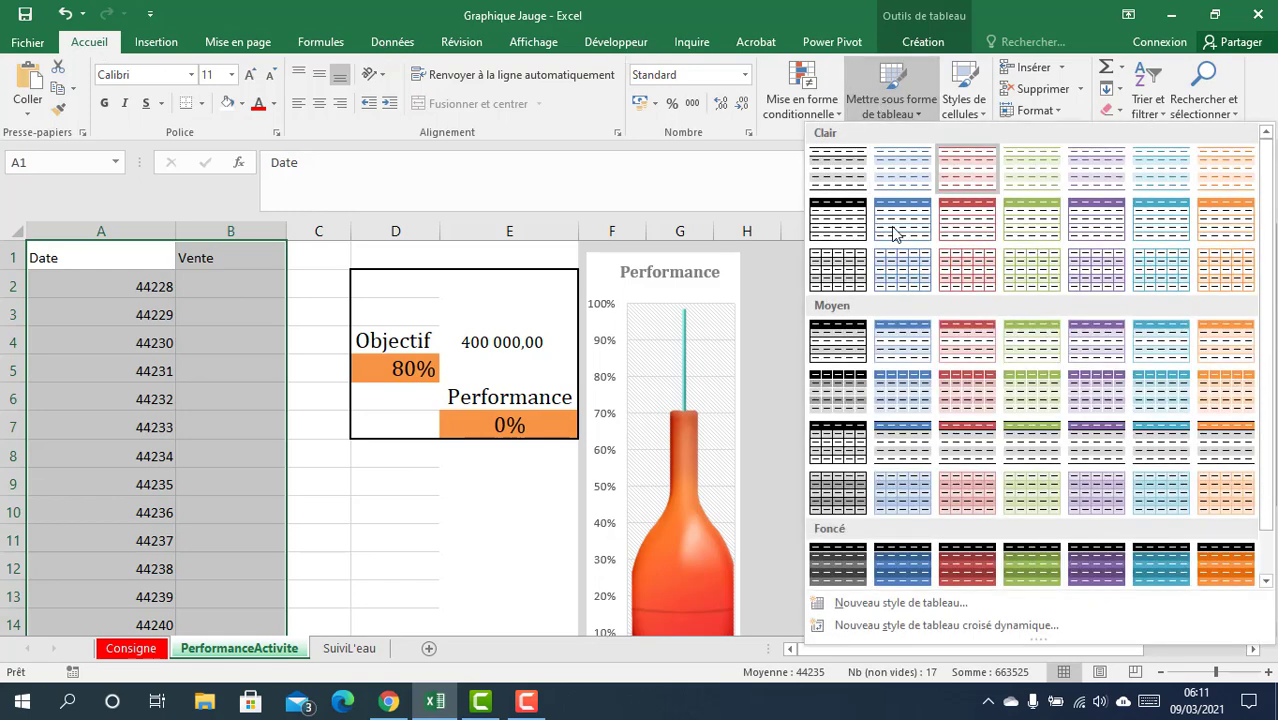
pyautogui.click(886, 170)
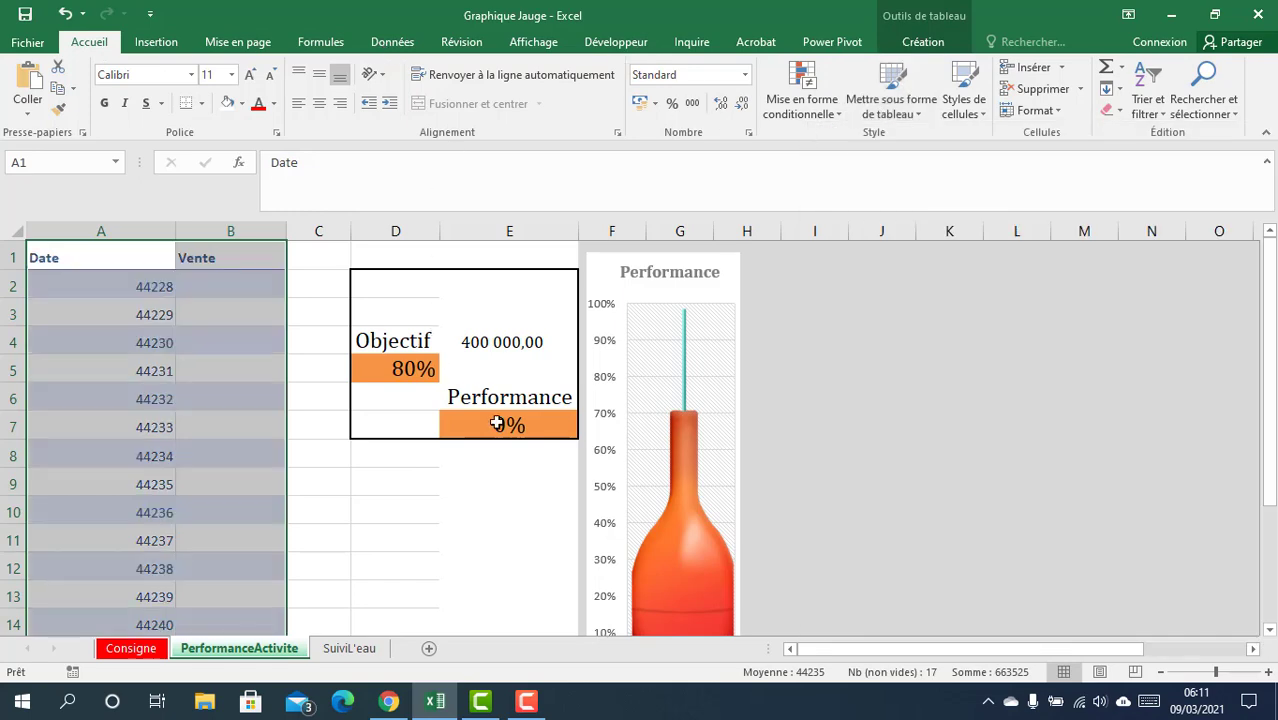
pyautogui.scroll(-2, 471, 463)
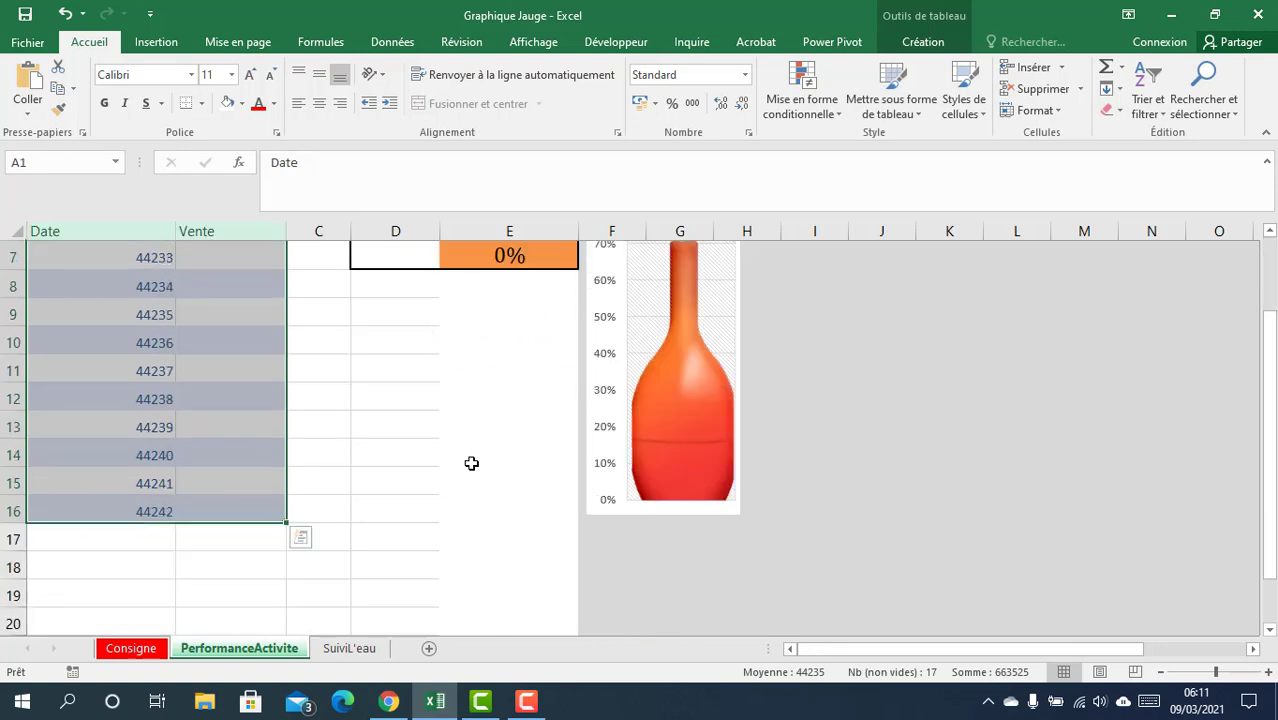
pyautogui.scroll(2, 471, 463)
pyautogui.click(205, 427)
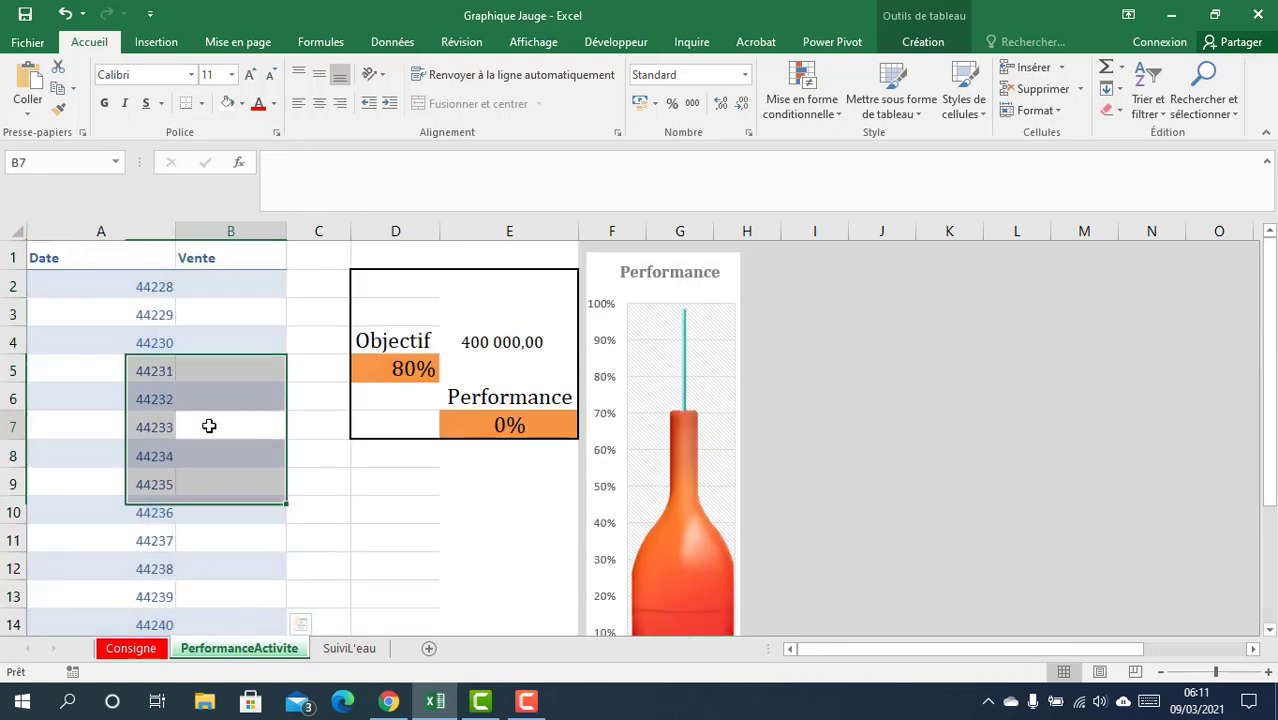
# Increase the font size of columns A and B to 16.
pyautogui.moveTo(57, 257); pyautogui.dragTo(200, 258)
pyautogui.moveTo(43, 226); pyautogui.dragTo(258, 228)
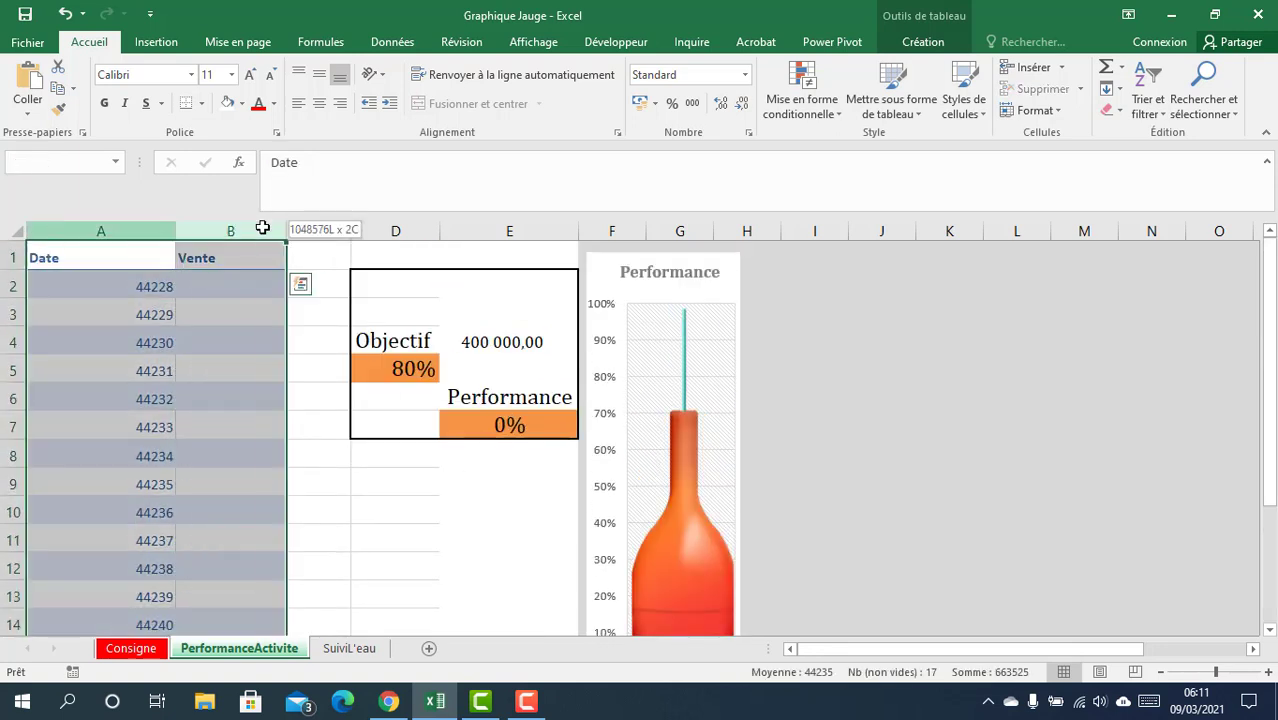
pyautogui.click(250, 76)
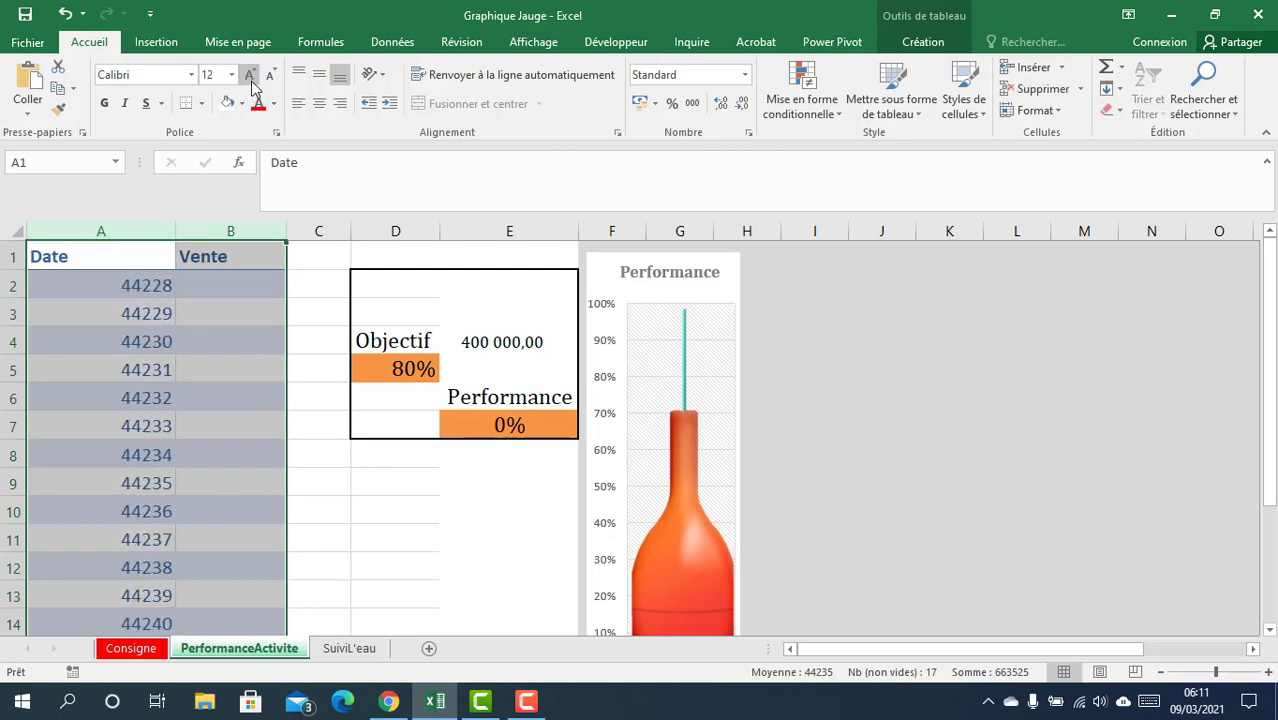
pyautogui.click(250, 76)
# Format the Date column values from A2 to A16 as short dates (Date courte).
pyautogui.moveTo(130, 288); pyautogui.dragTo(148, 640)
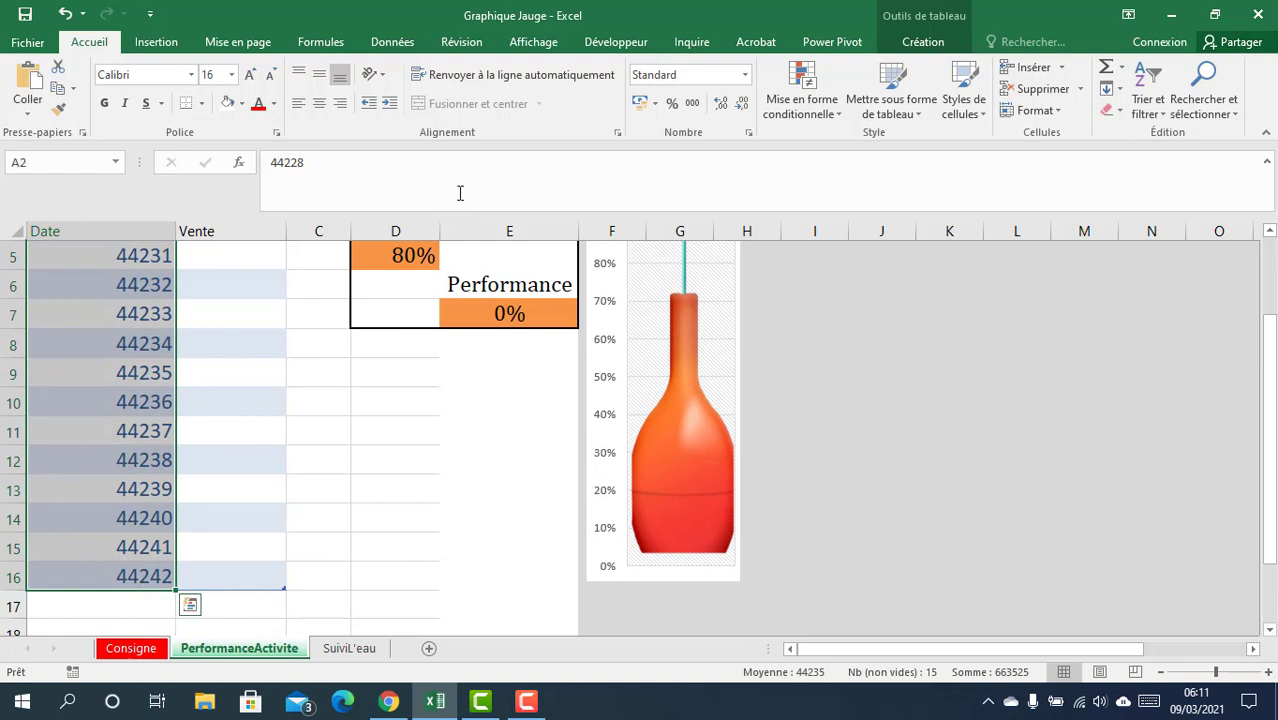
pyautogui.click(743, 76)
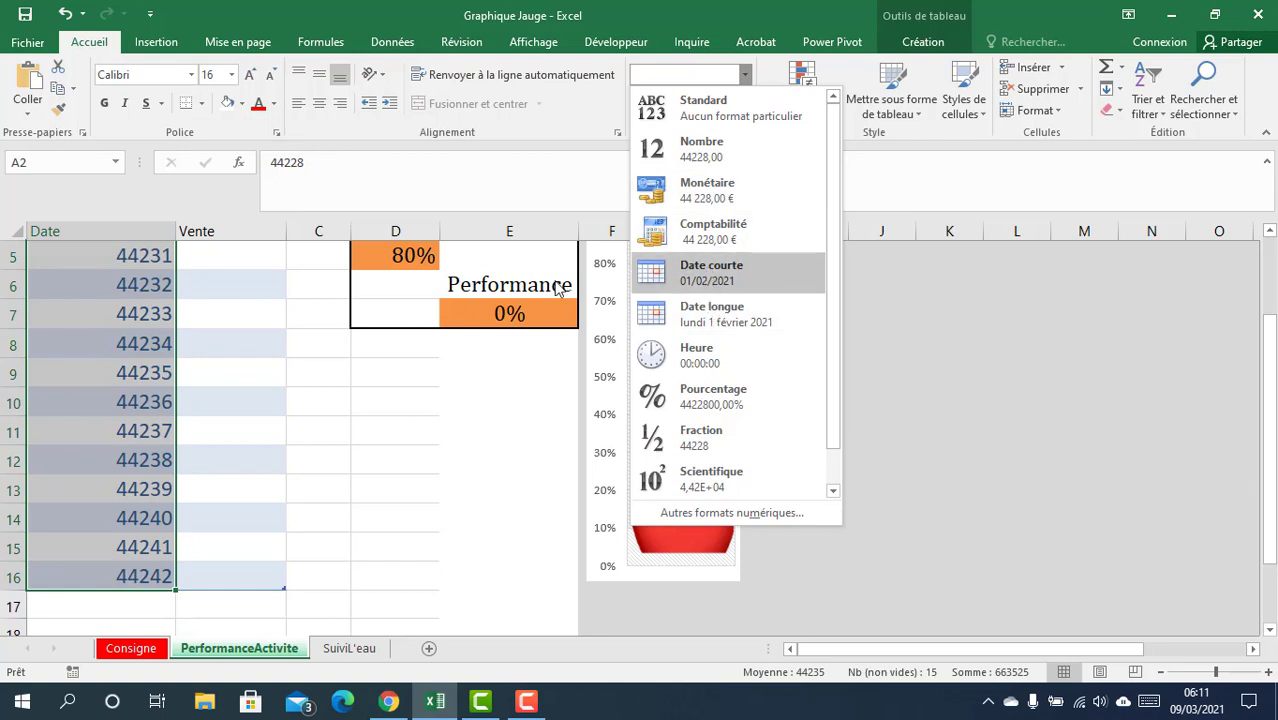
pyautogui.click(711, 272)
pyautogui.scroll(2, 57, 371)
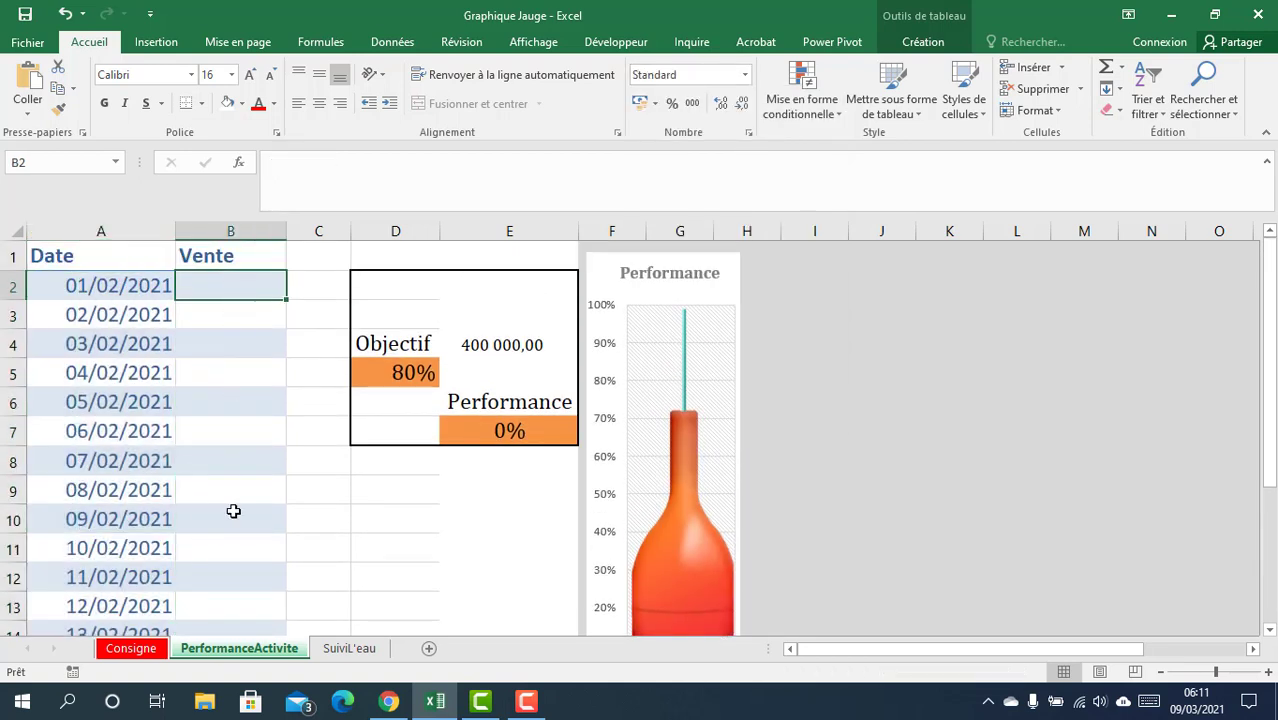
# Fill the Vente cells B2:B8 with random amounts using =ALEA.ENTRE.BORNES(2500;50000).
pyautogui.moveTo(233, 511); pyautogui.dragTo(242, 467)
pyautogui.write('=')
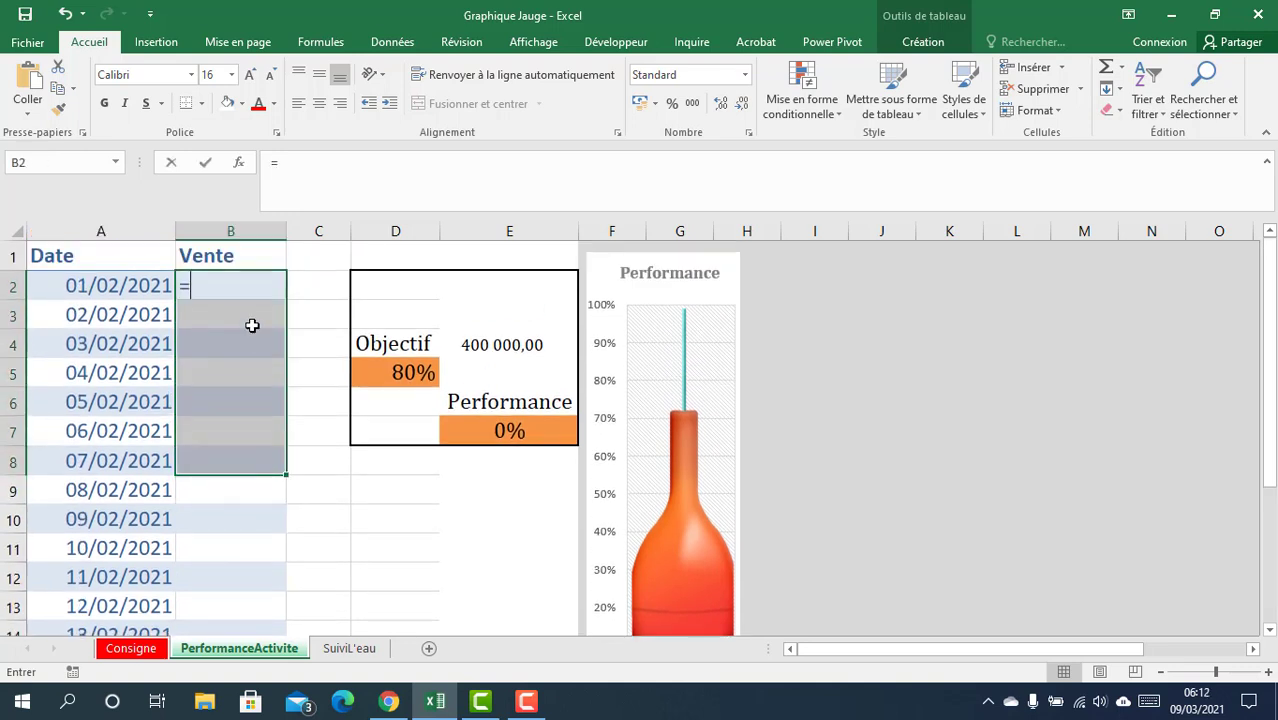
pyautogui.write('ale')
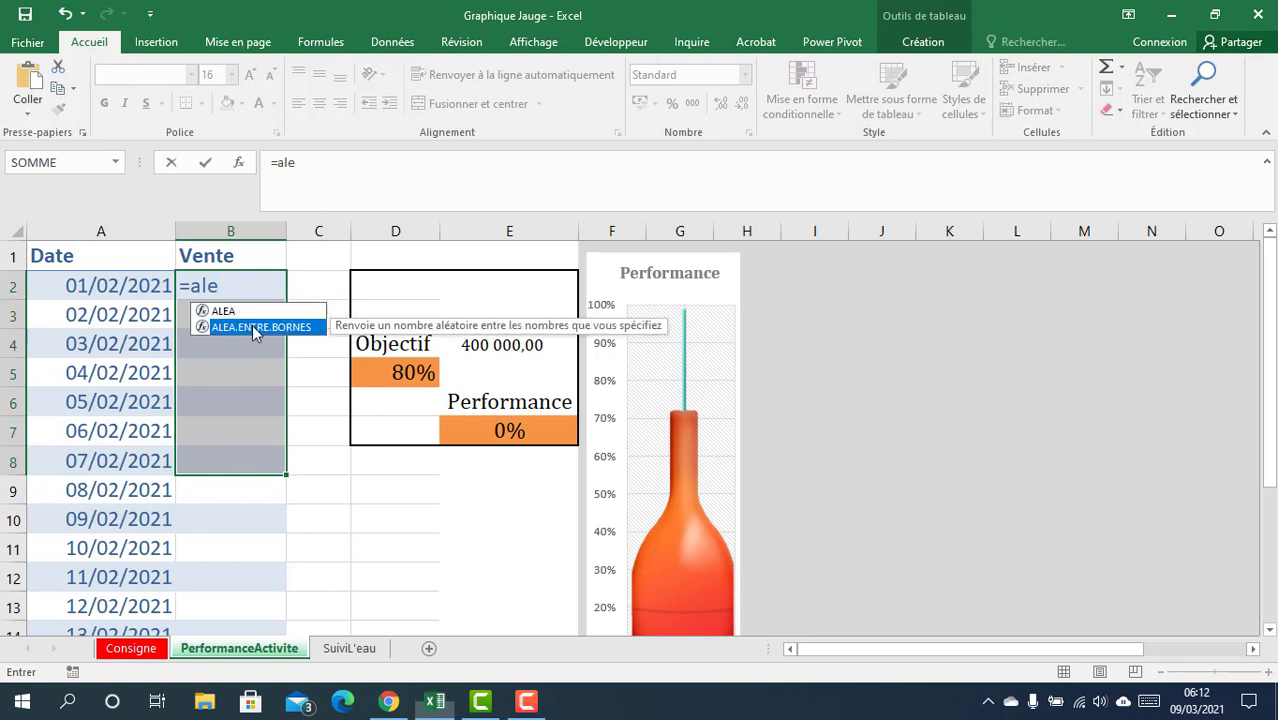
pyautogui.doubleClick(252, 324)
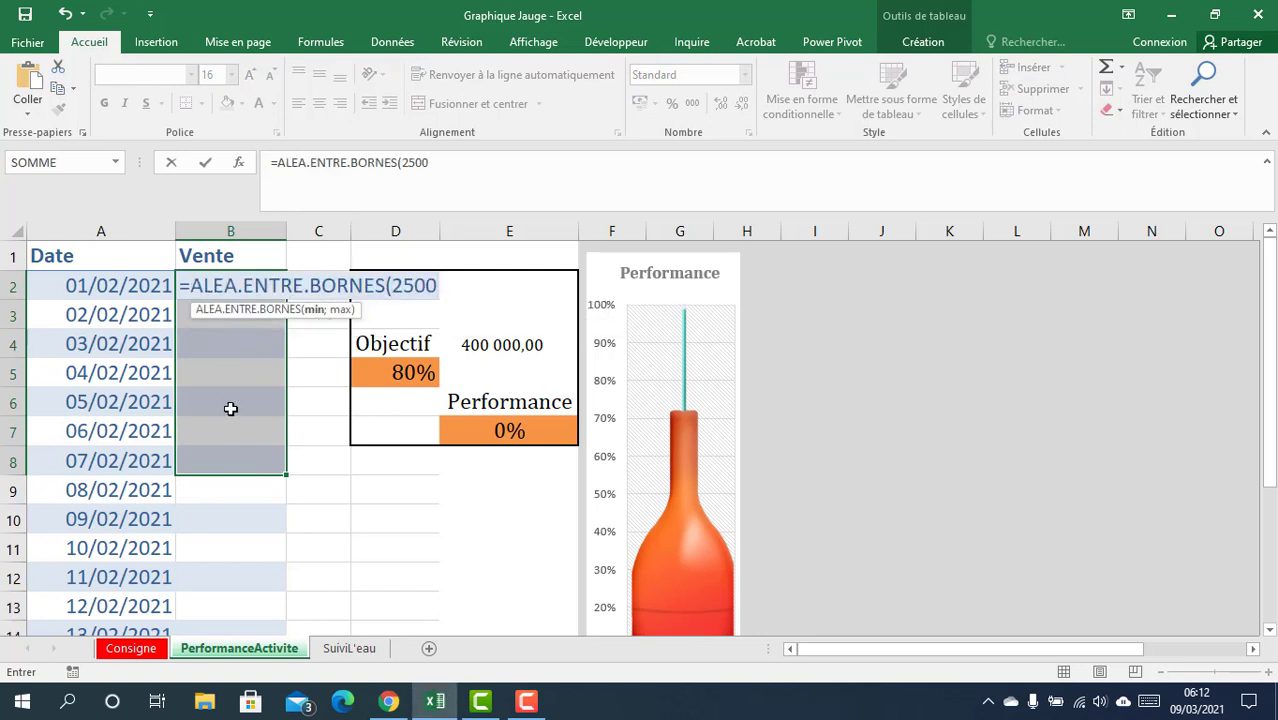
pyautogui.write('2500;')
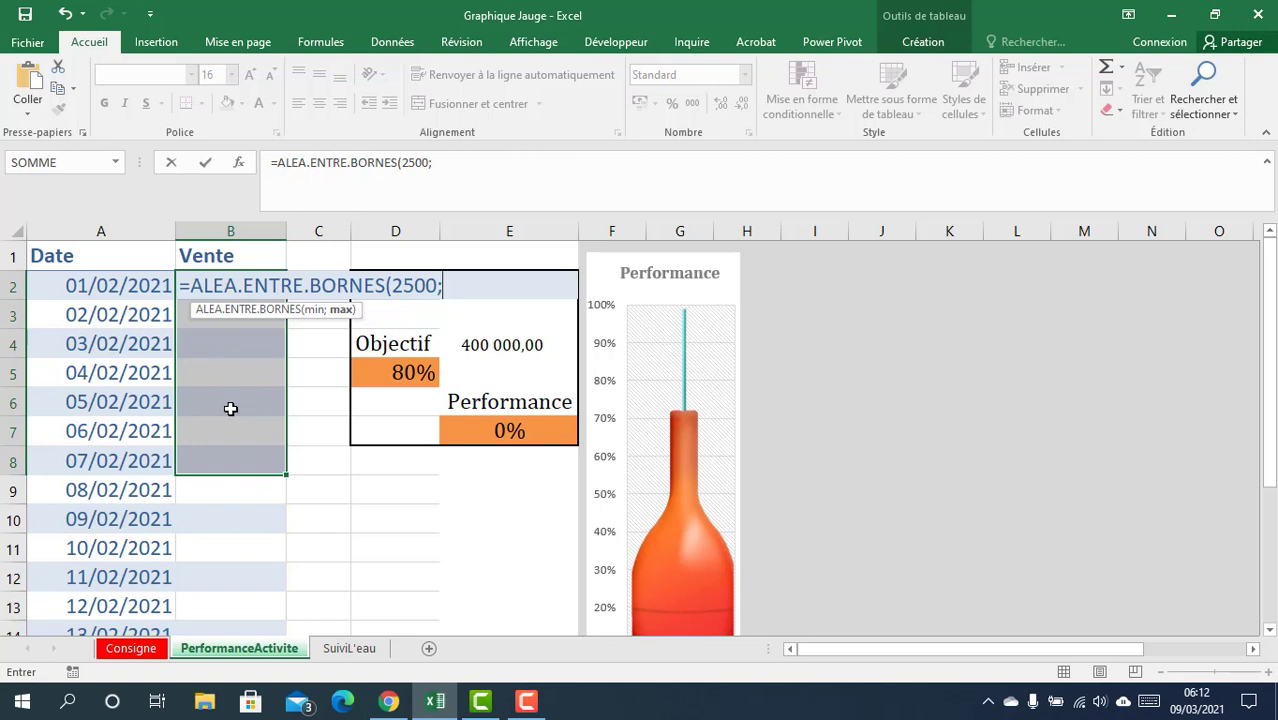
pyautogui.write('500')
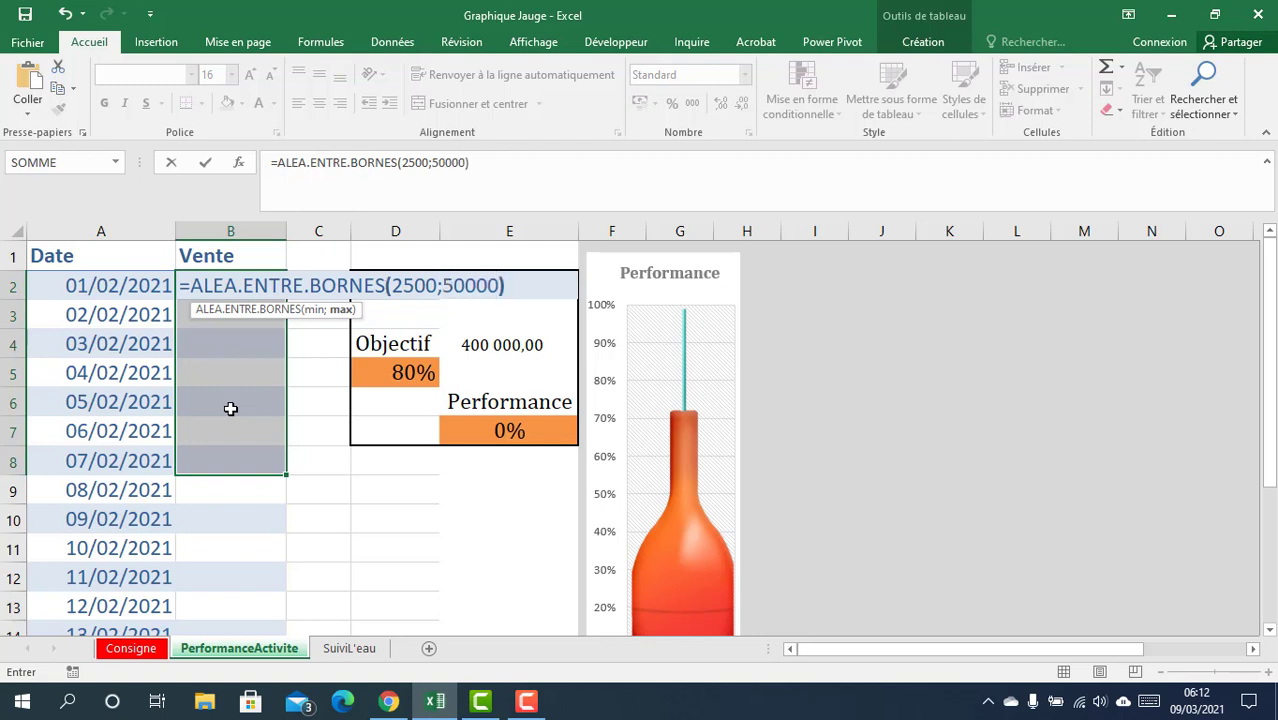
pyautogui.write('00)')
pyautogui.hotkey('ctrl', 'Return')
pyautogui.click(298, 400)
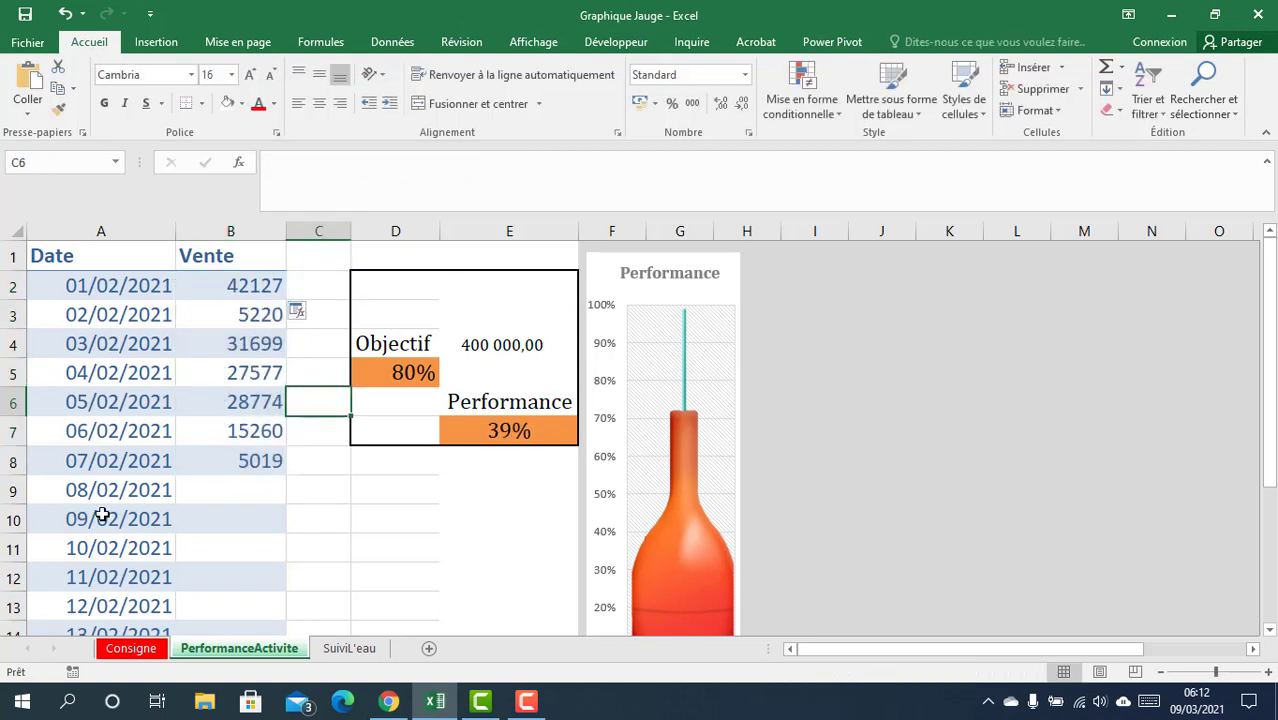
# Format the sales amounts in B2:B8 as euro accounting values and widen column B to fit them.
pyautogui.moveTo(226, 287); pyautogui.dragTo(280, 460)
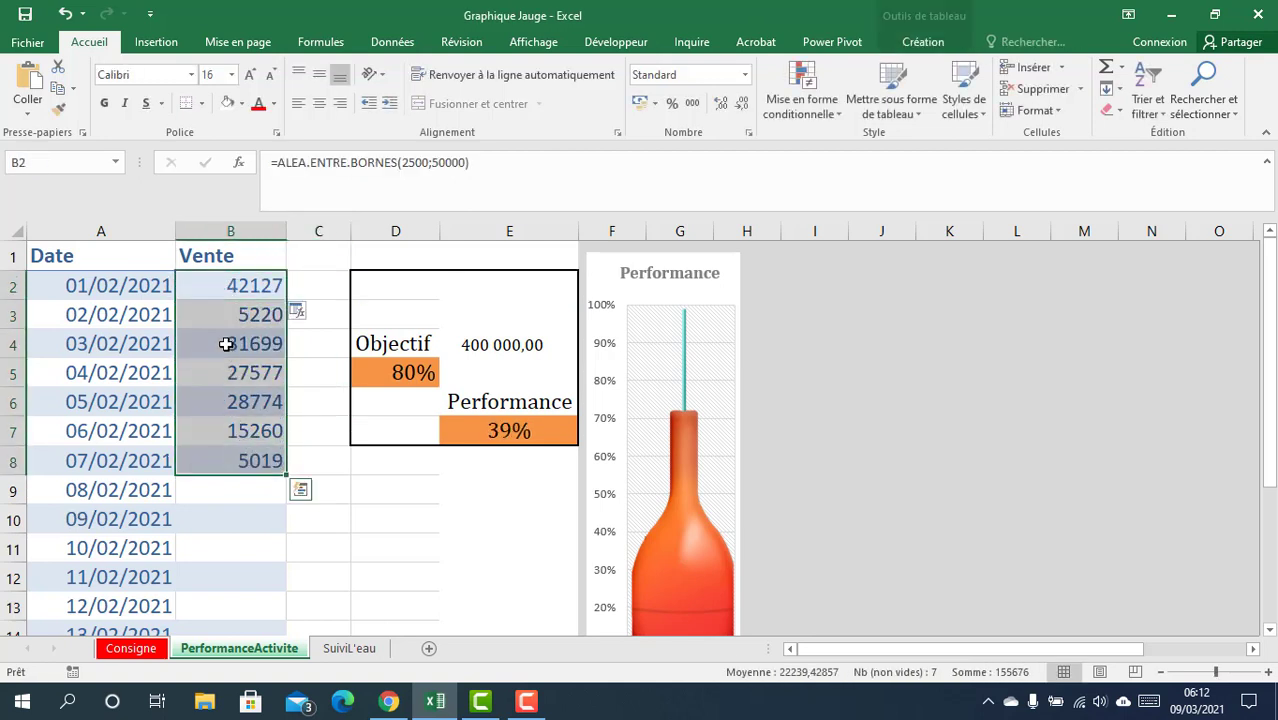
pyautogui.click(692, 103)
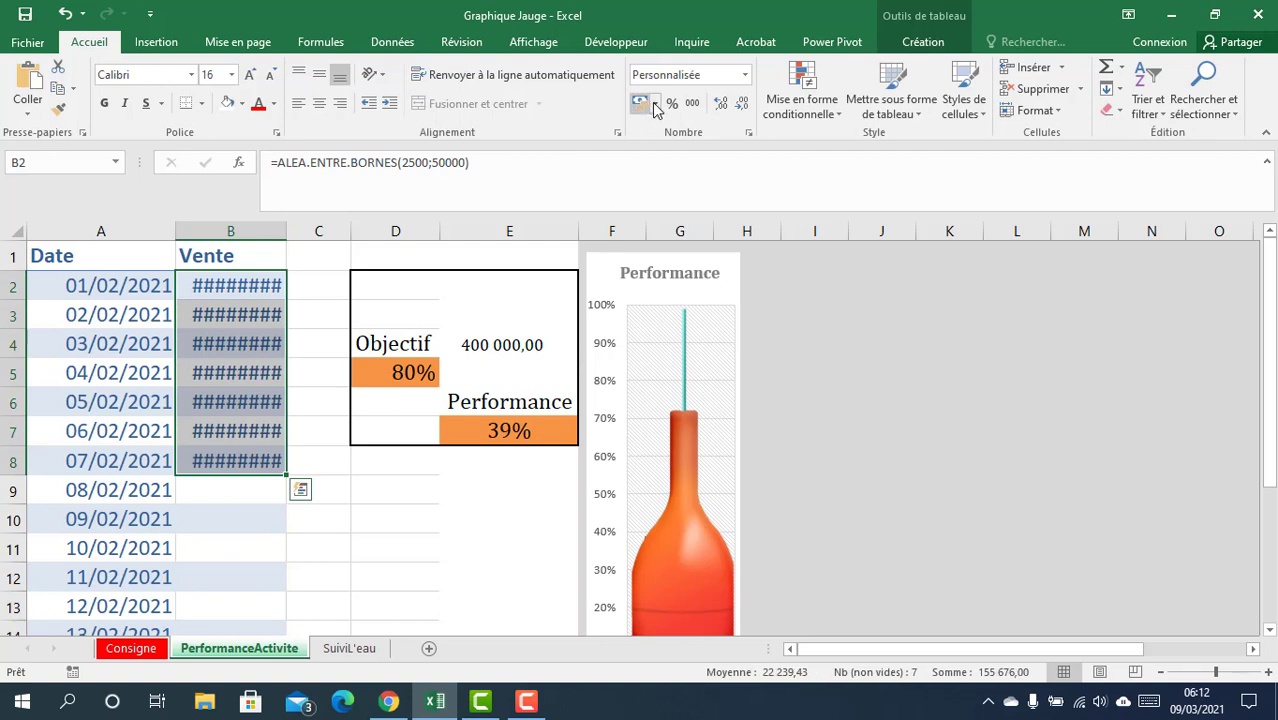
pyautogui.click(655, 104)
pyautogui.click(700, 127)
pyautogui.click(265, 376)
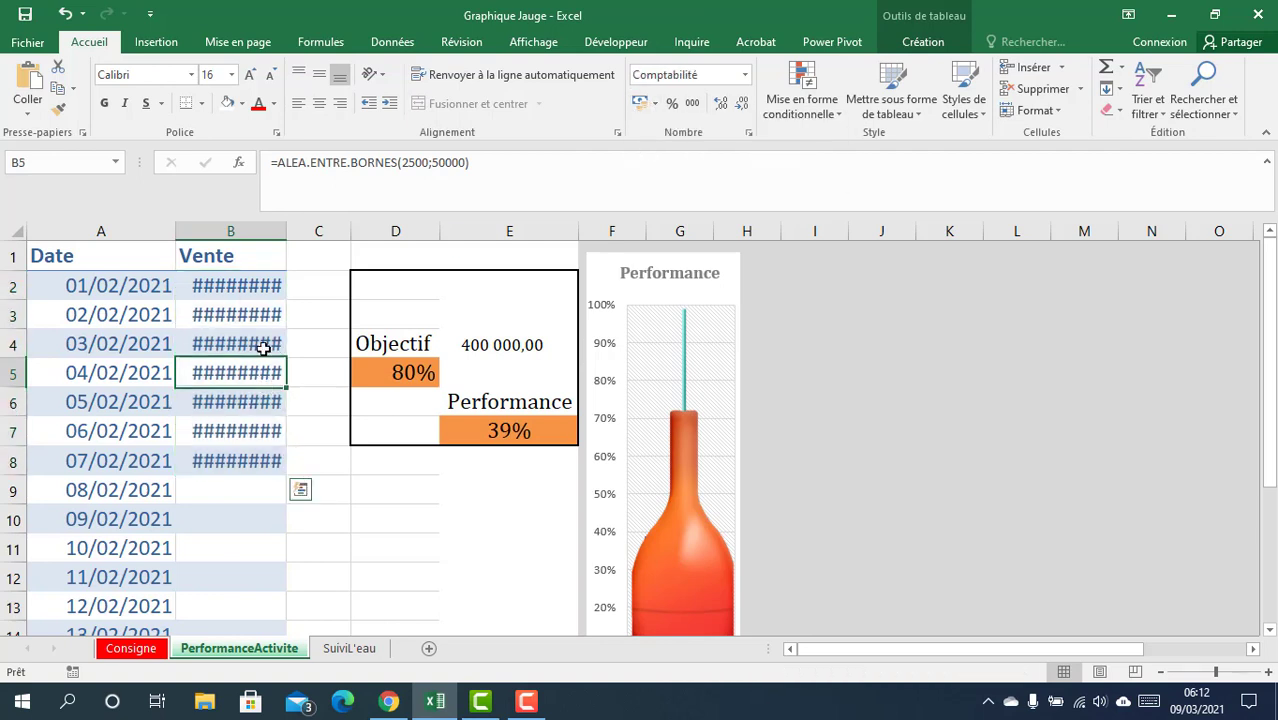
pyautogui.moveTo(284, 236); pyautogui.dragTo(316, 236)
pyautogui.click(277, 291)
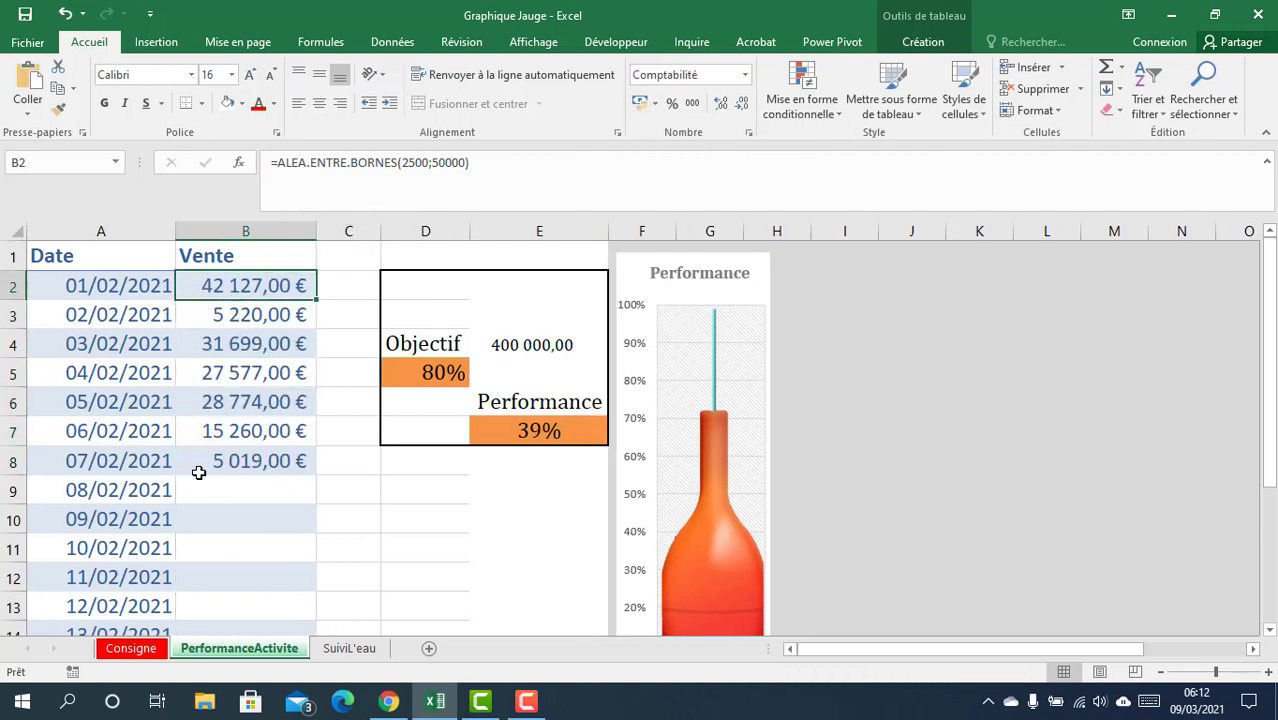
# Move the bottle picture off the Performance chart to around column M, and delete the chart.
pyautogui.click(662, 271)
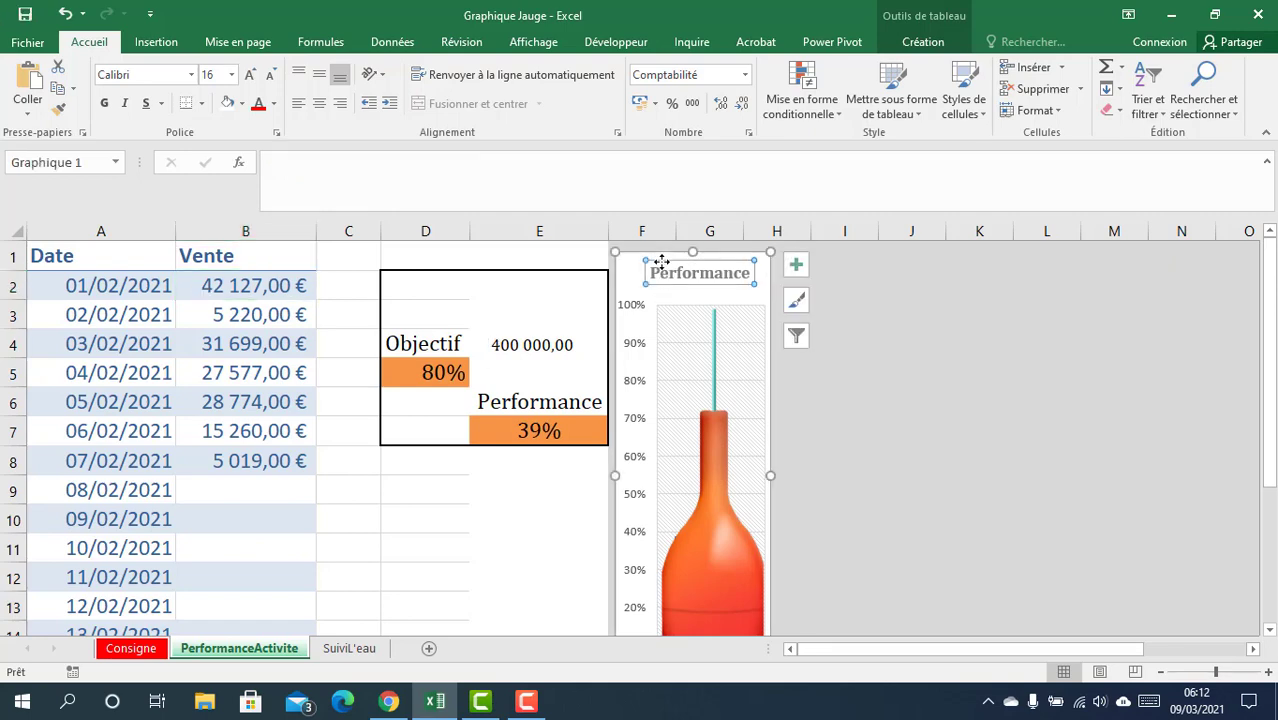
pyautogui.moveTo(713, 448); pyautogui.dragTo(1123, 456)
pyautogui.click(752, 290)
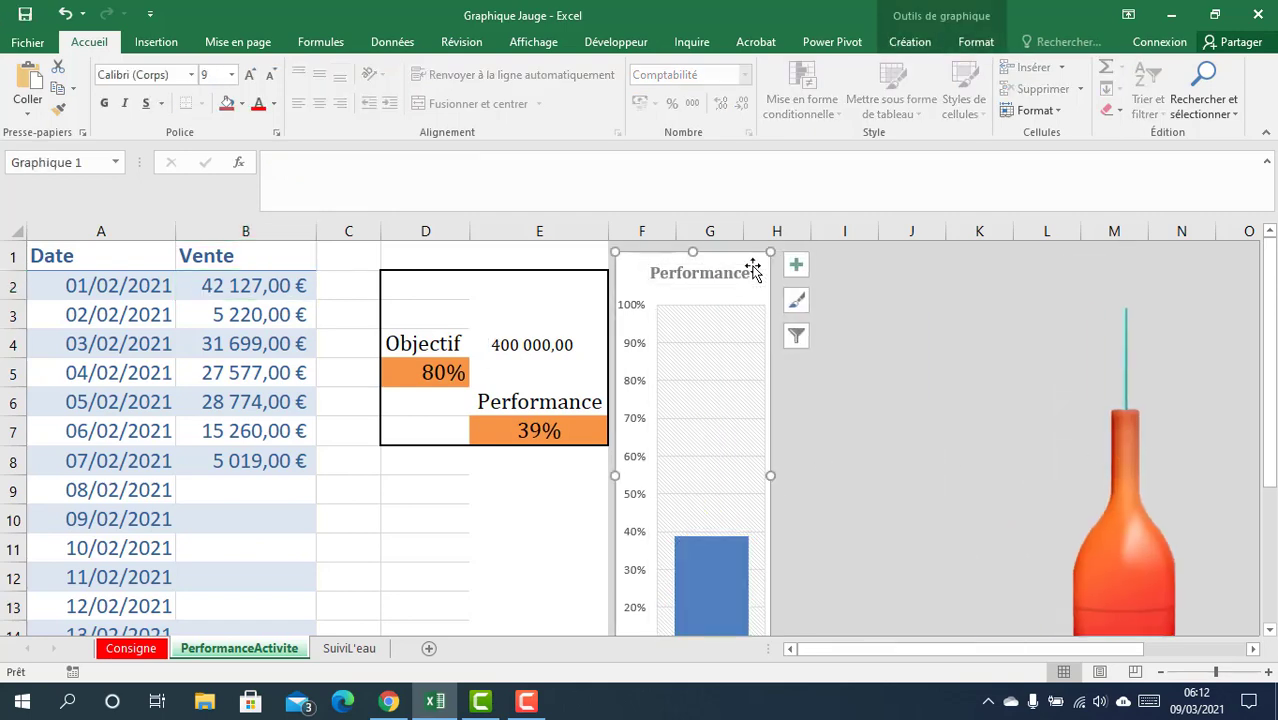
pyautogui.press('Delete')
# Set the font colour of the Total label and its sum in E2:E3 to black.
pyautogui.click(545, 312)
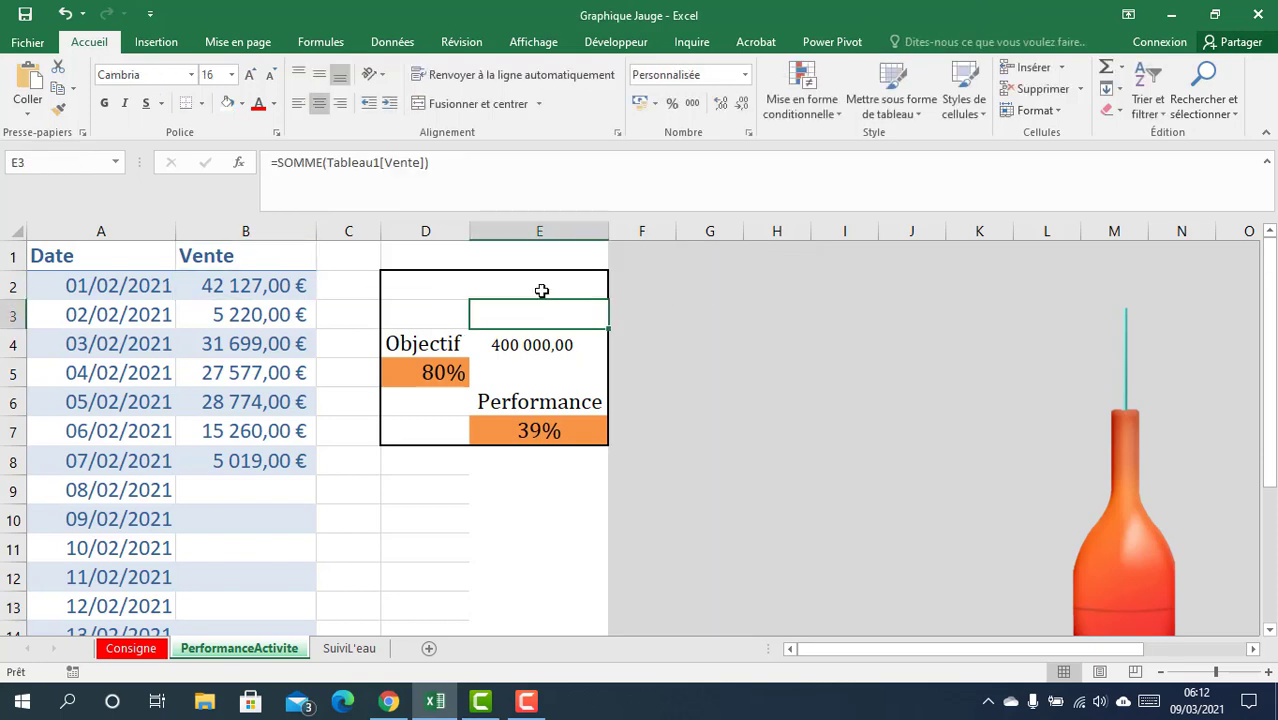
pyautogui.click(541, 287)
pyautogui.click(536, 310)
pyautogui.moveTo(539, 289); pyautogui.dragTo(539, 314)
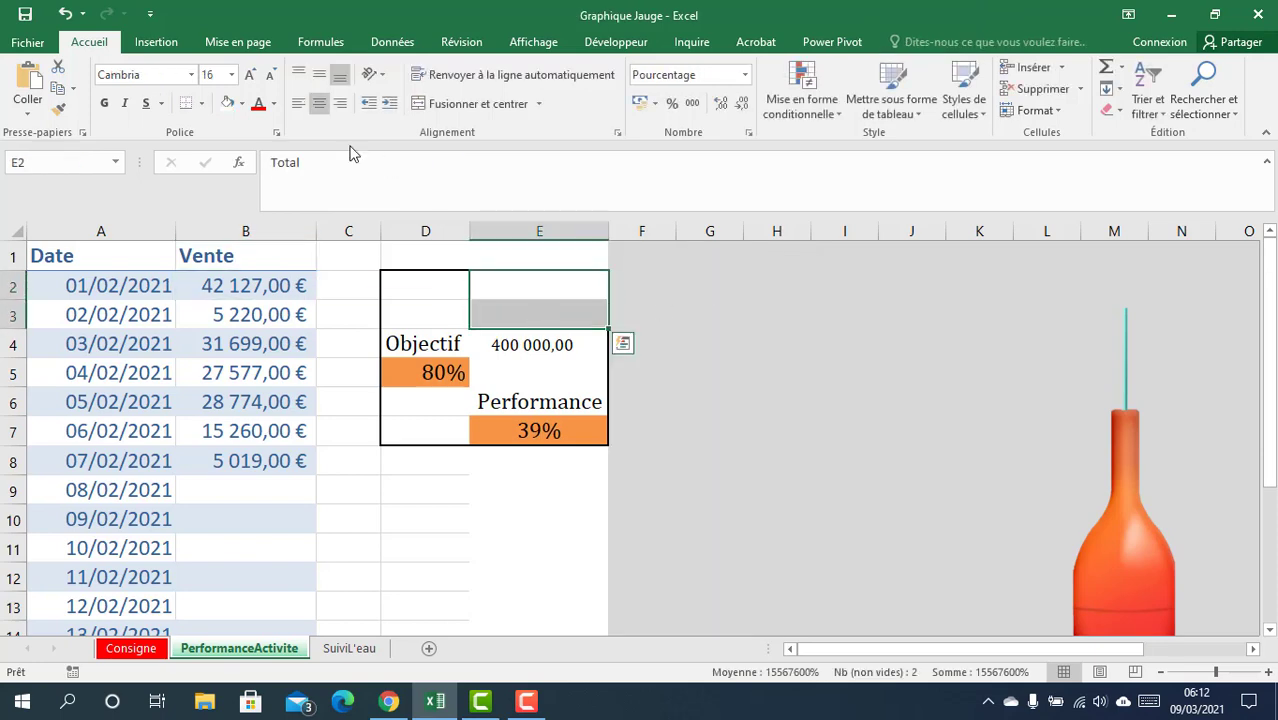
pyautogui.click(273, 106)
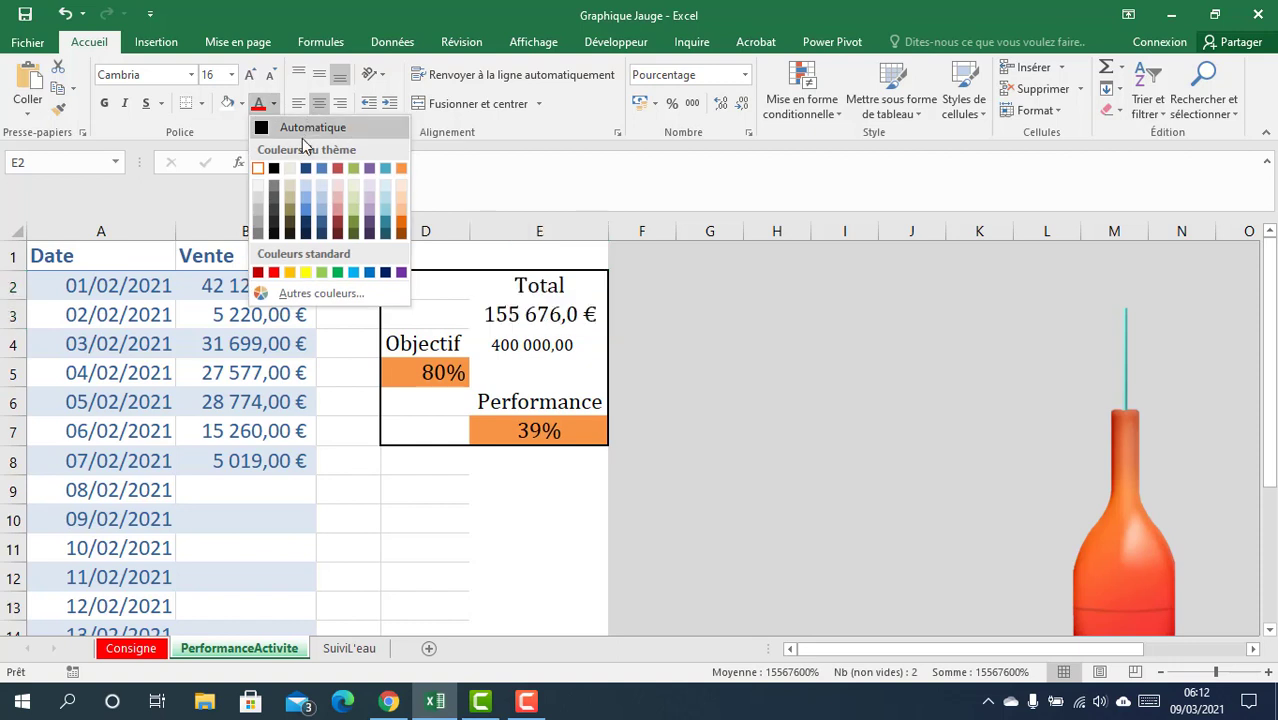
pyautogui.click(266, 148)
pyautogui.click(527, 312)
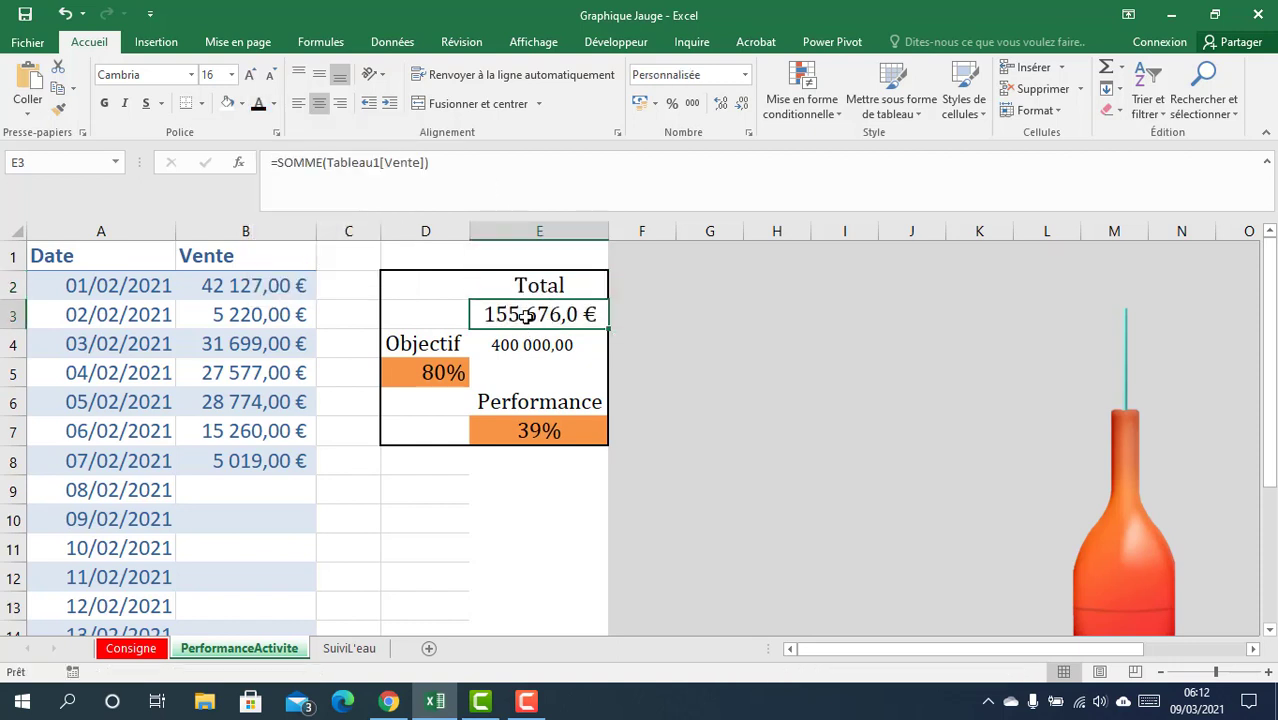
# Clear the total formula in E3 and the performance formula in E7.
pyautogui.press('Delete')
pyautogui.click(430, 367)
pyautogui.click(524, 431)
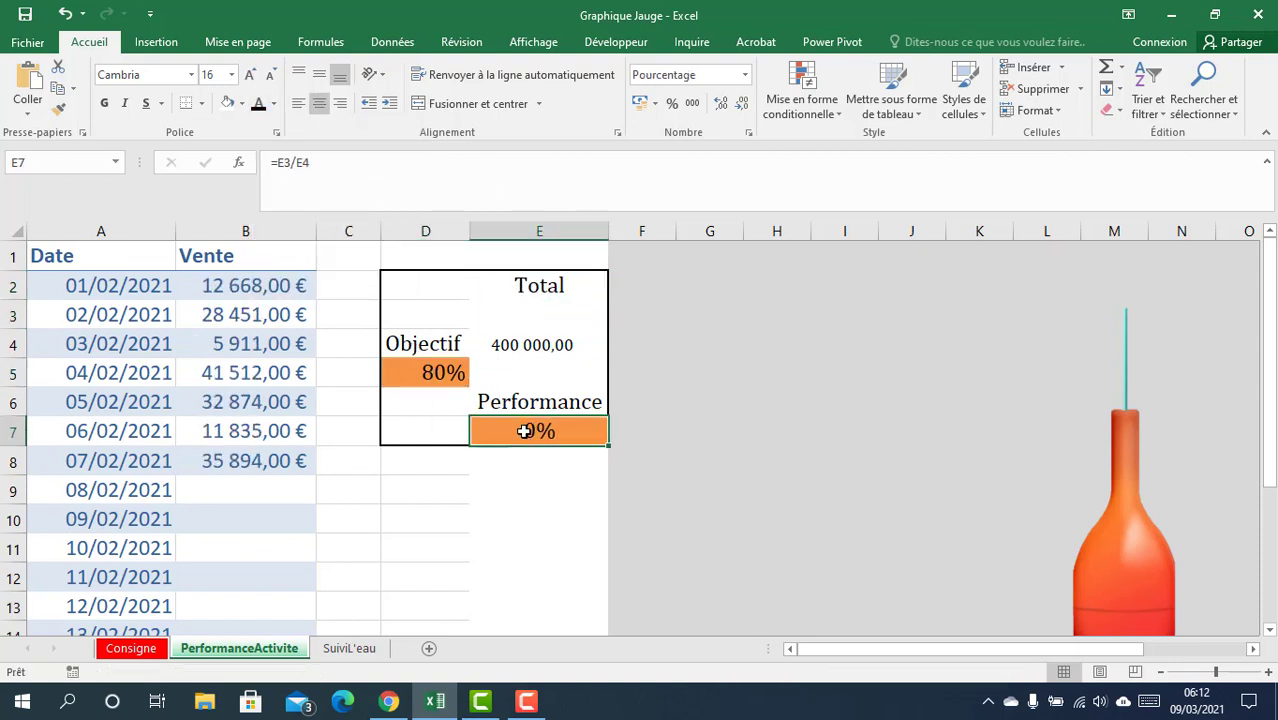
pyautogui.press('Delete')
pyautogui.click(496, 516)
# Enter =somme(Tableau1[Vente]) in E3 to total the sales column under the Total label.
pyautogui.click(531, 345)
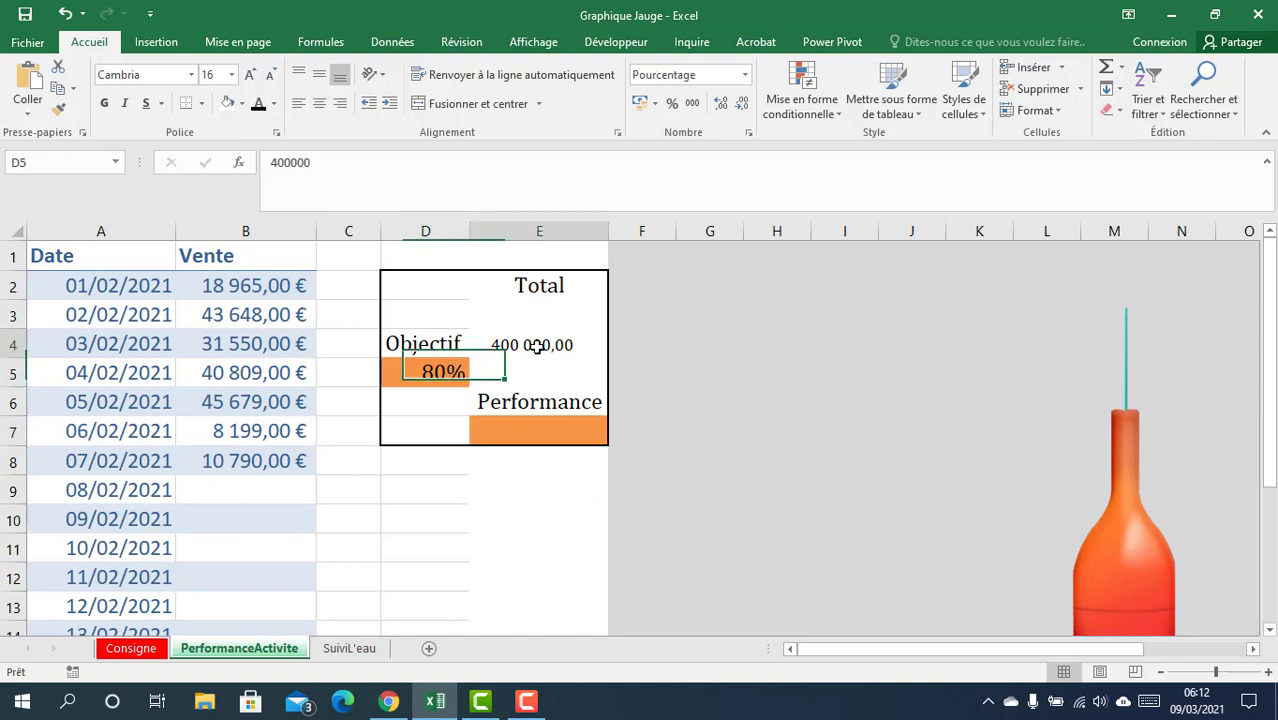
pyautogui.click(491, 487)
pyautogui.click(271, 467)
pyautogui.click(530, 298)
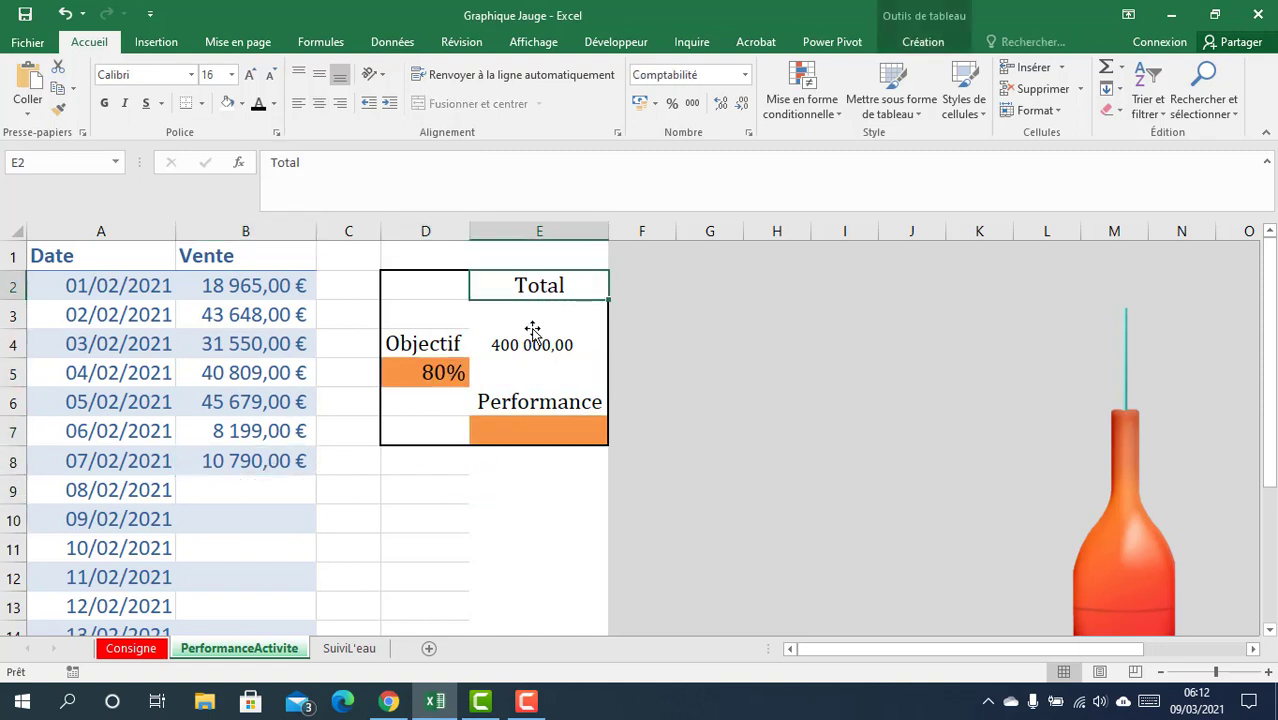
pyautogui.click(525, 313)
pyautogui.write('=somme(')
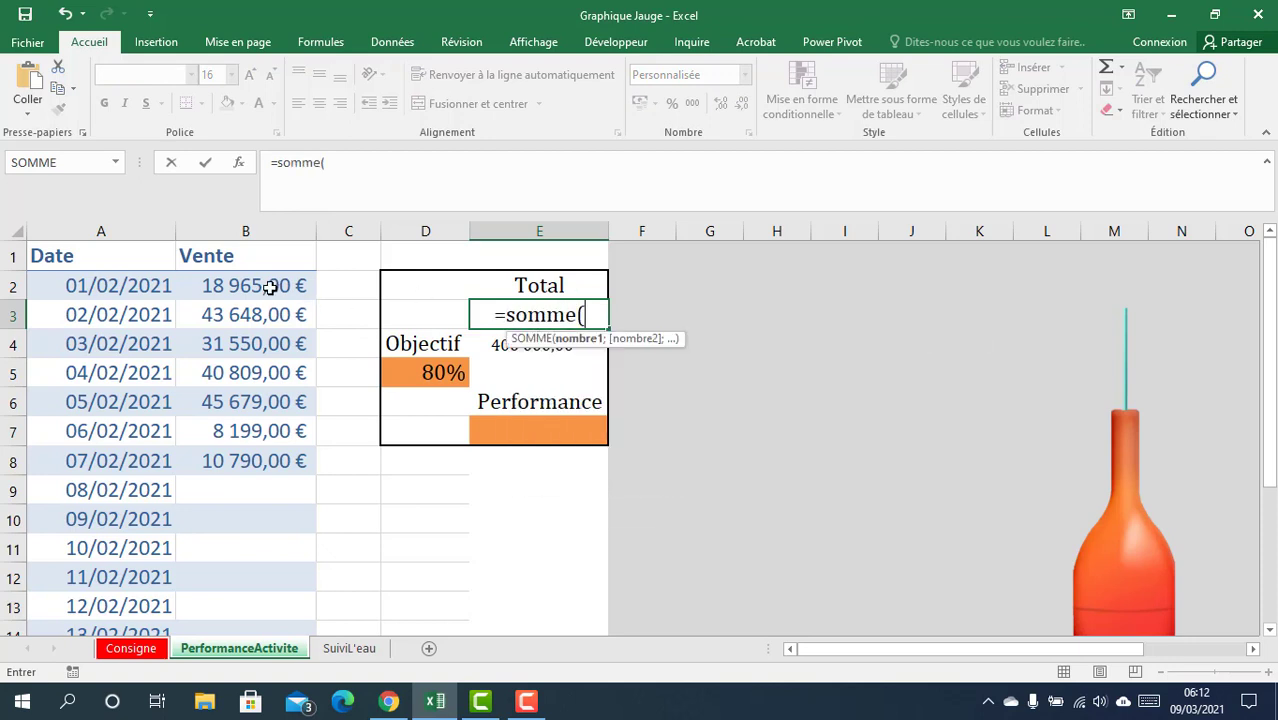
pyautogui.click(268, 239)
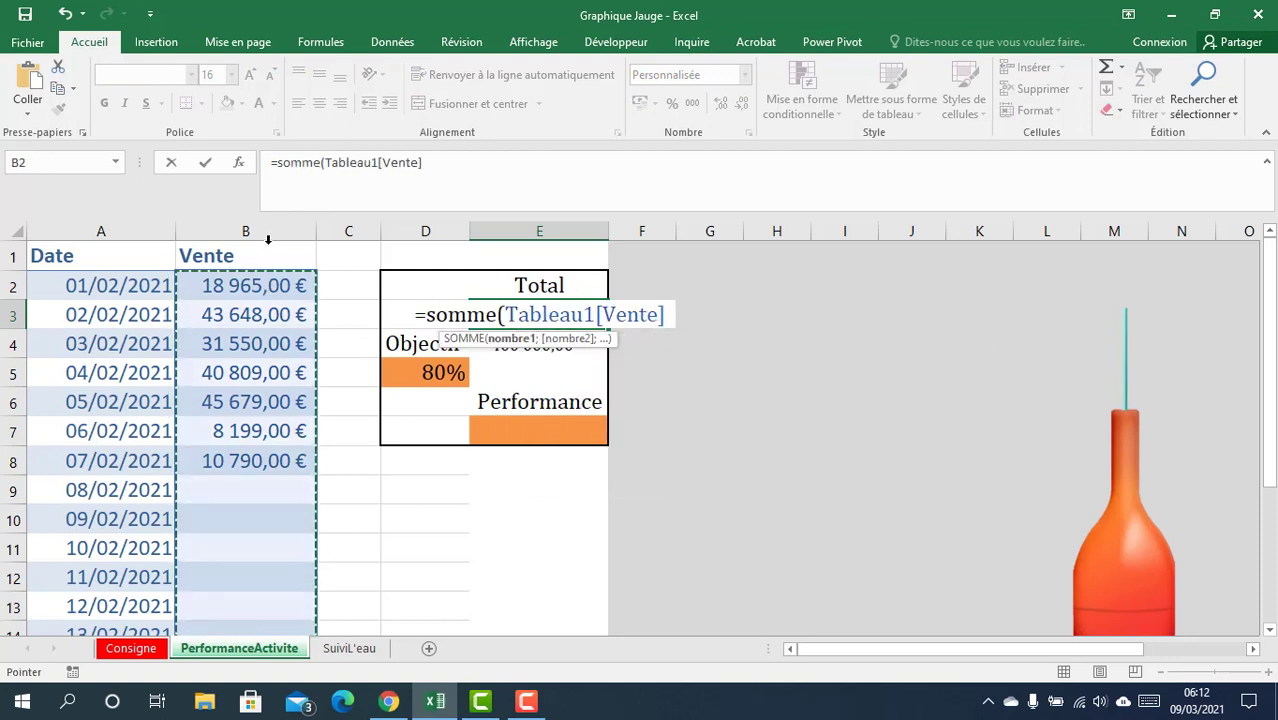
pyautogui.write(')')
pyautogui.press('Return')
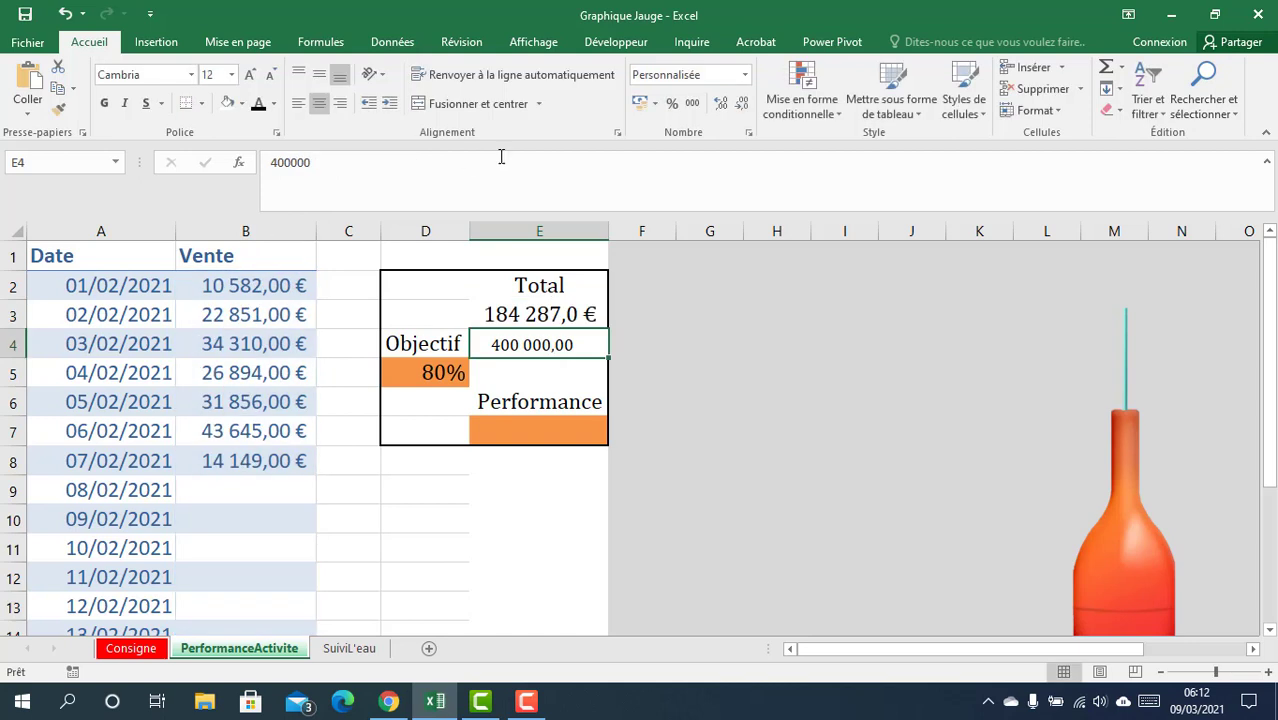
# Enter =E3/E4 in E7 to calculate the performance as total divided by objective.
pyautogui.click(509, 371)
pyautogui.click(502, 423)
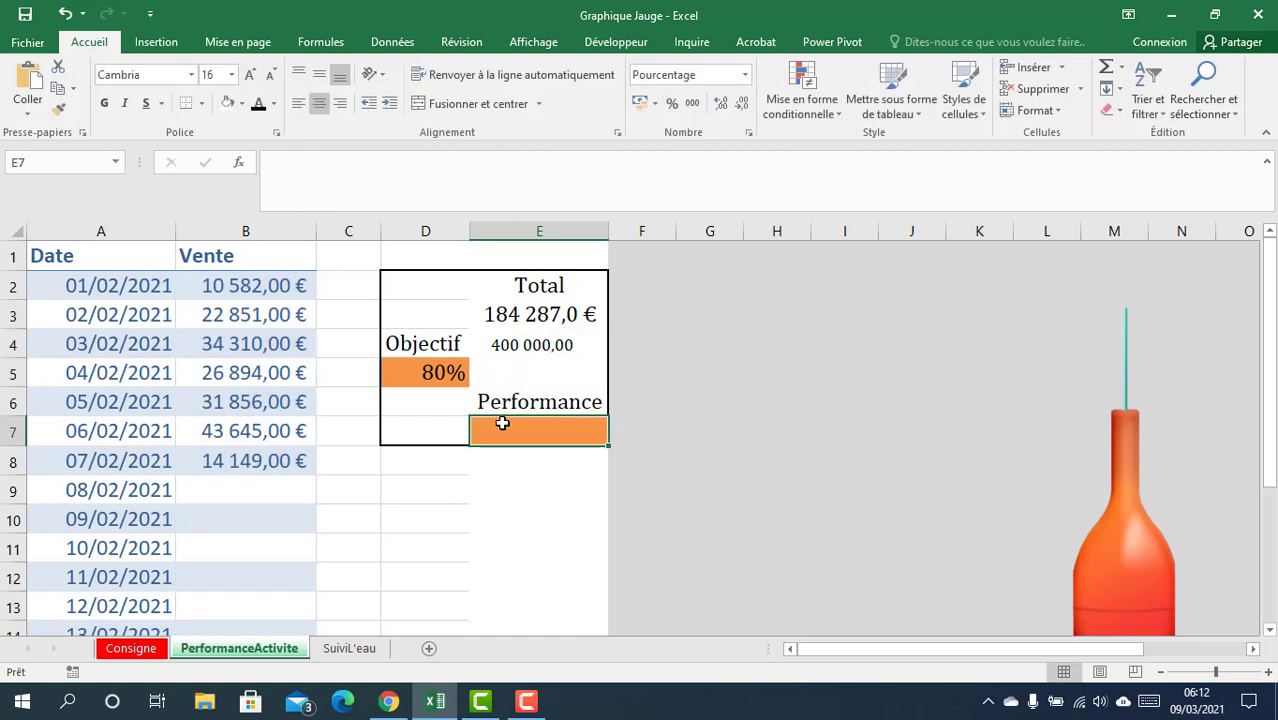
pyautogui.write('=')
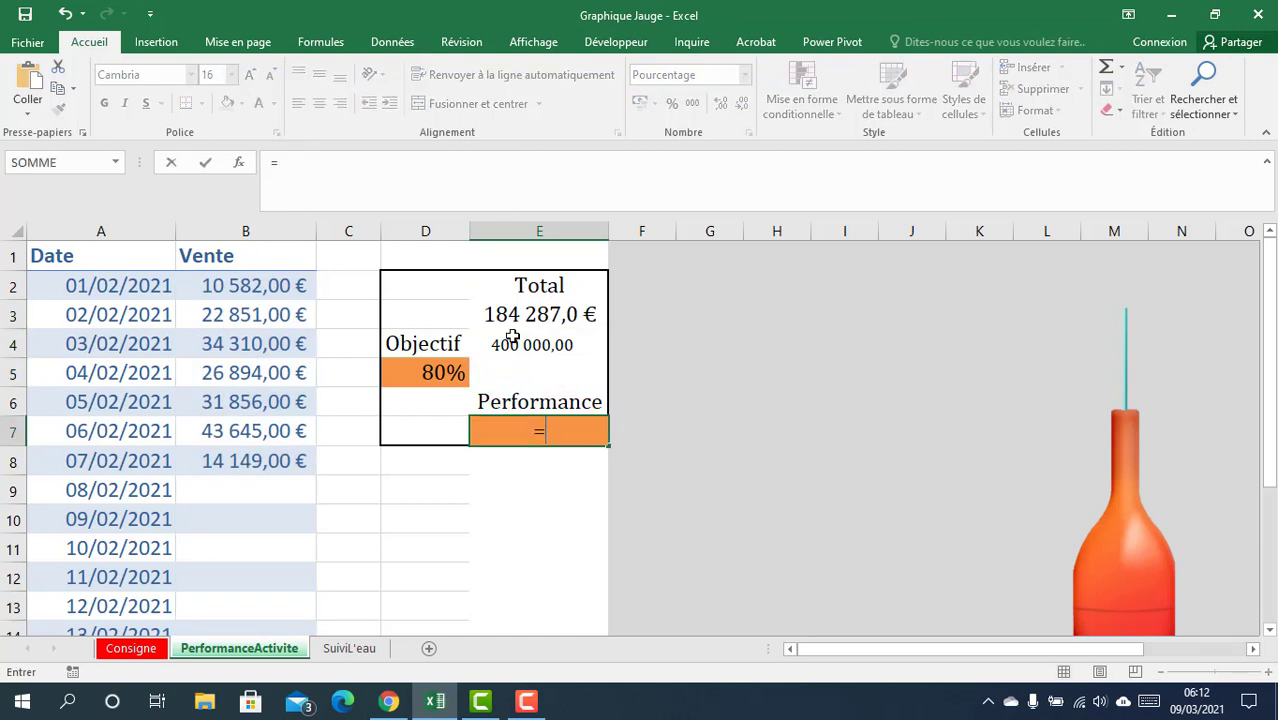
pyautogui.click(514, 317)
pyautogui.write('/')
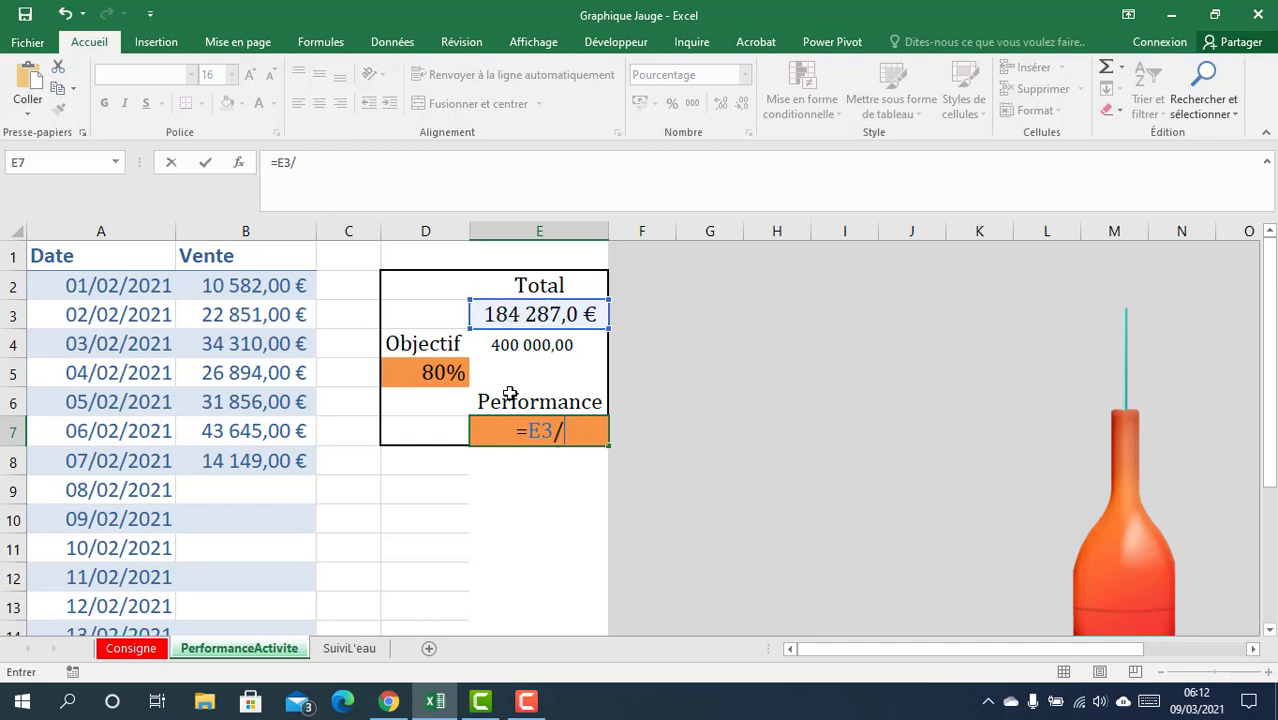
pyautogui.click(513, 347)
pyautogui.press('Return')
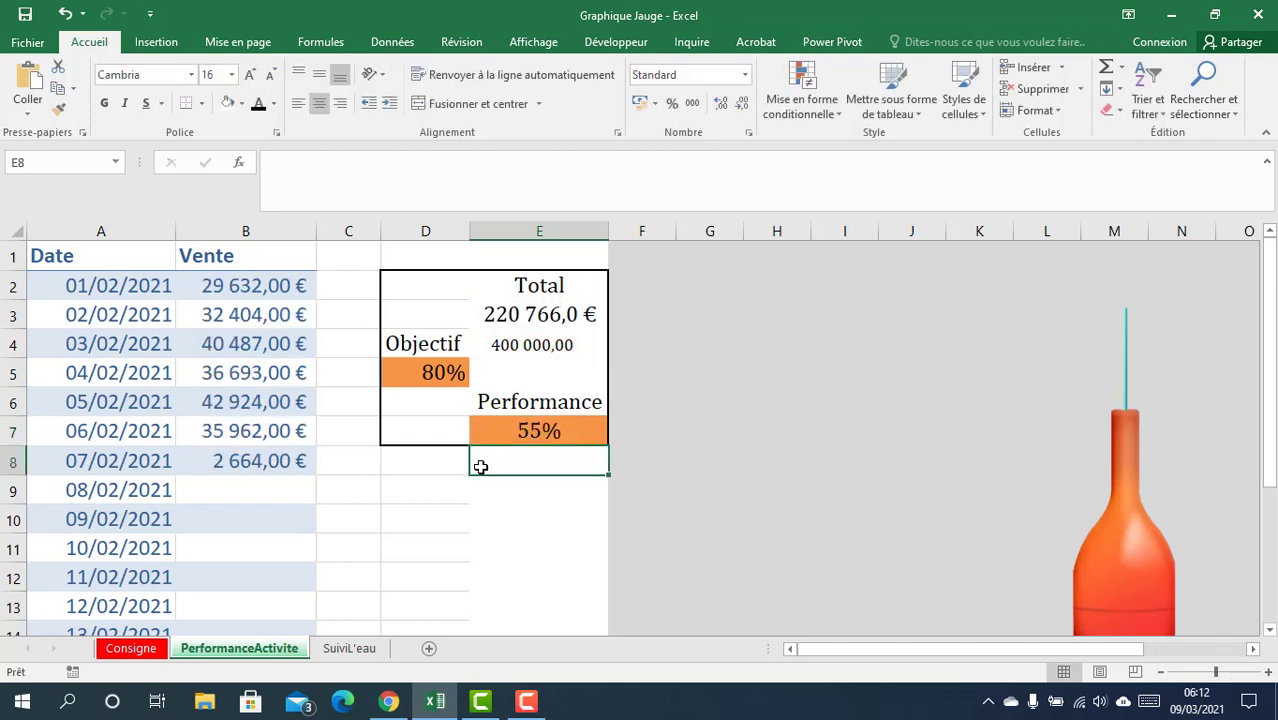
pyautogui.click(519, 432)
pyautogui.scroll(-4, 204, 492)
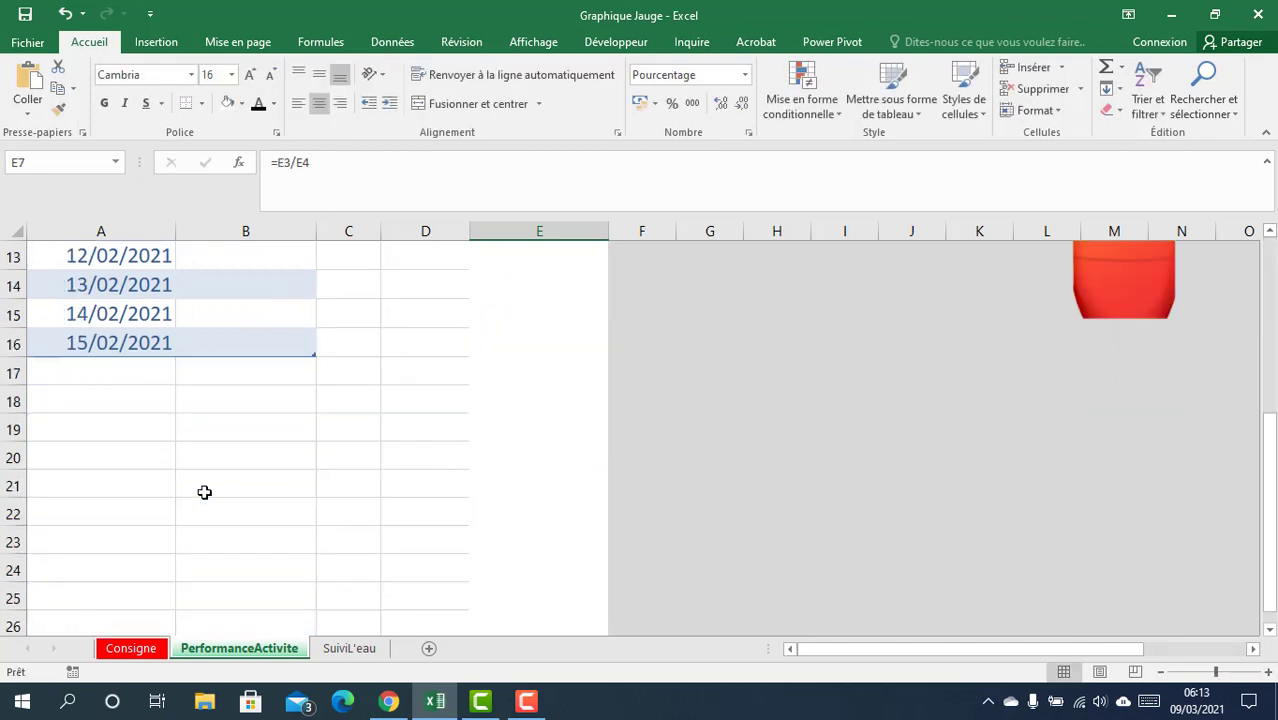
pyautogui.scroll(4, 200, 491)
pyautogui.press('Return')
pyautogui.click(545, 491)
pyautogui.click(545, 436)
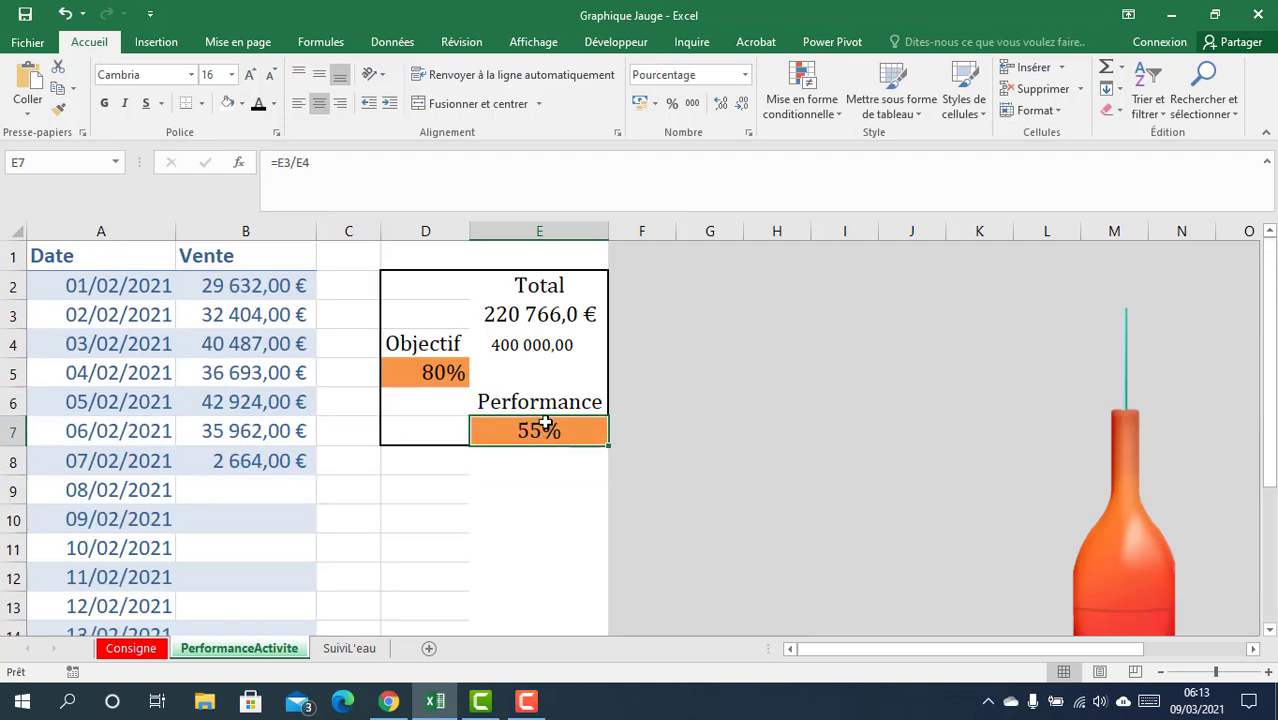
# Insert a 2D clustered column chart from the Performance label and its value in E6:E7.
pyautogui.click(543, 403)
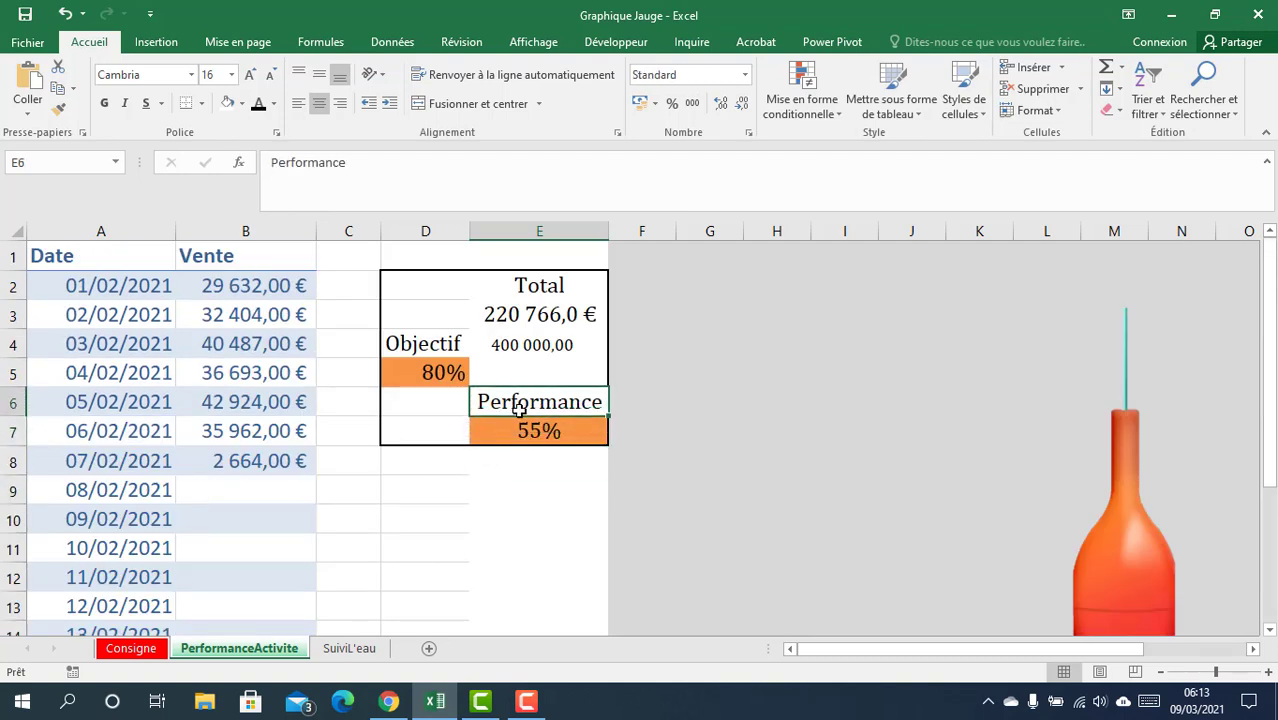
pyautogui.moveTo(519, 408); pyautogui.dragTo(533, 430)
pyautogui.click(485, 458)
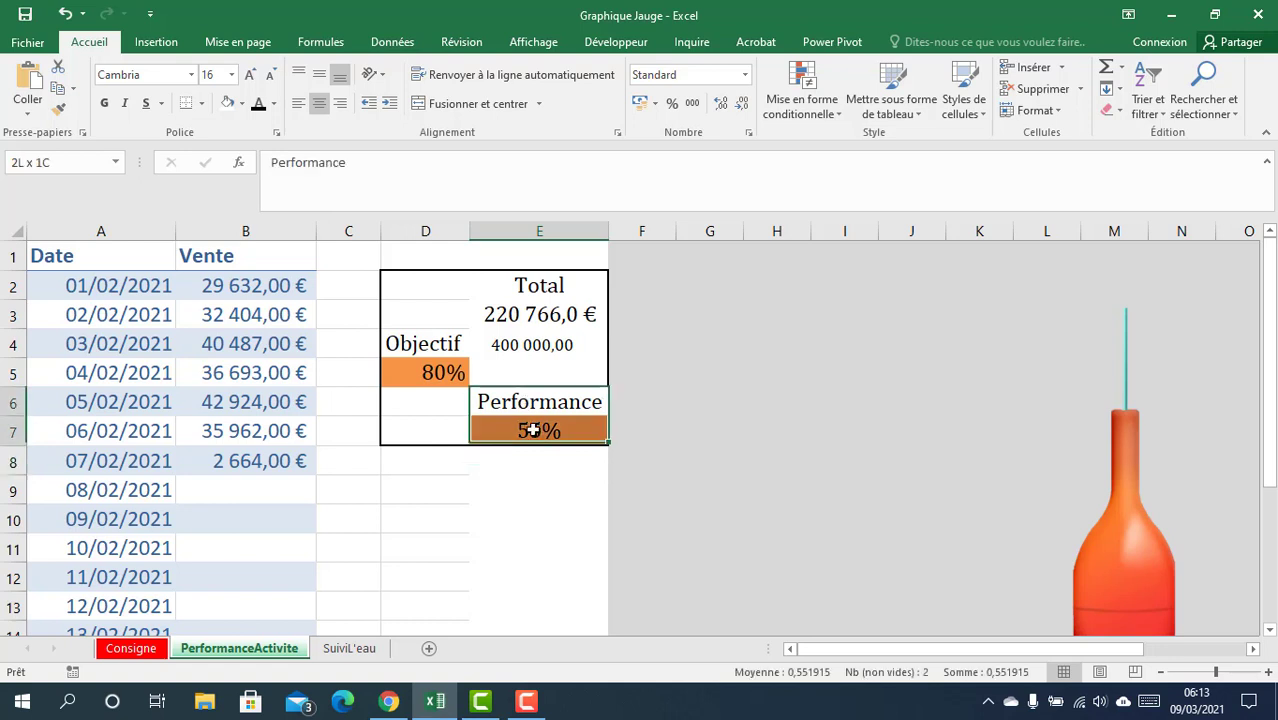
pyautogui.click(158, 43)
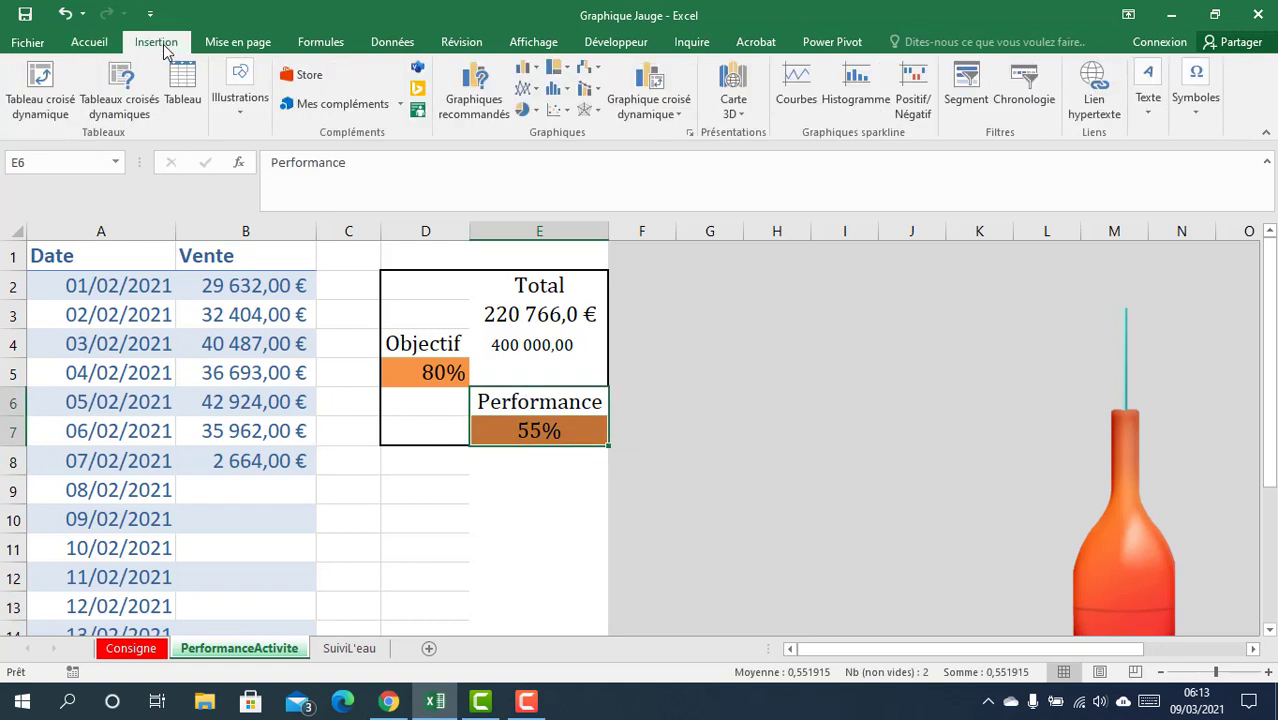
pyautogui.click(528, 76)
pyautogui.click(537, 132)
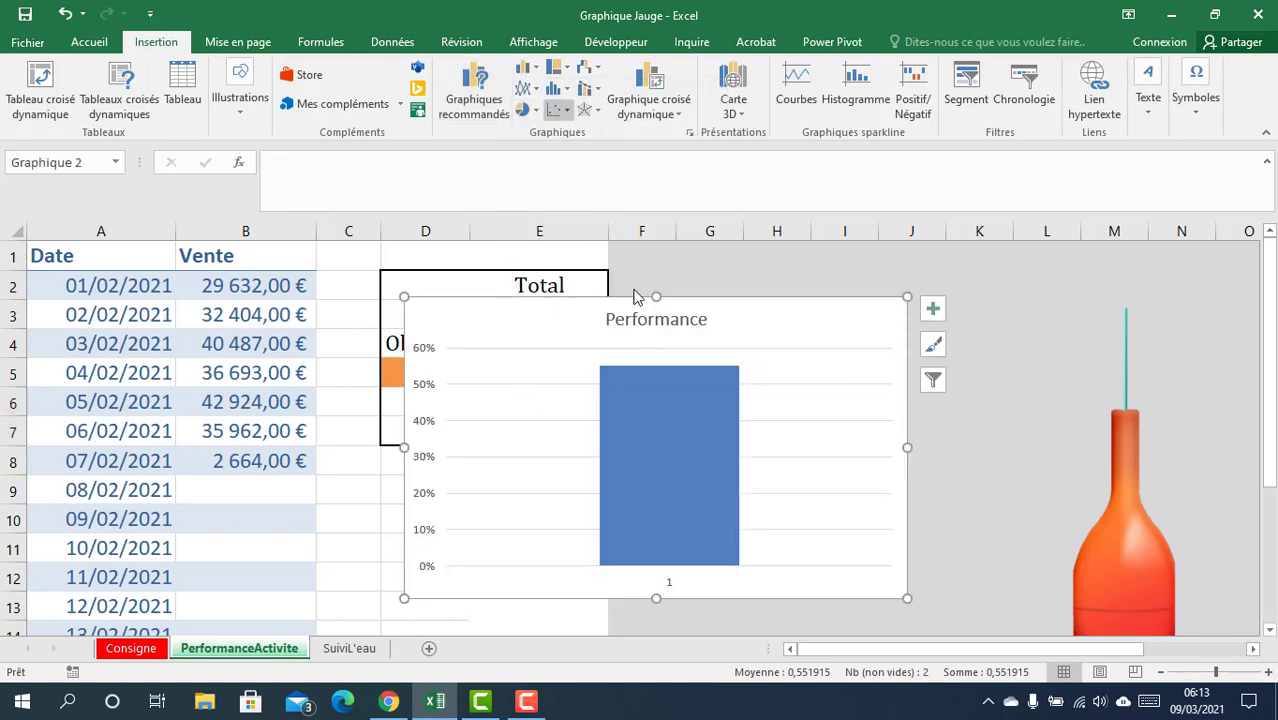
# Move the Performance chart clear of the summary table and narrow it to about columns F to J.
pyautogui.moveTo(634, 297); pyautogui.dragTo(755, 271)
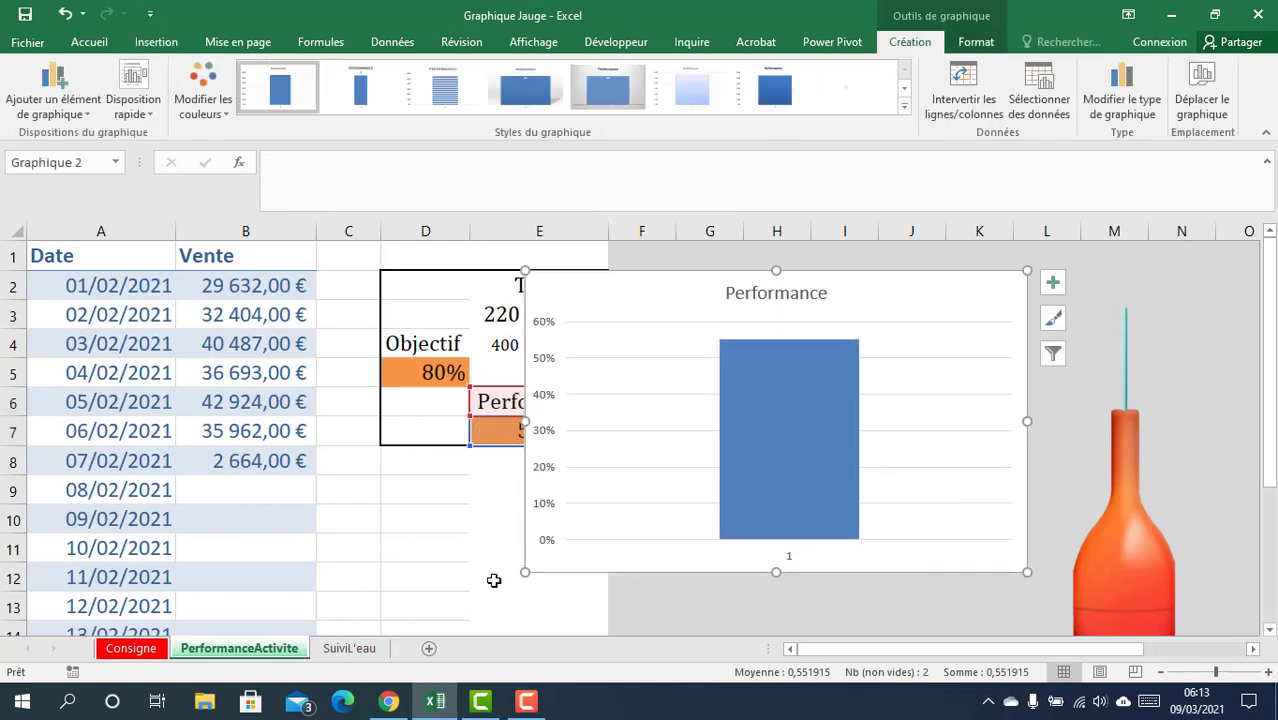
pyautogui.moveTo(524, 568); pyautogui.dragTo(667, 562)
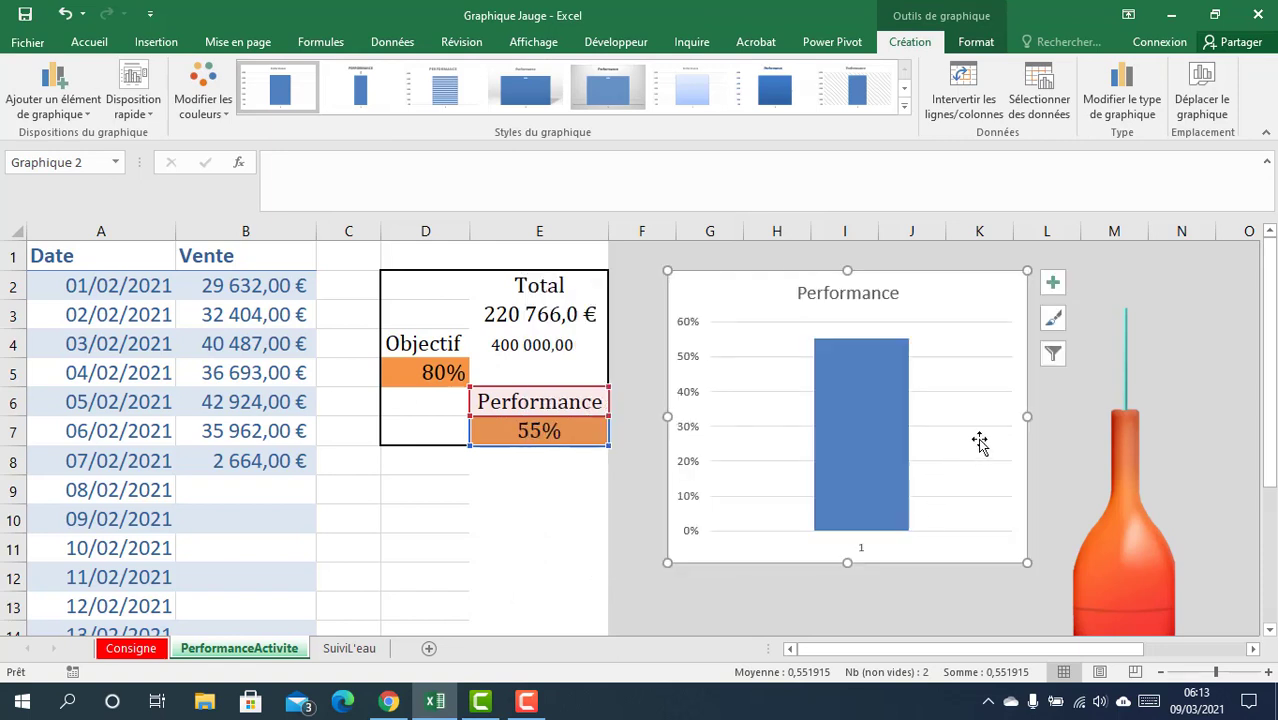
pyautogui.moveTo(1024, 416); pyautogui.dragTo(934, 416)
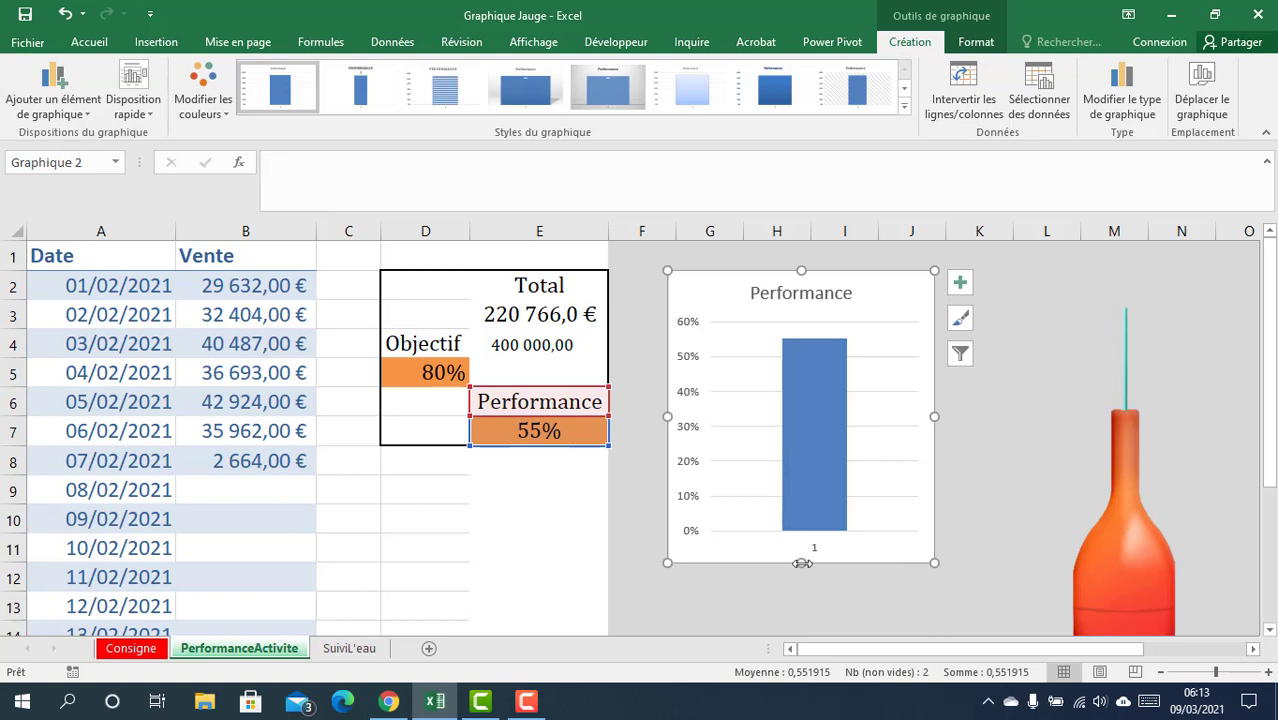
# Delete the chart's horizontal axis, and fit the chart more narrowly beside the summary table over about columns F to I.
pyautogui.doubleClick(805, 548)
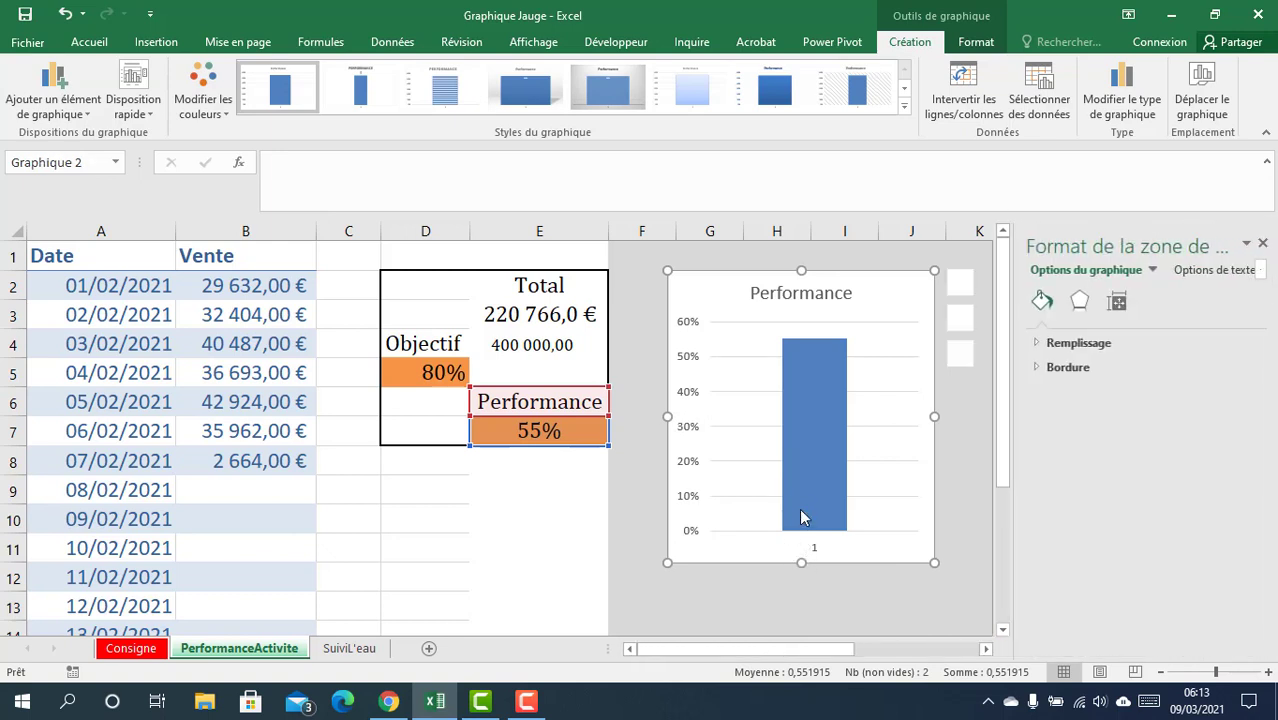
pyautogui.click(806, 532)
pyautogui.click(816, 549)
pyautogui.click(816, 552)
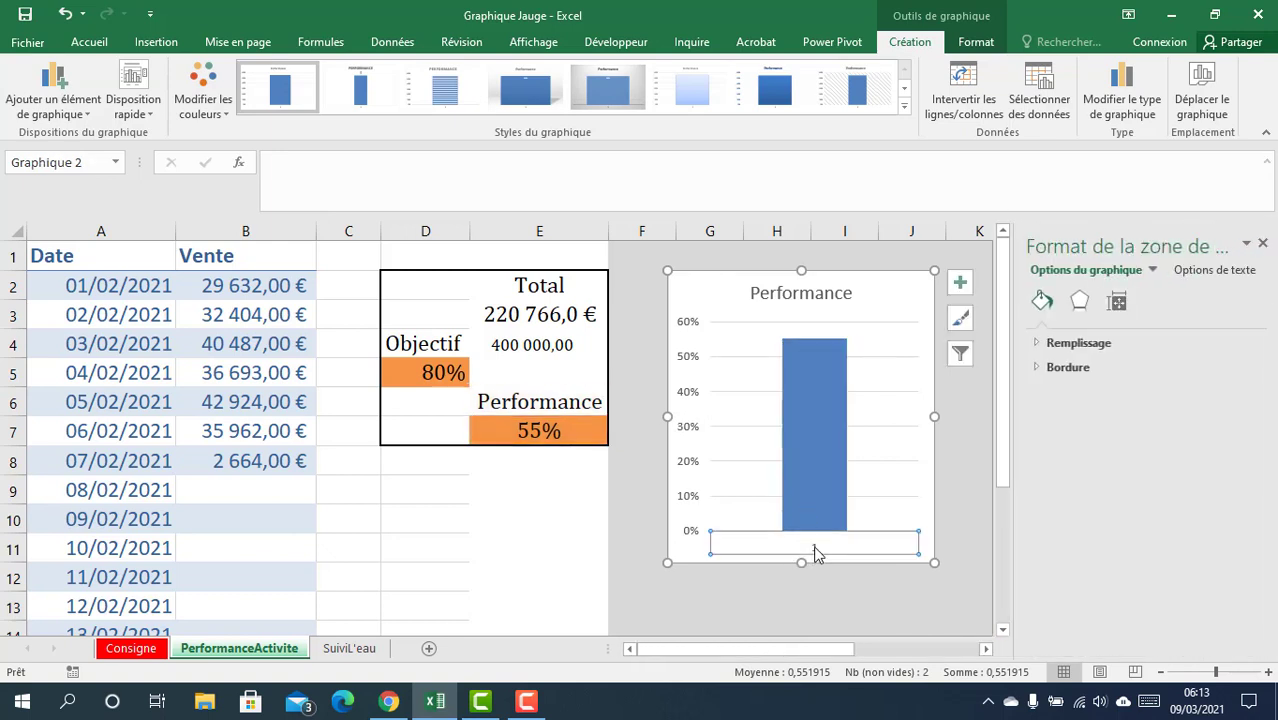
pyautogui.press('Delete')
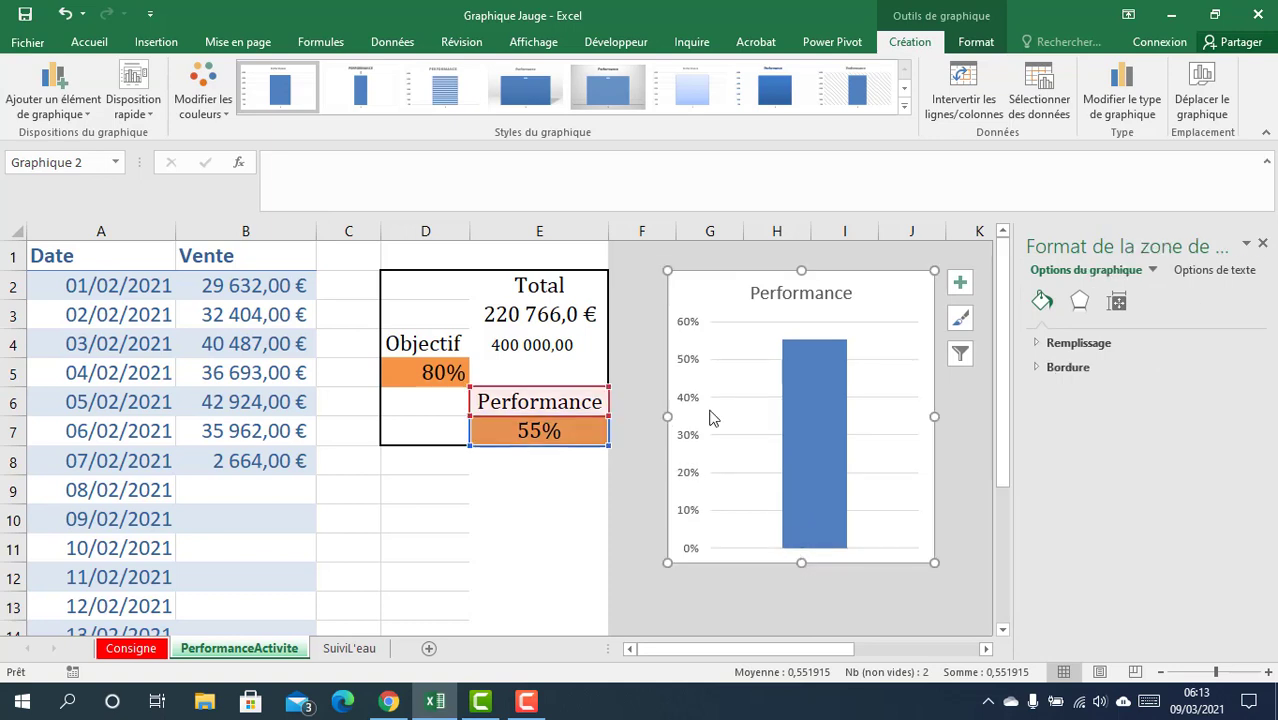
pyautogui.moveTo(670, 417); pyautogui.dragTo(693, 417)
pyautogui.moveTo(755, 277); pyautogui.dragTo(681, 274)
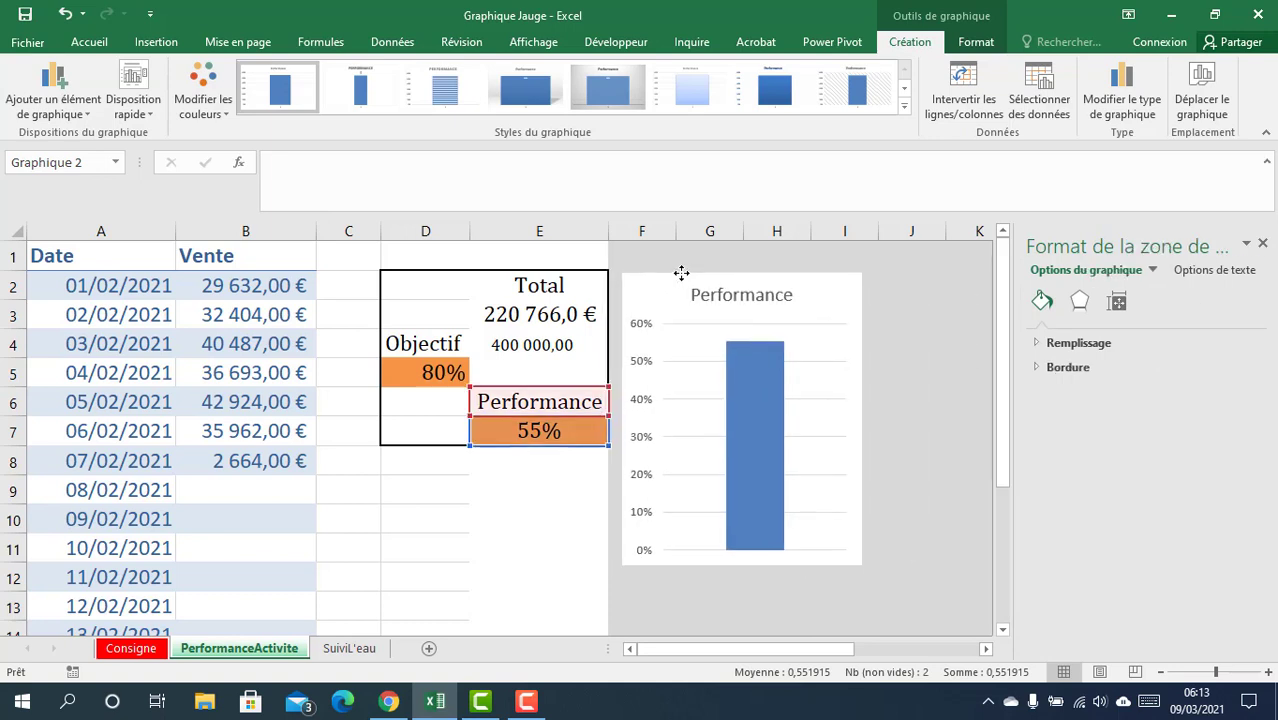
# Make the Performance chart title bold and enlarge the chart slightly.
pyautogui.click(712, 296)
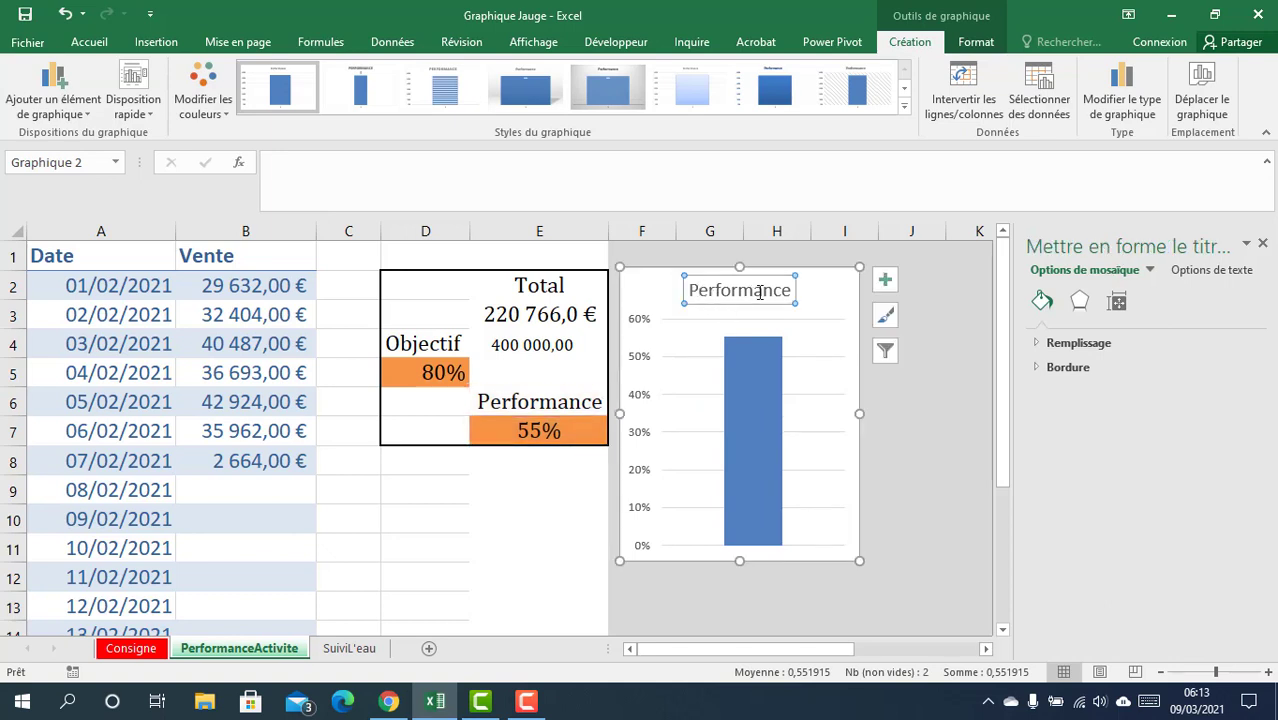
pyautogui.doubleClick(759, 292)
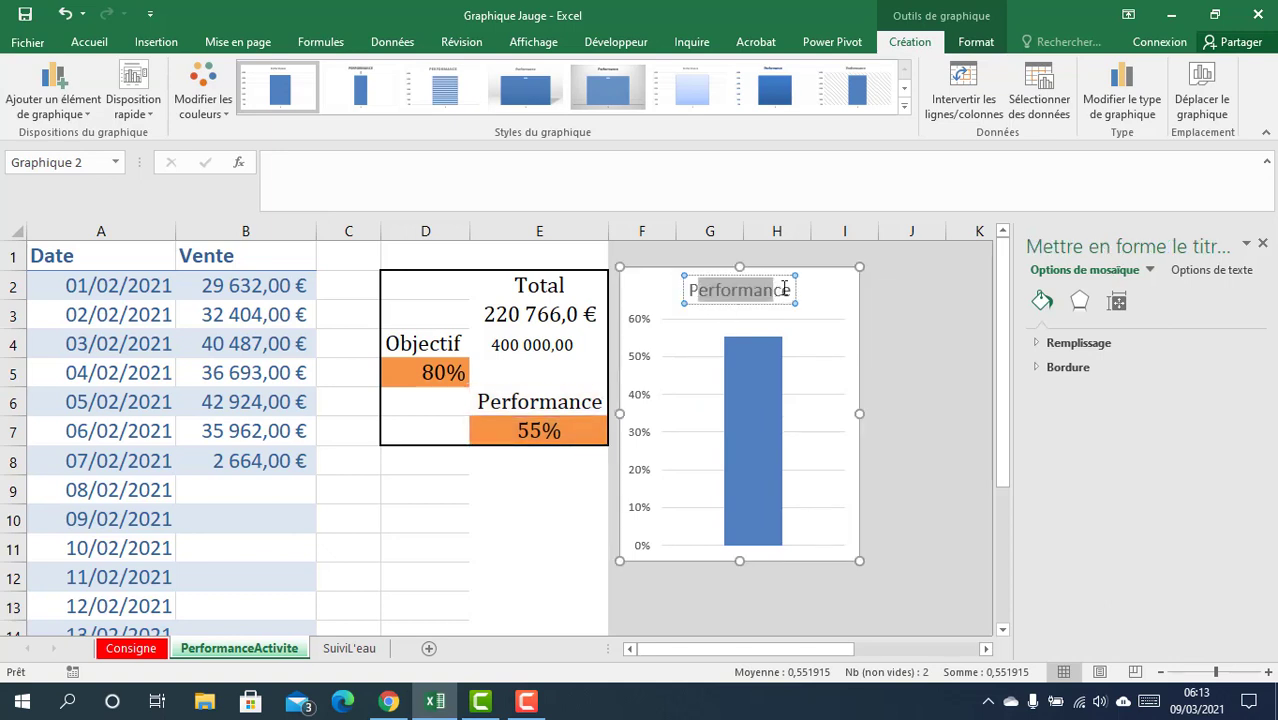
pyautogui.click(89, 42)
pyautogui.click(104, 103)
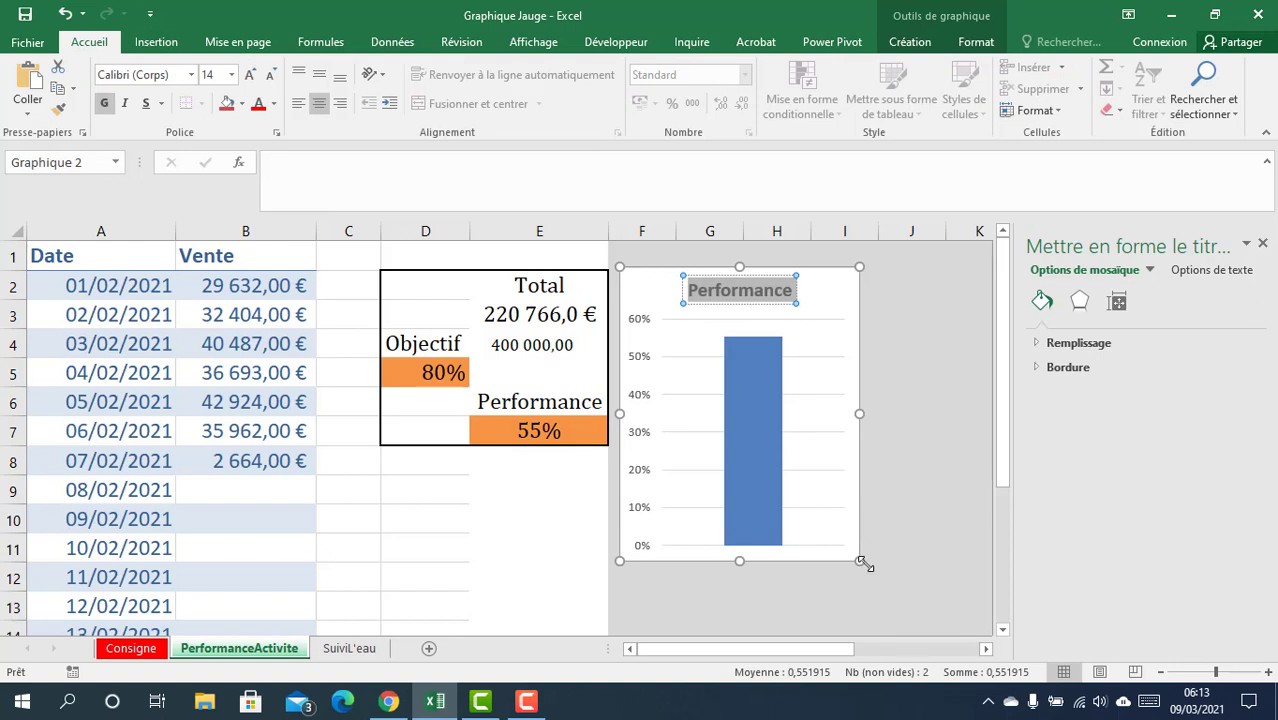
pyautogui.moveTo(857, 563); pyautogui.dragTo(870, 569)
pyautogui.click(752, 563)
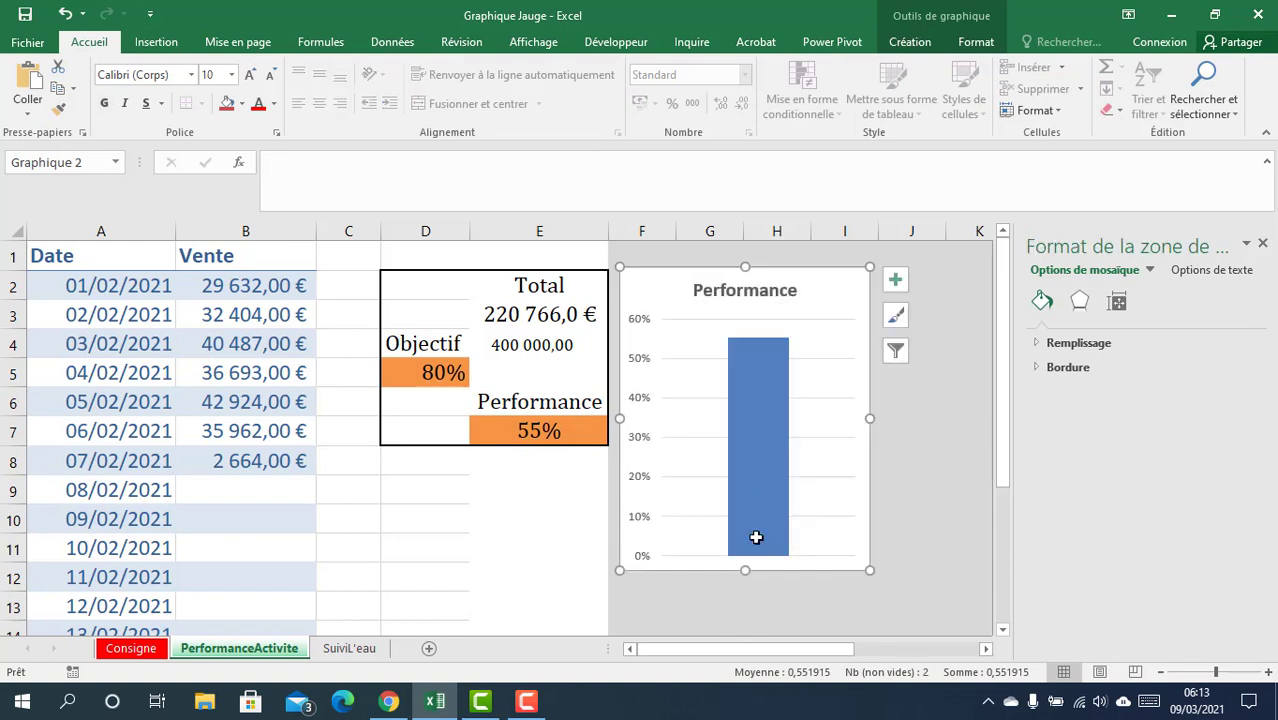
# Set the maximum bound of the chart's vertical axis to 1.
pyautogui.click(644, 360)
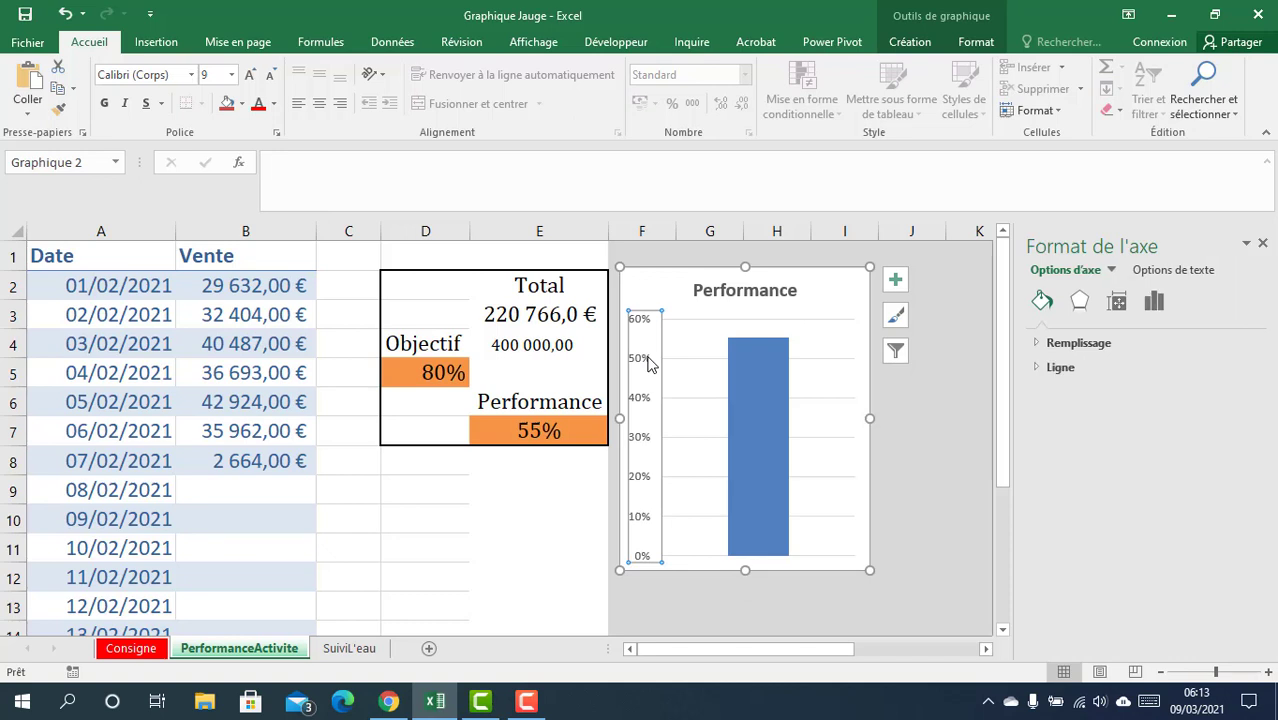
pyautogui.rightClick(648, 363)
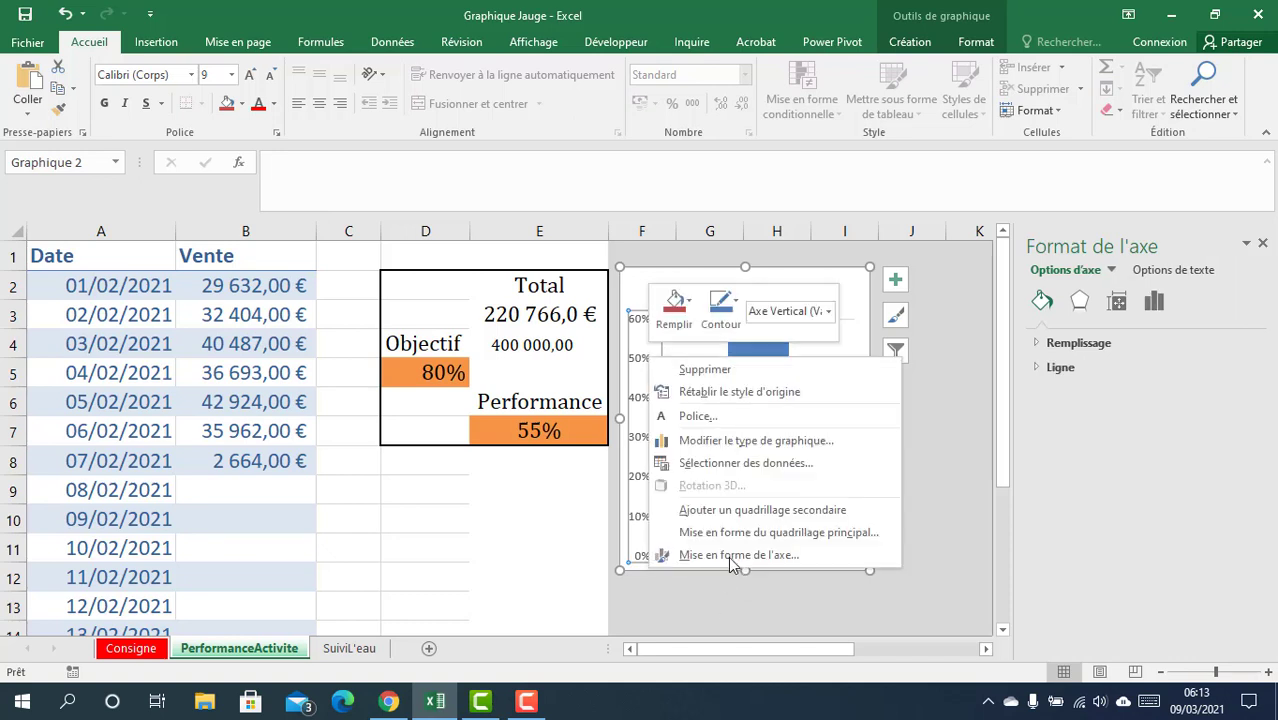
pyautogui.click(733, 555)
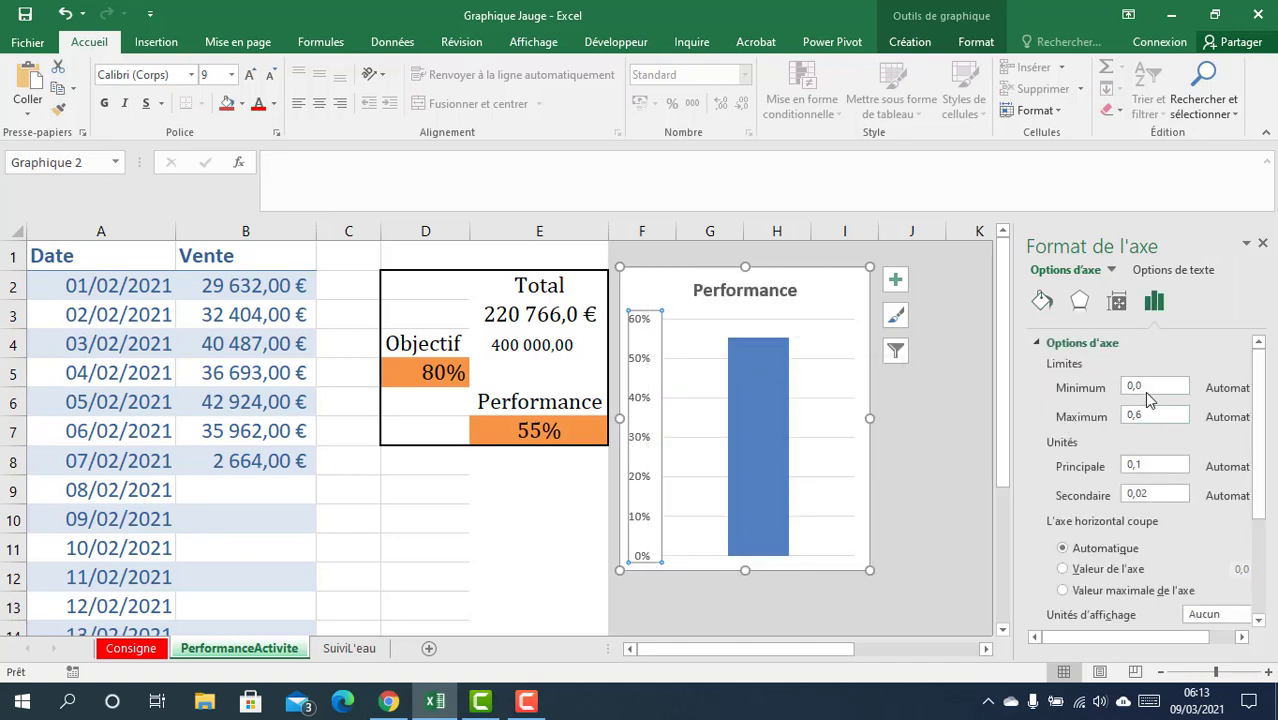
pyautogui.moveTo(1142, 418); pyautogui.dragTo(1118, 420)
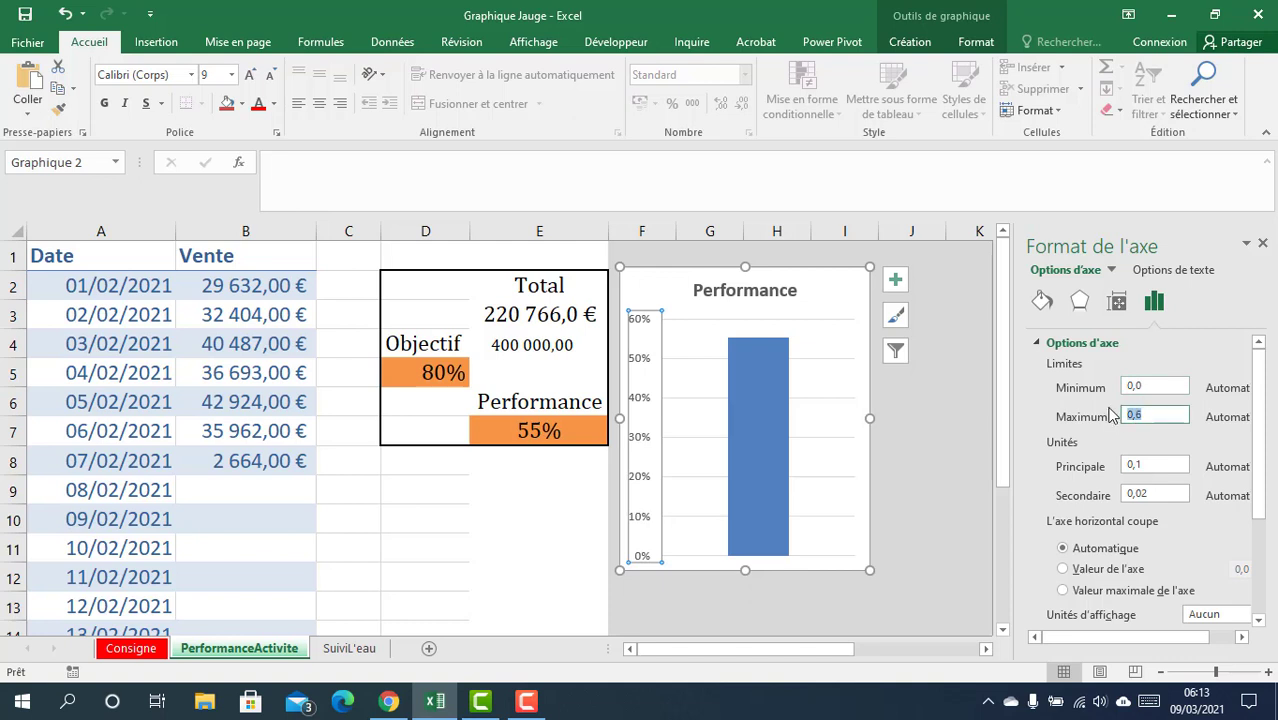
pyautogui.write('1')
pyautogui.press('Return')
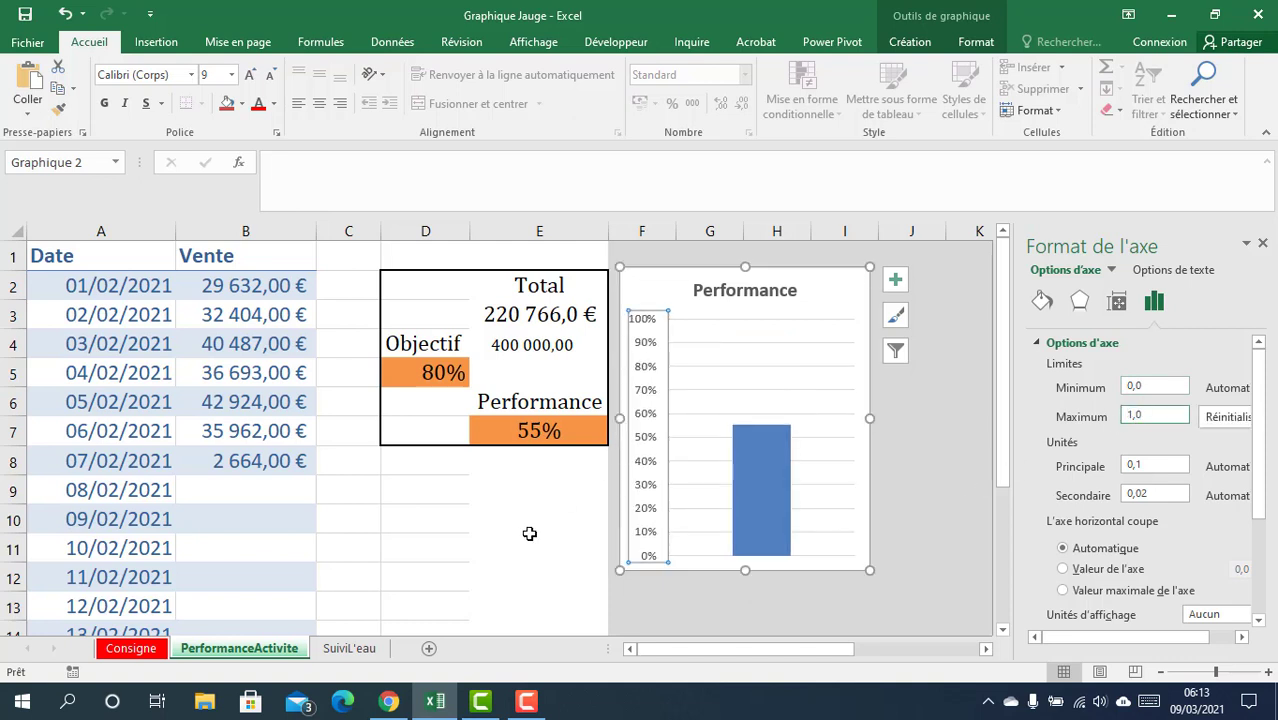
pyautogui.click(528, 534)
# Set the gap width of the Performance data series to 45% to widen the column.
pyautogui.click(765, 467)
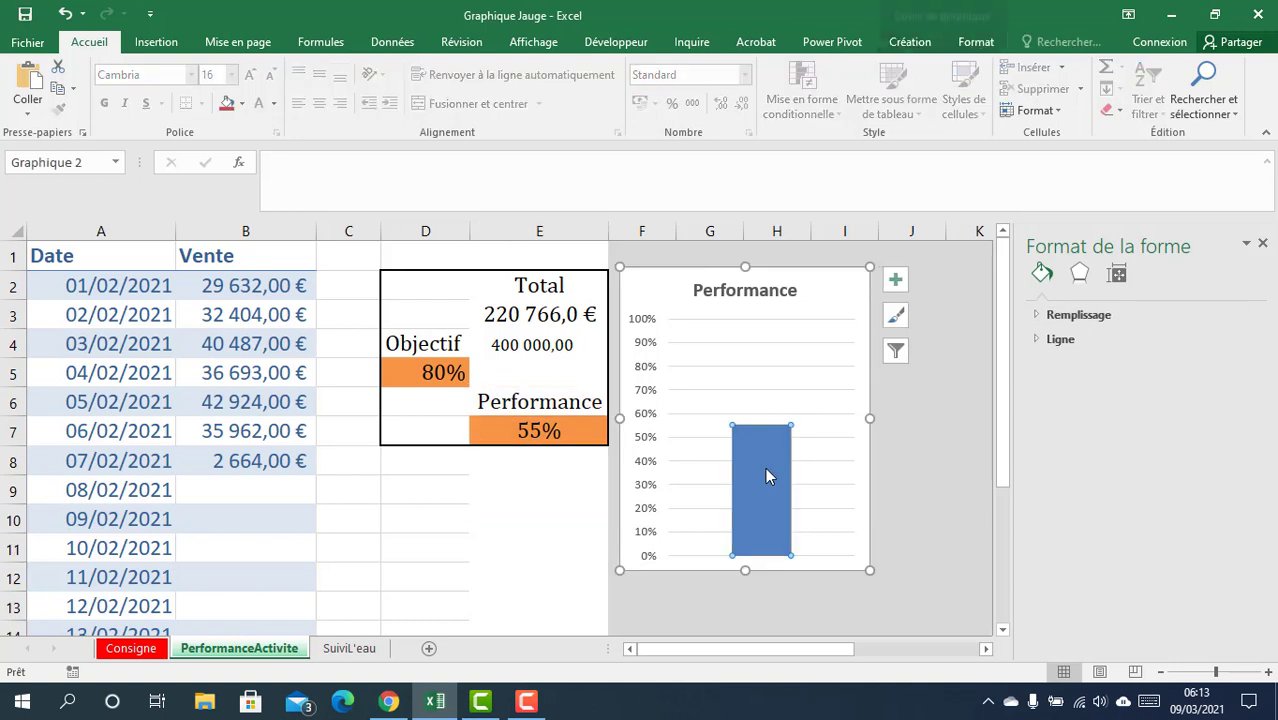
pyautogui.rightClick(765, 467)
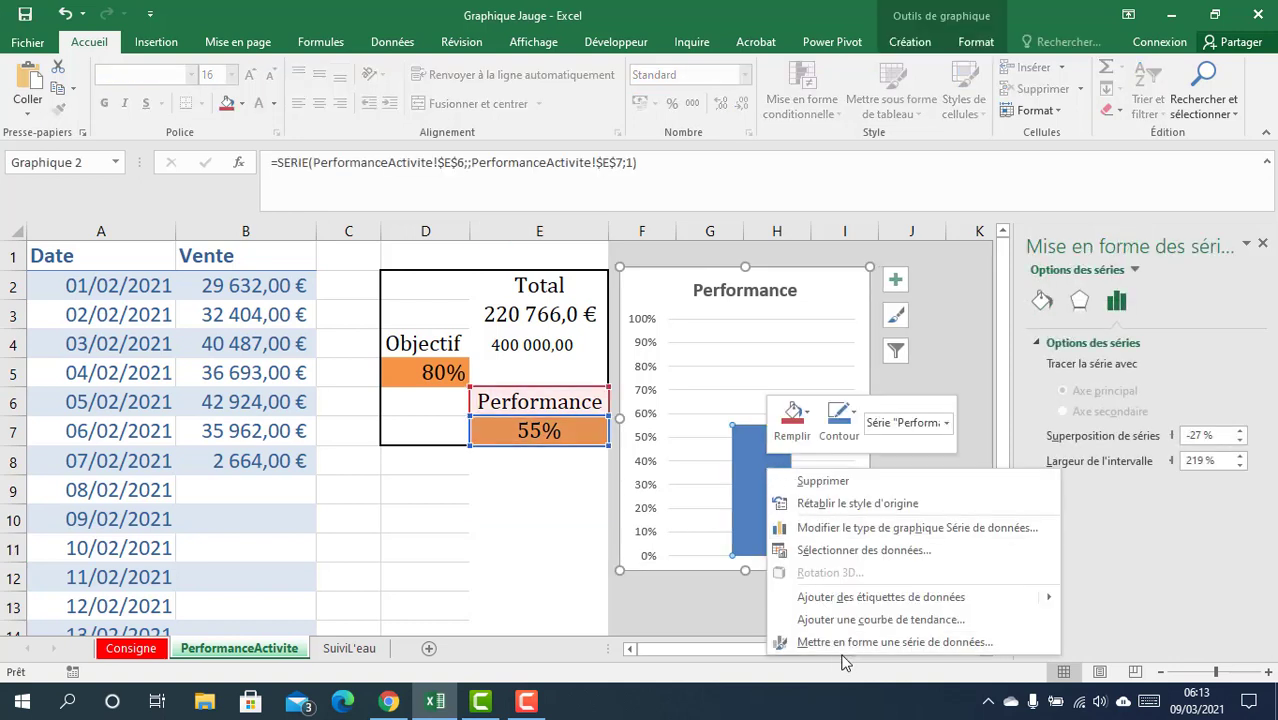
pyautogui.press('Escape')
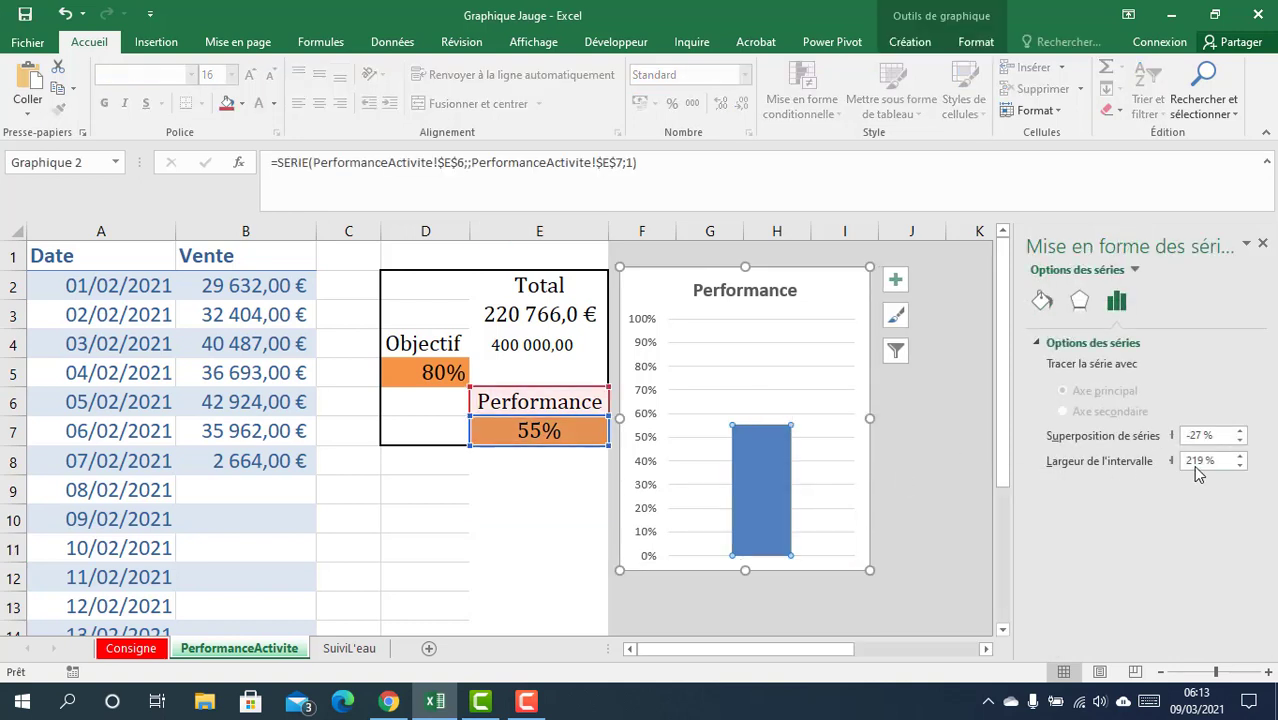
pyautogui.hotkey('shift', 'Home')
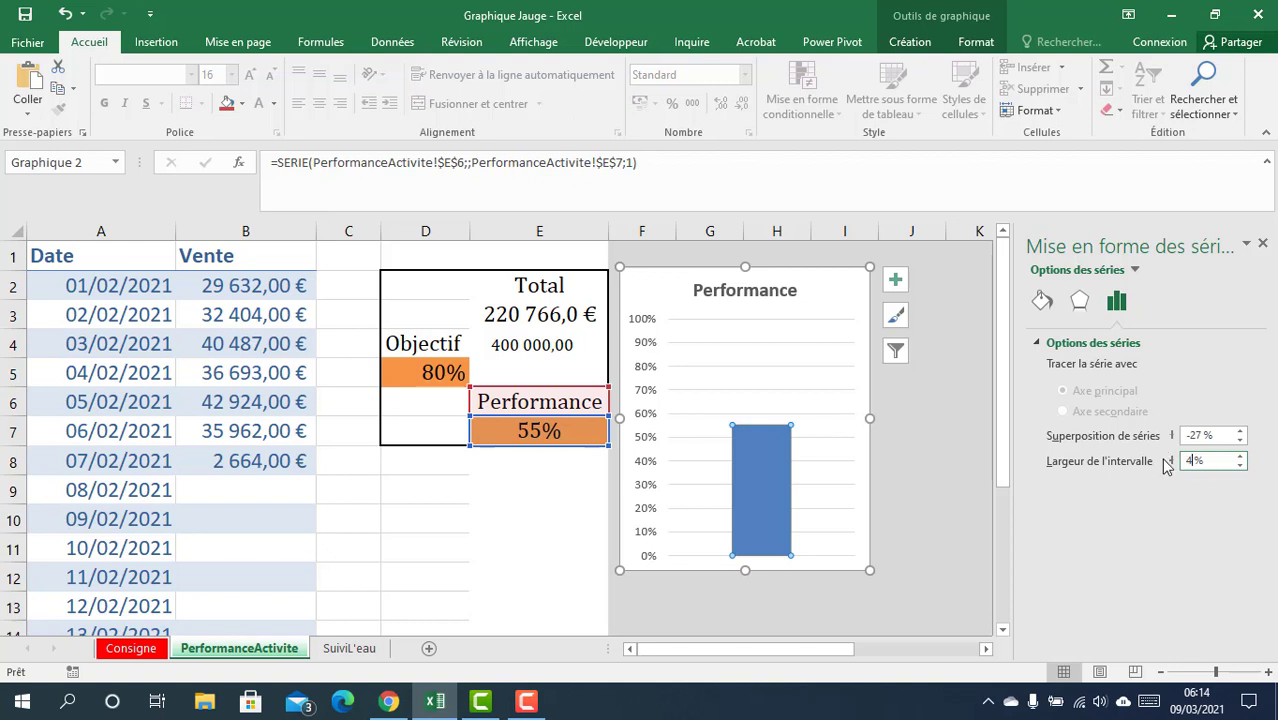
pyautogui.write('45')
pyautogui.click(822, 603)
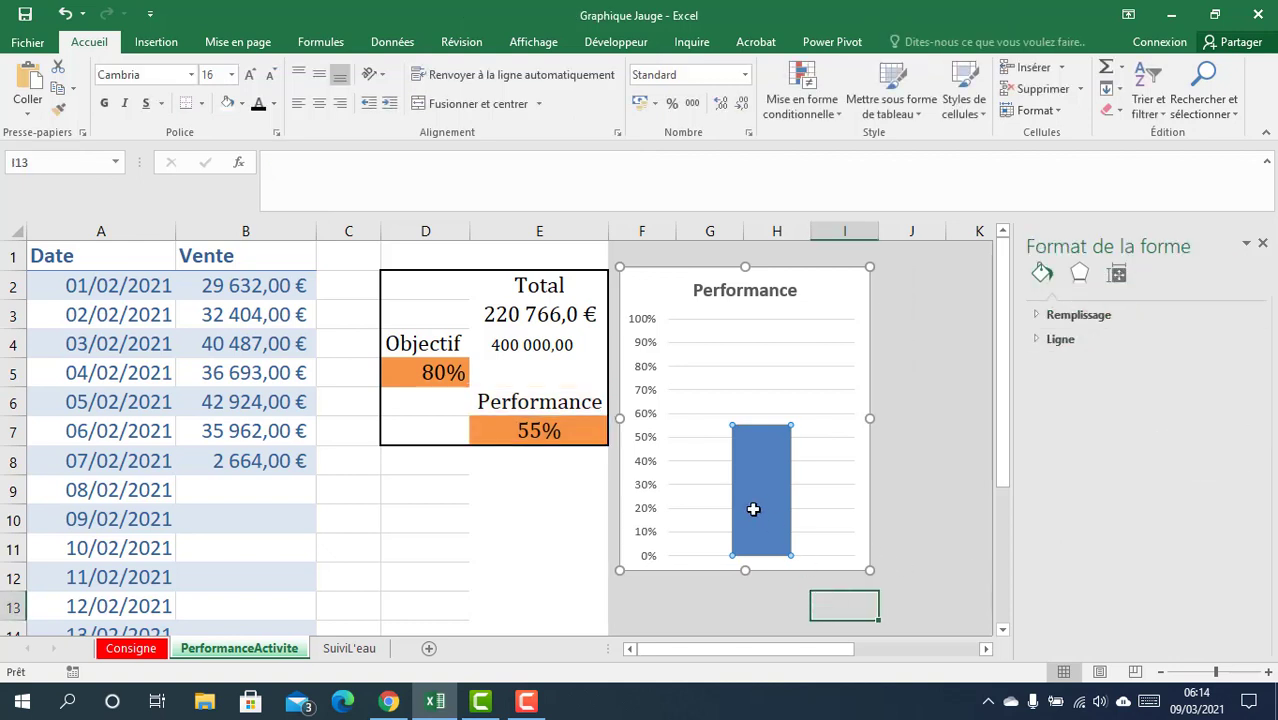
pyautogui.click(796, 529)
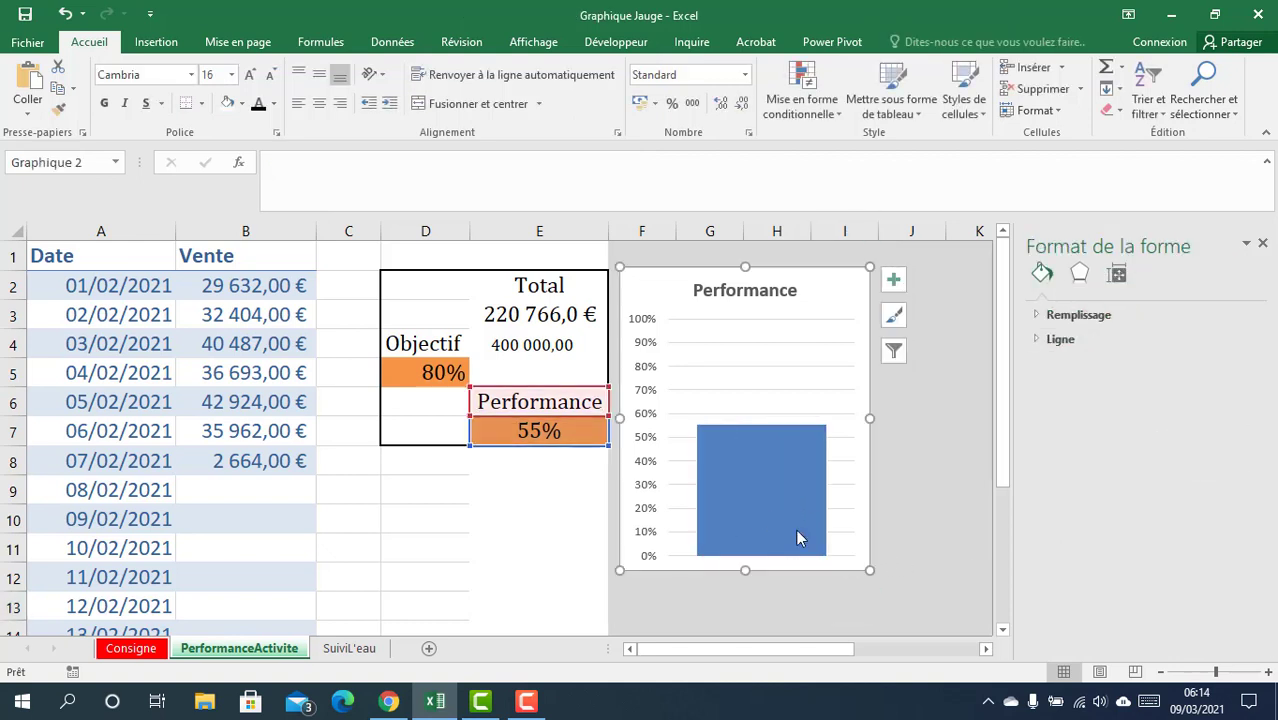
pyautogui.click(797, 511)
# Try a solid light red fill for the chart's plot area.
pyautogui.rightClick(730, 320)
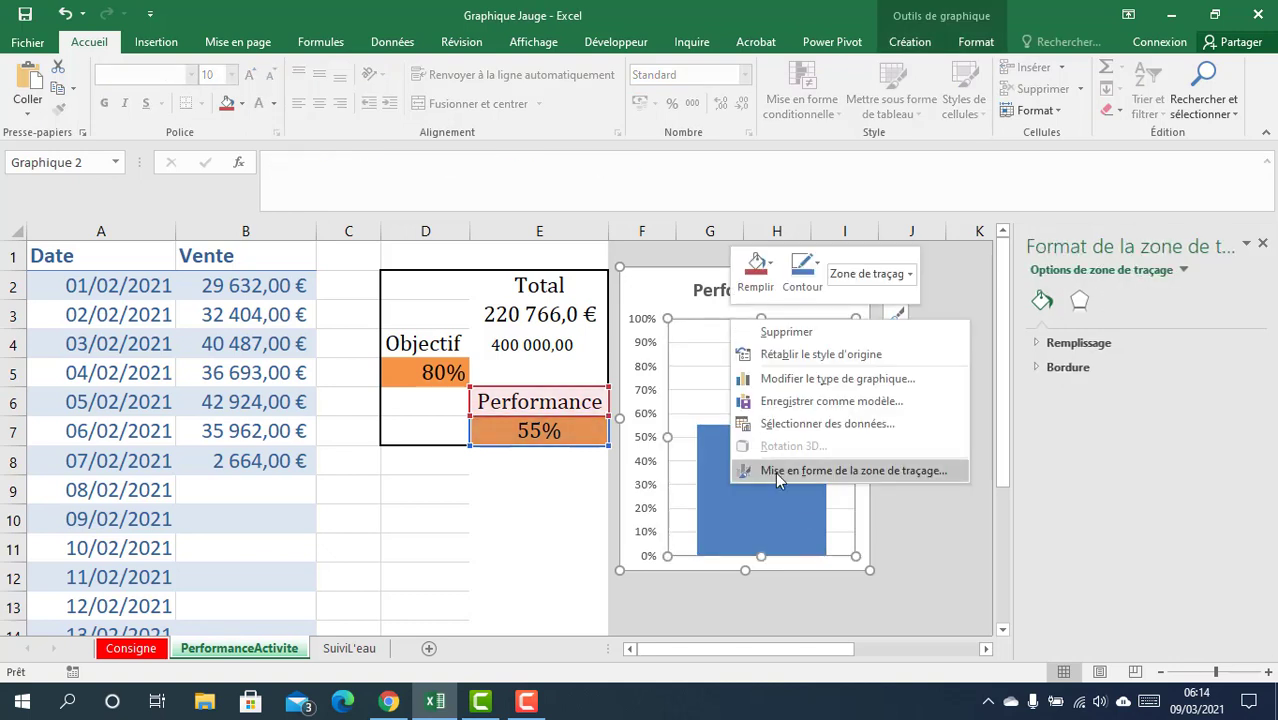
pyautogui.click(775, 471)
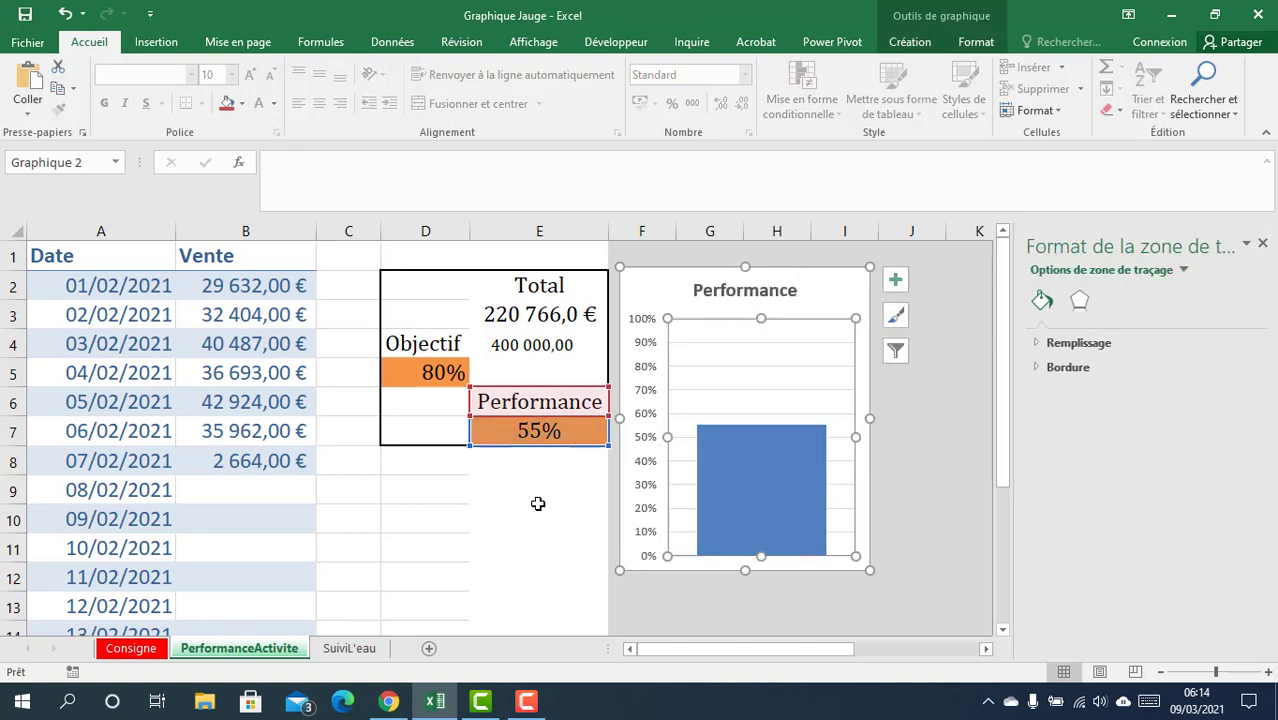
pyautogui.click(1075, 345)
pyautogui.click(1239, 509)
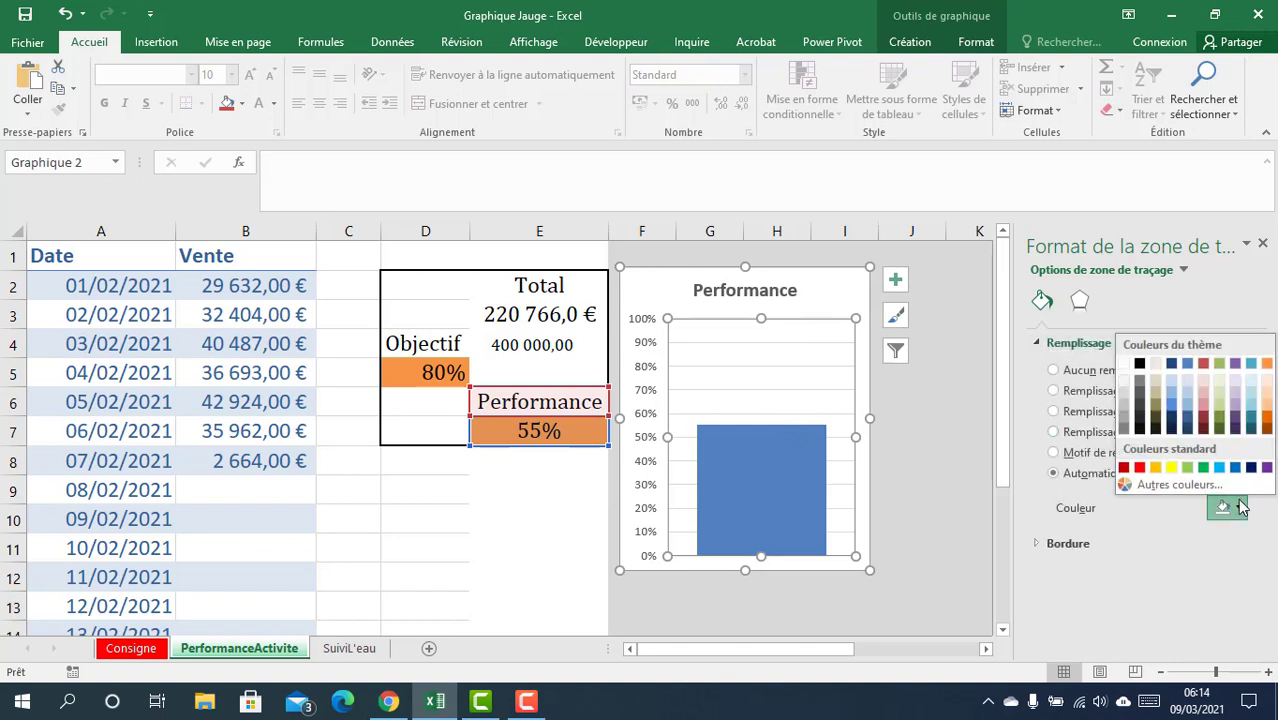
pyautogui.click(1204, 390)
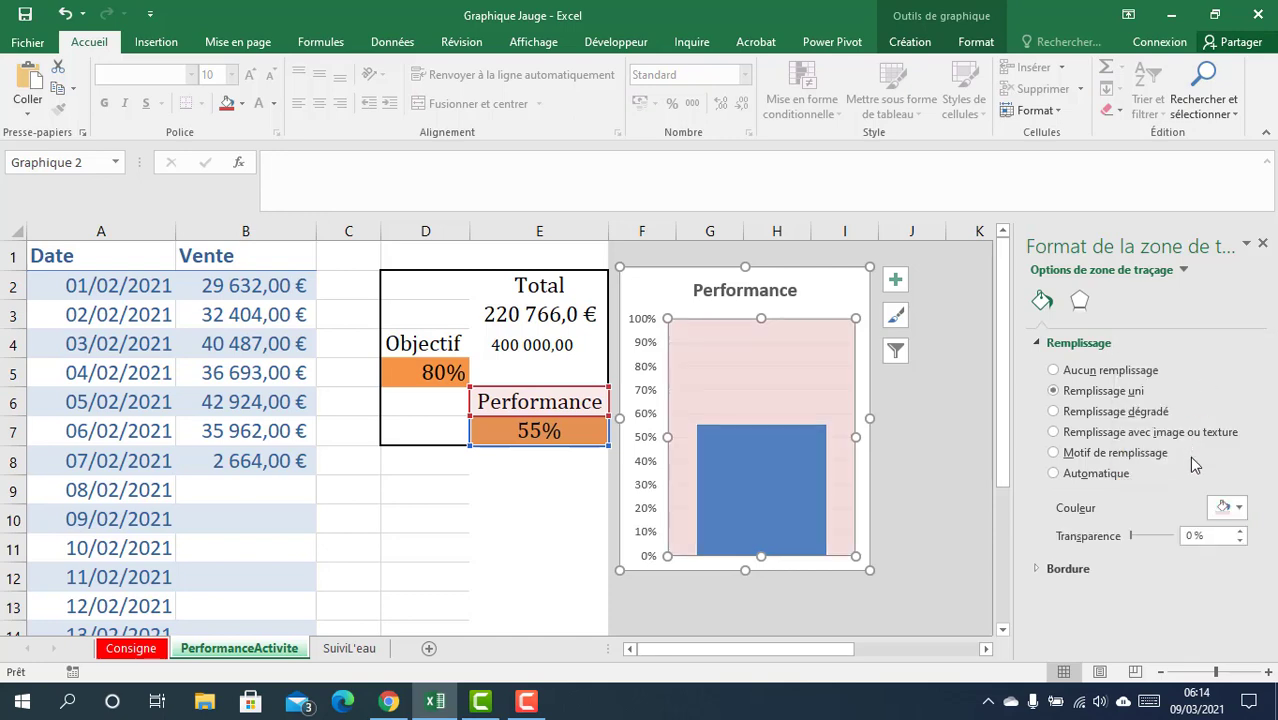
pyautogui.click(1235, 508)
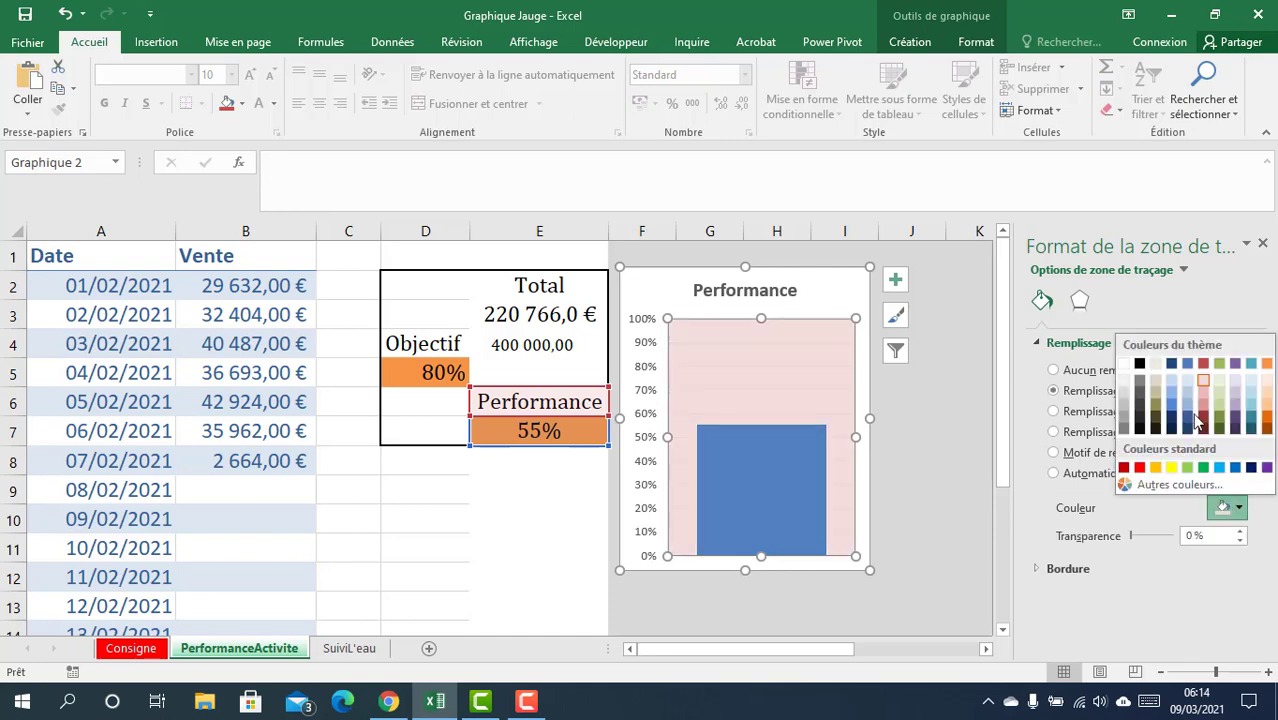
pyautogui.press('Escape')
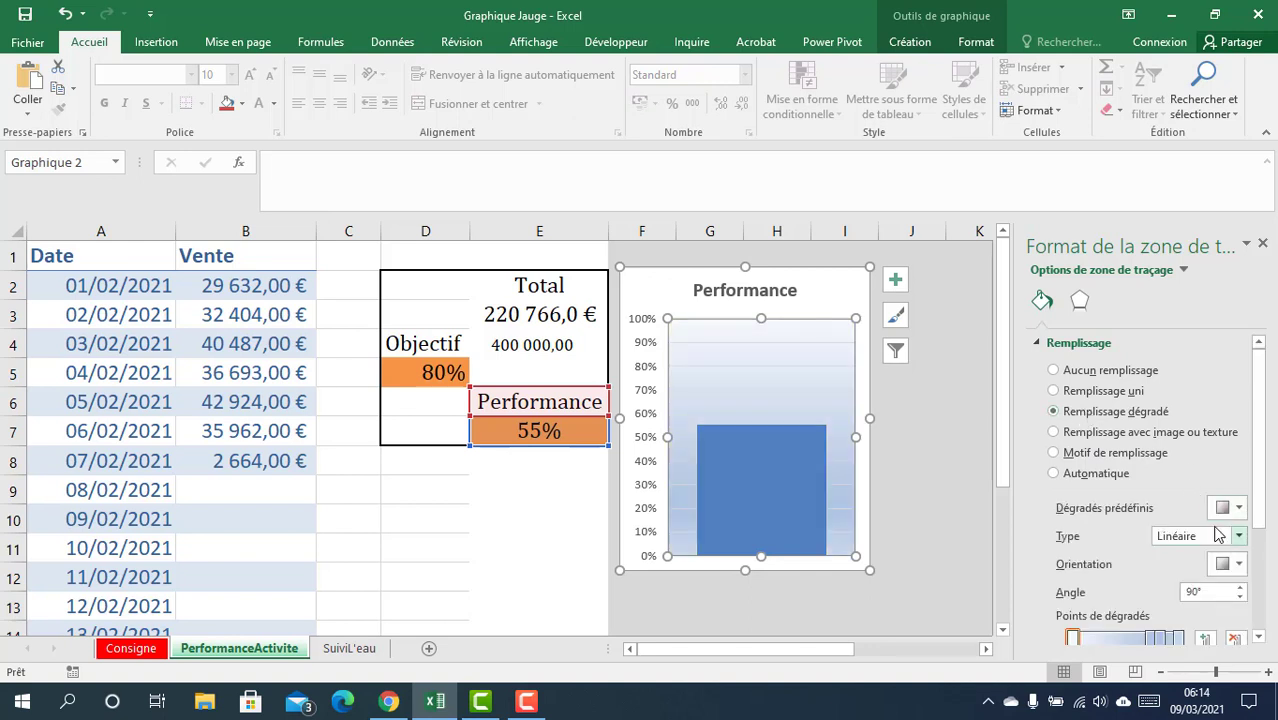
# Fill the plot area with a light green preset linear gradient.
pyautogui.click(1236, 508)
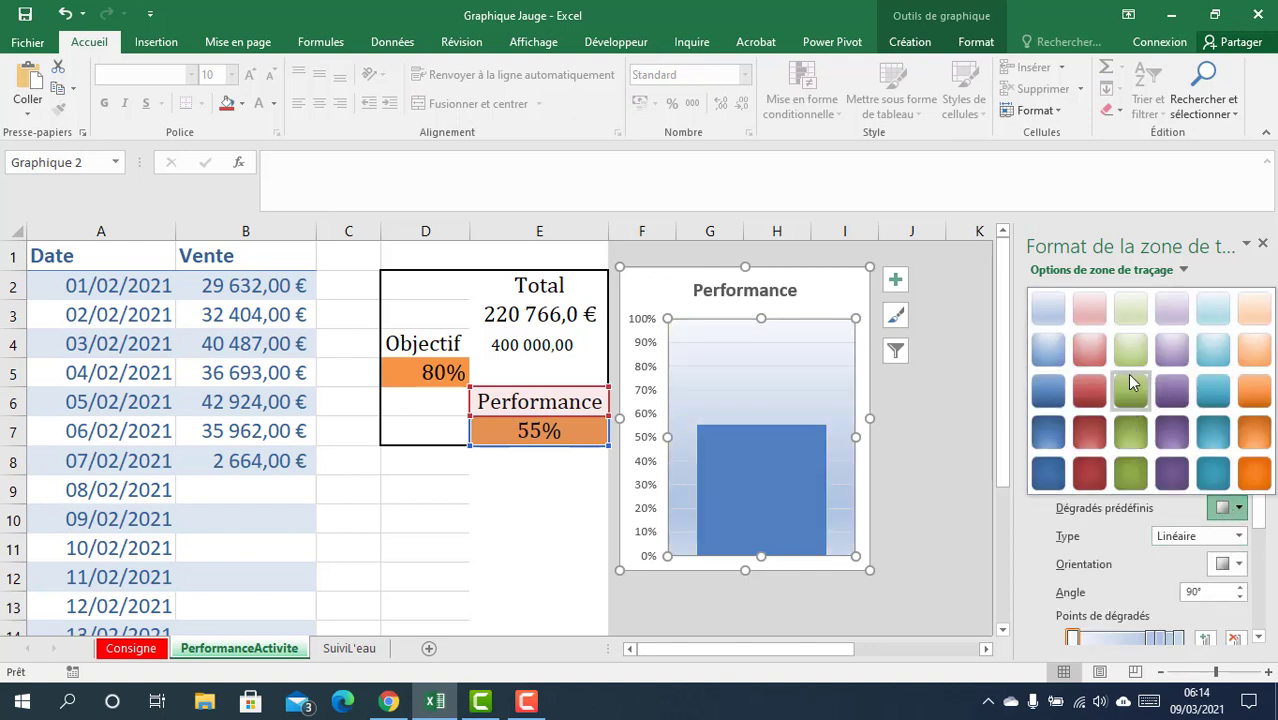
pyautogui.click(1070, 500)
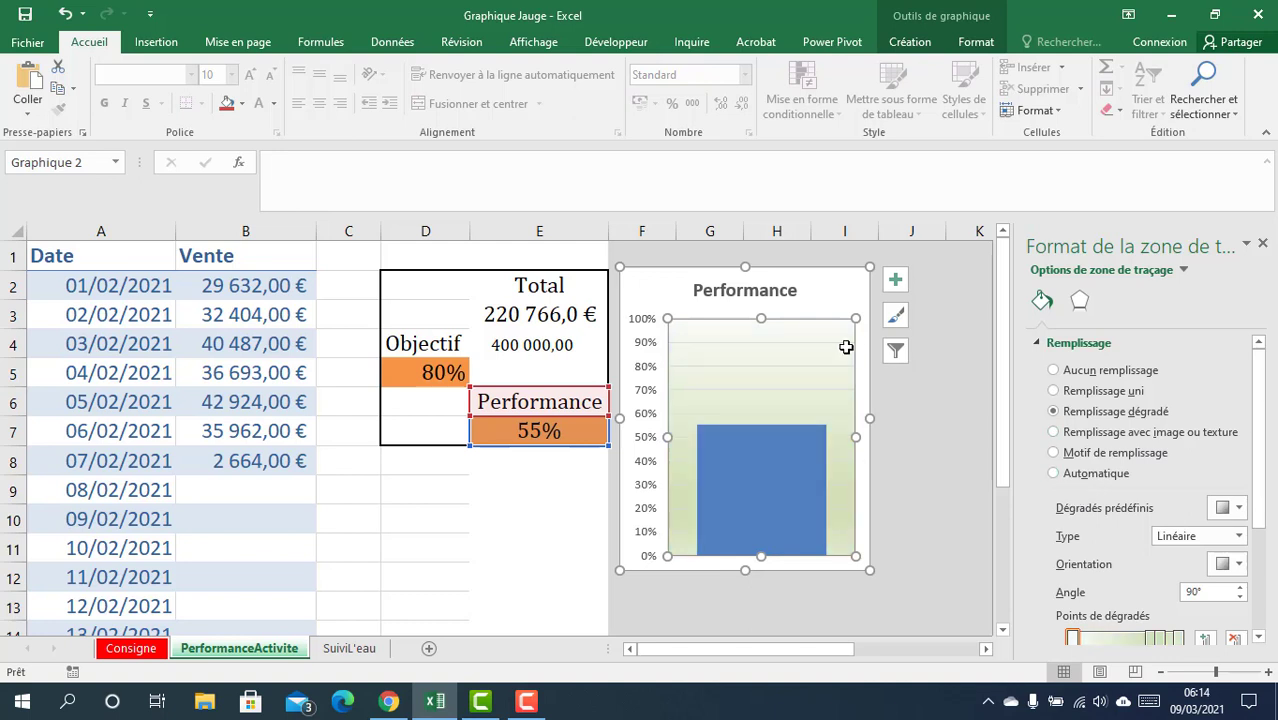
pyautogui.click(789, 449)
pyautogui.click(775, 316)
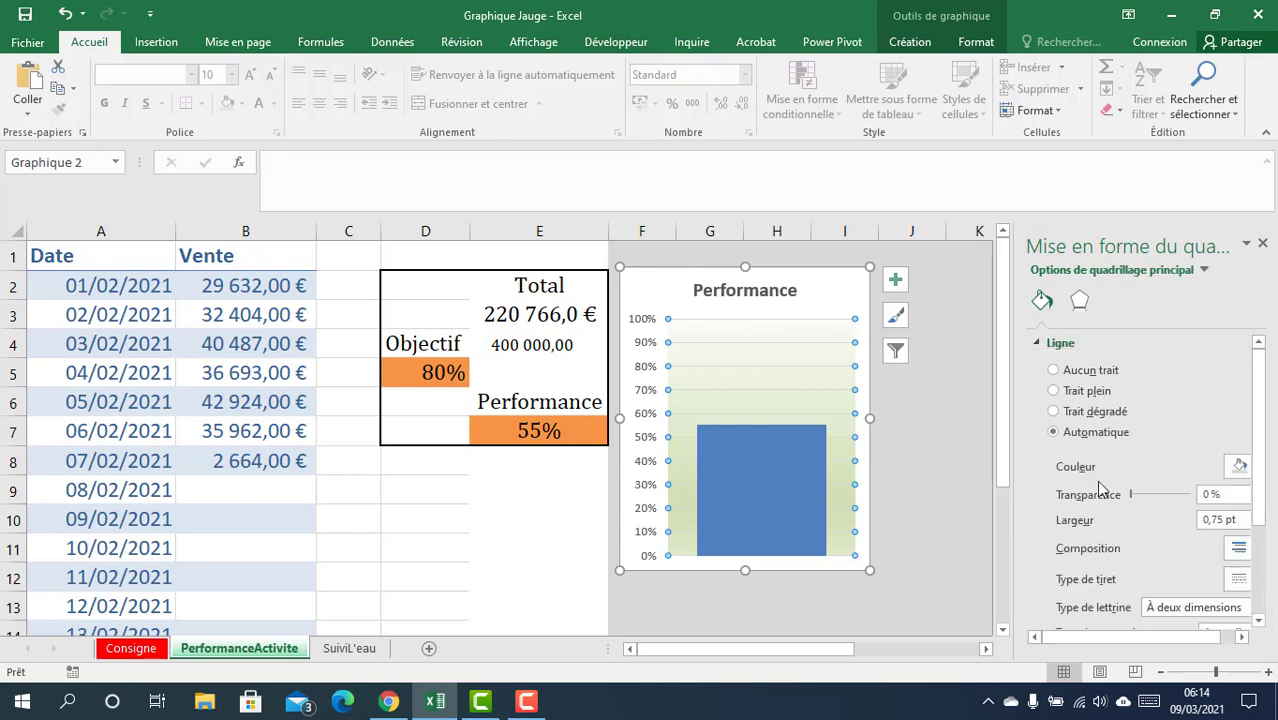
pyautogui.scroll(-3, 1195, 530)
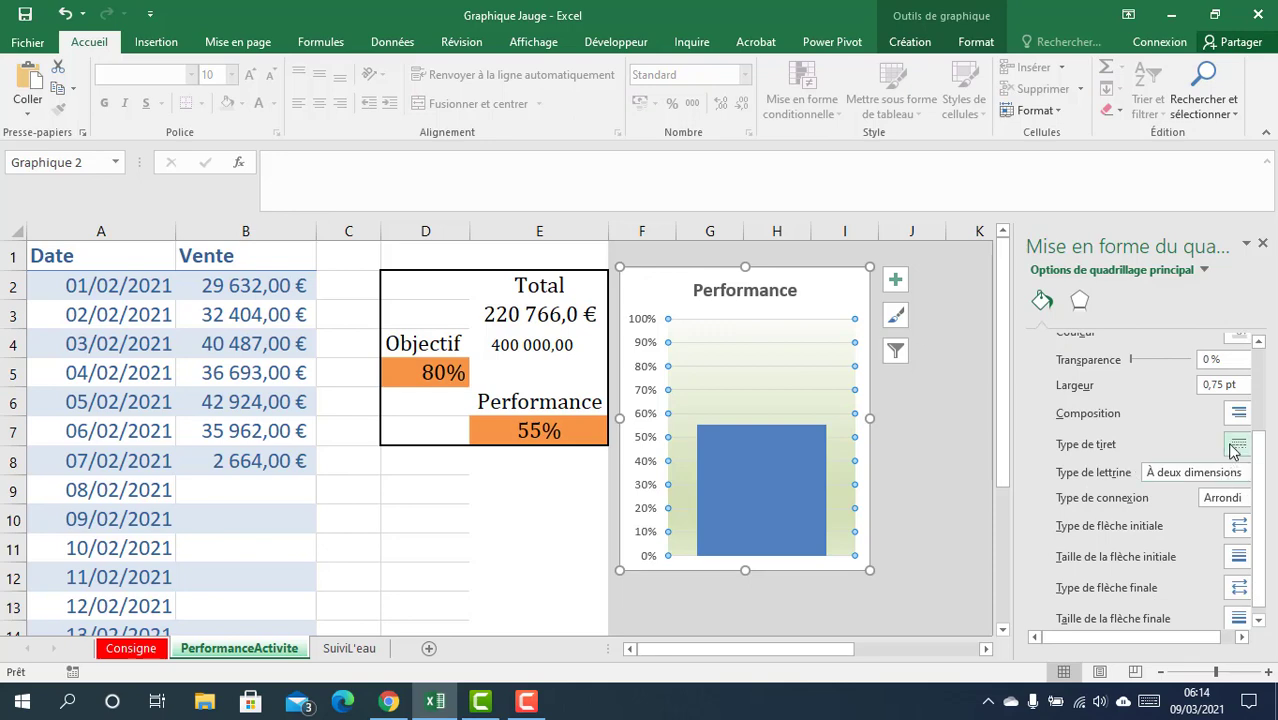
pyautogui.scroll(-1, 1182, 506)
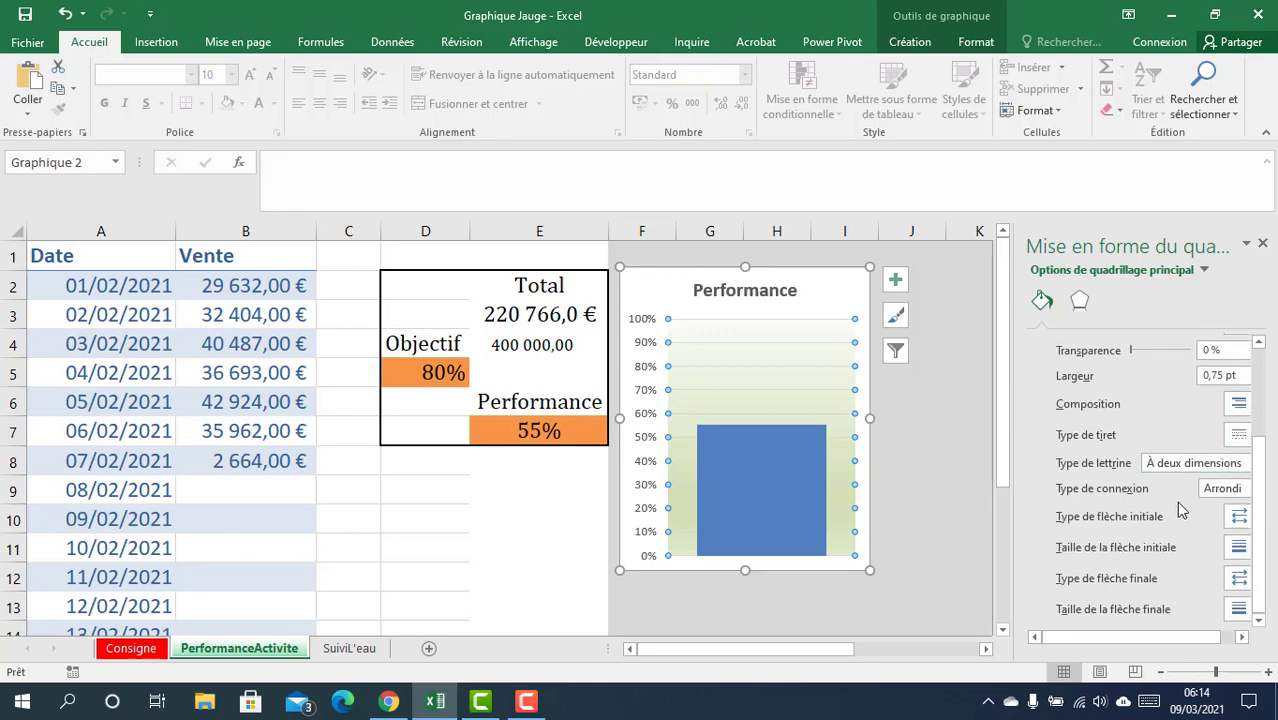
pyautogui.scroll(3, 1180, 510)
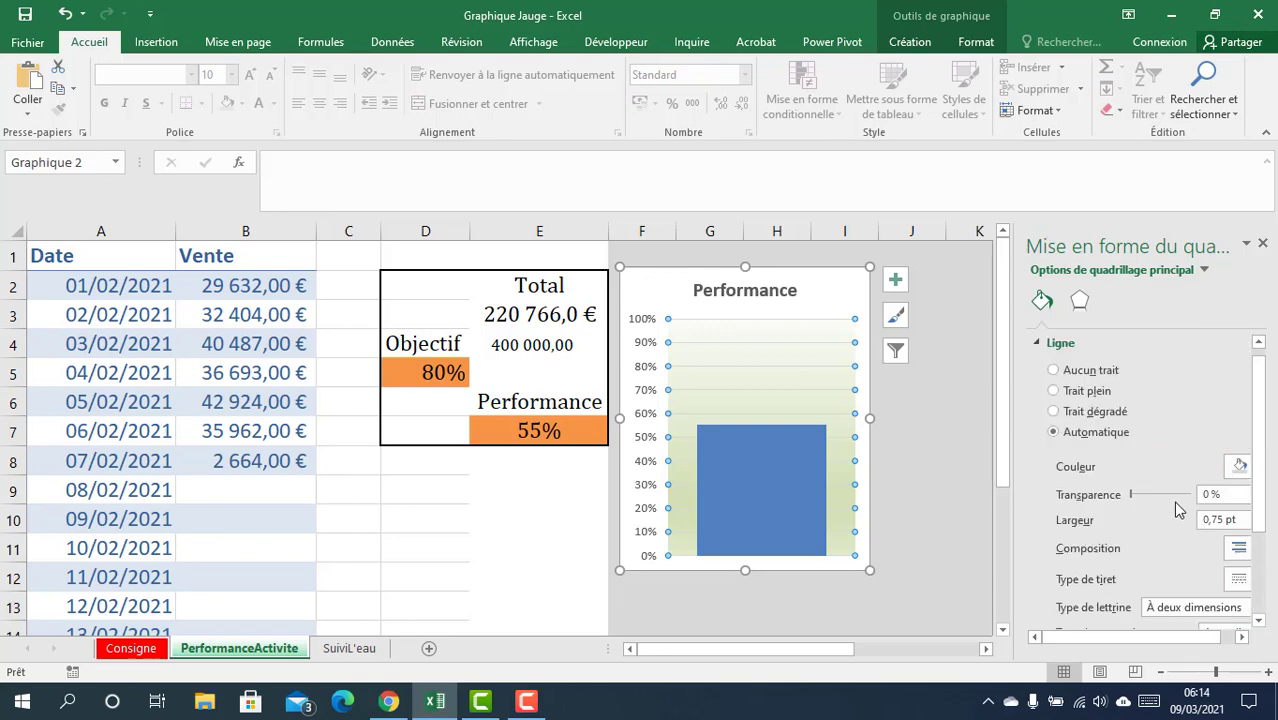
# Try red for the first gradient stop of the plot area's fill, and undo it.
pyautogui.rightClick(756, 323)
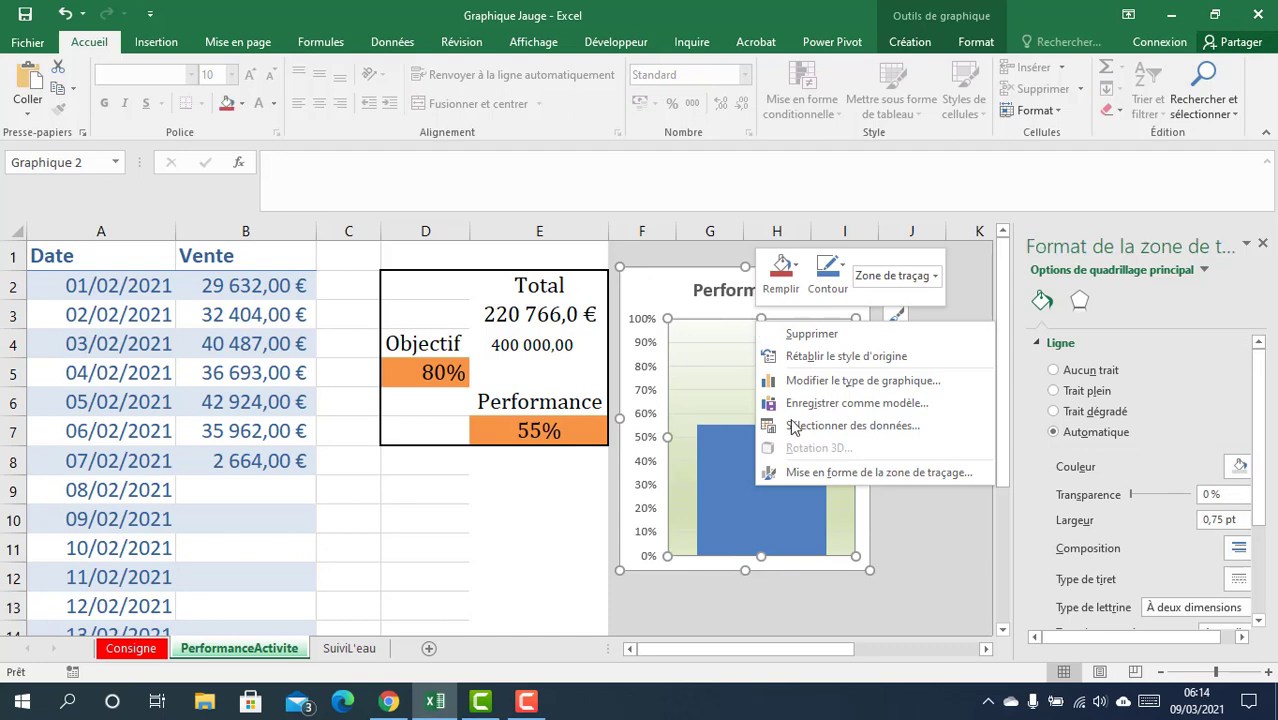
pyautogui.click(840, 472)
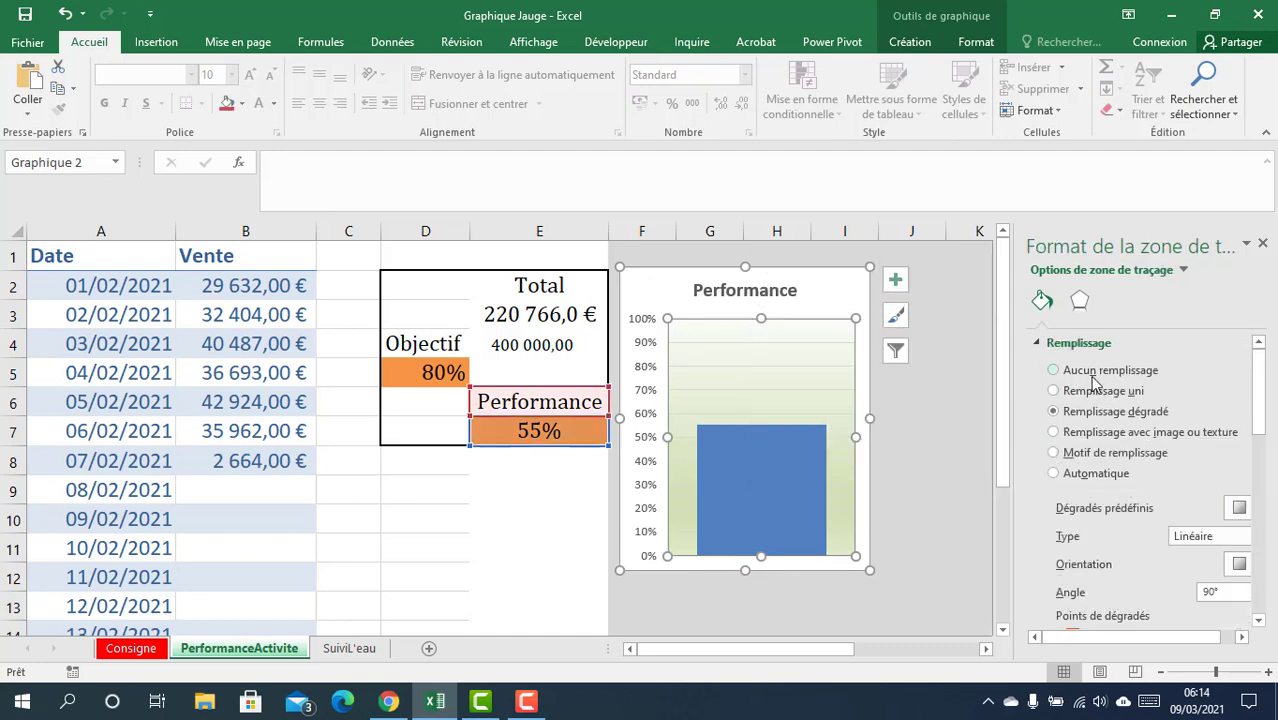
pyautogui.scroll(-3, 1110, 515)
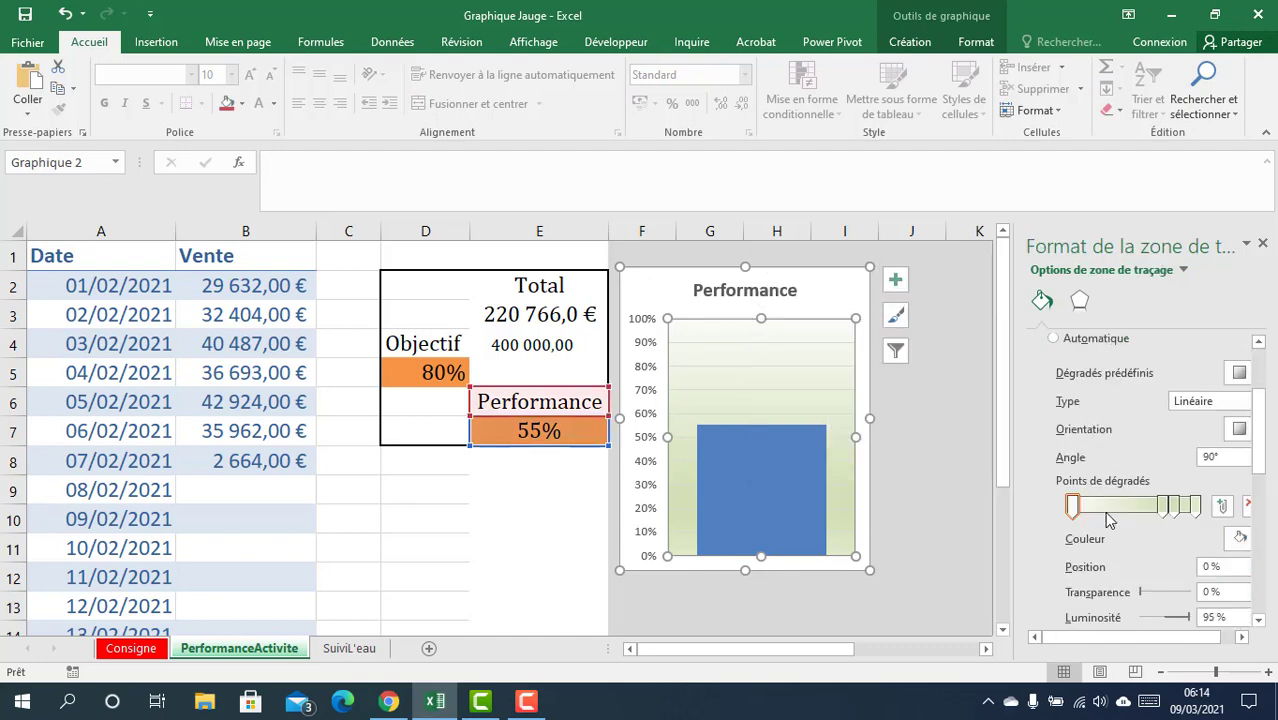
pyautogui.click(1234, 545)
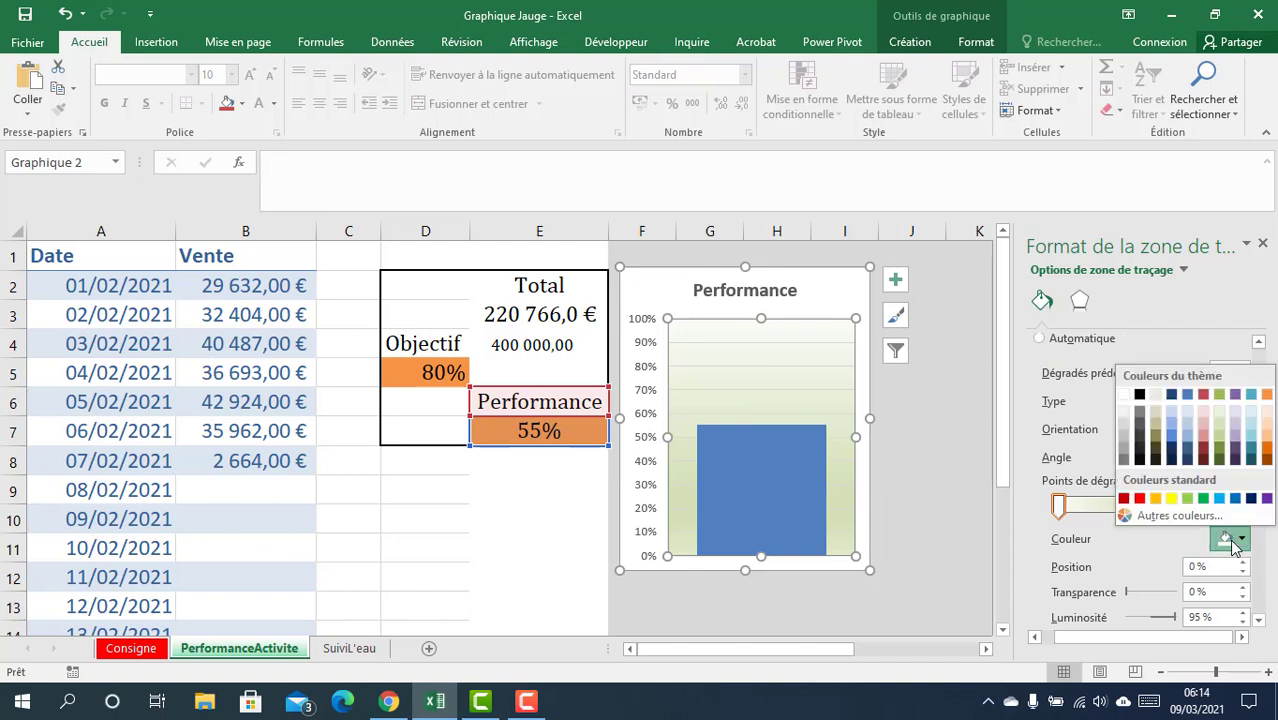
pyautogui.click(1139, 498)
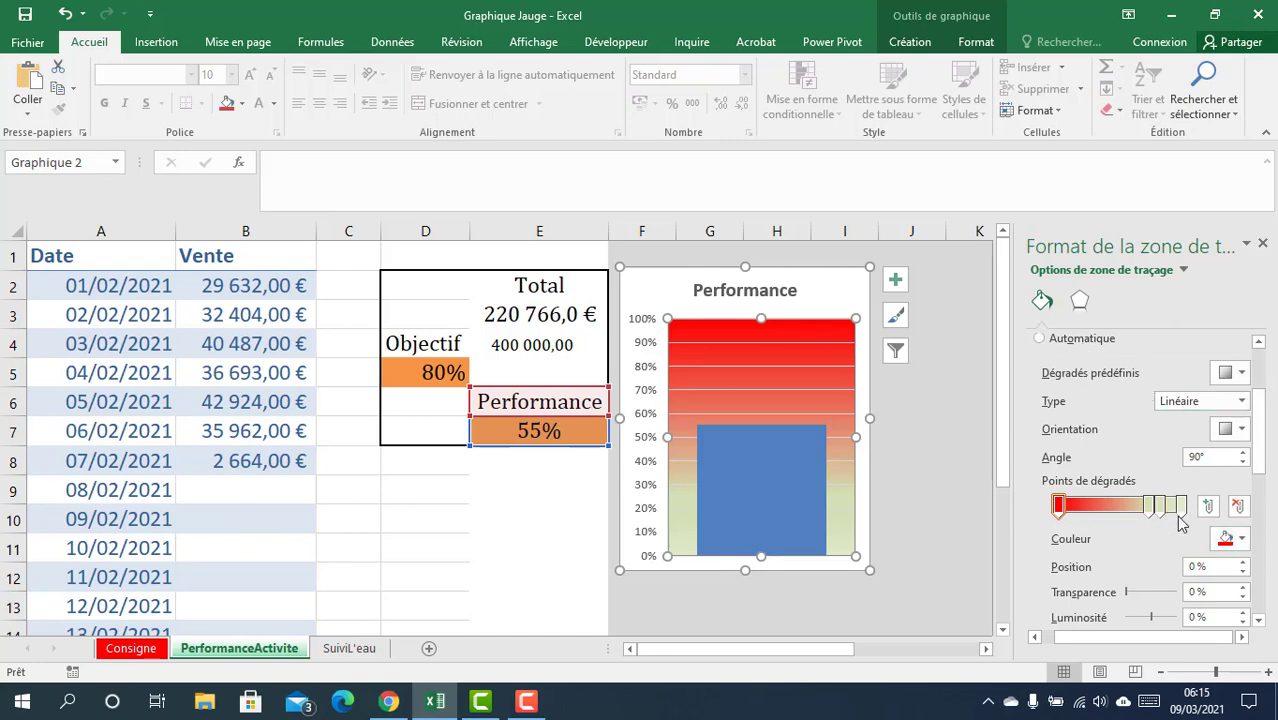
pyautogui.hotkey('ctrl', 'z')
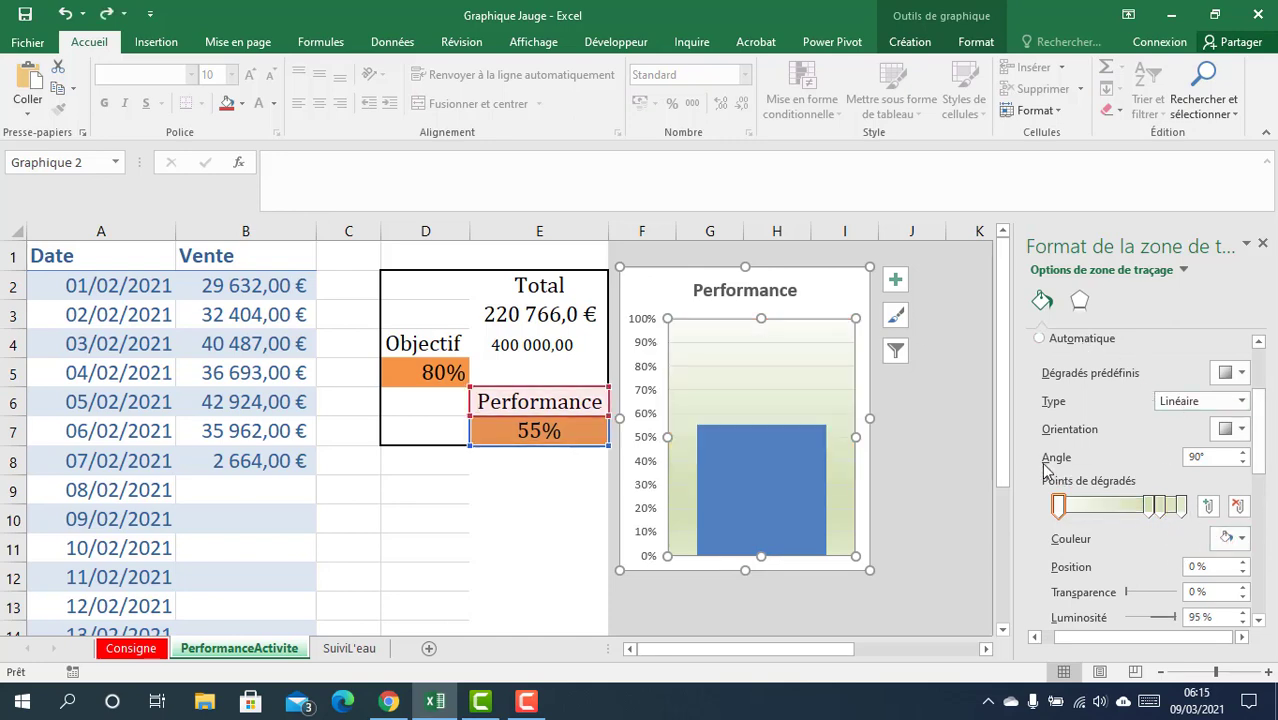
# Give the plot area a solid red border line with 5% transparency.
pyautogui.scroll(-5, 1173, 540)
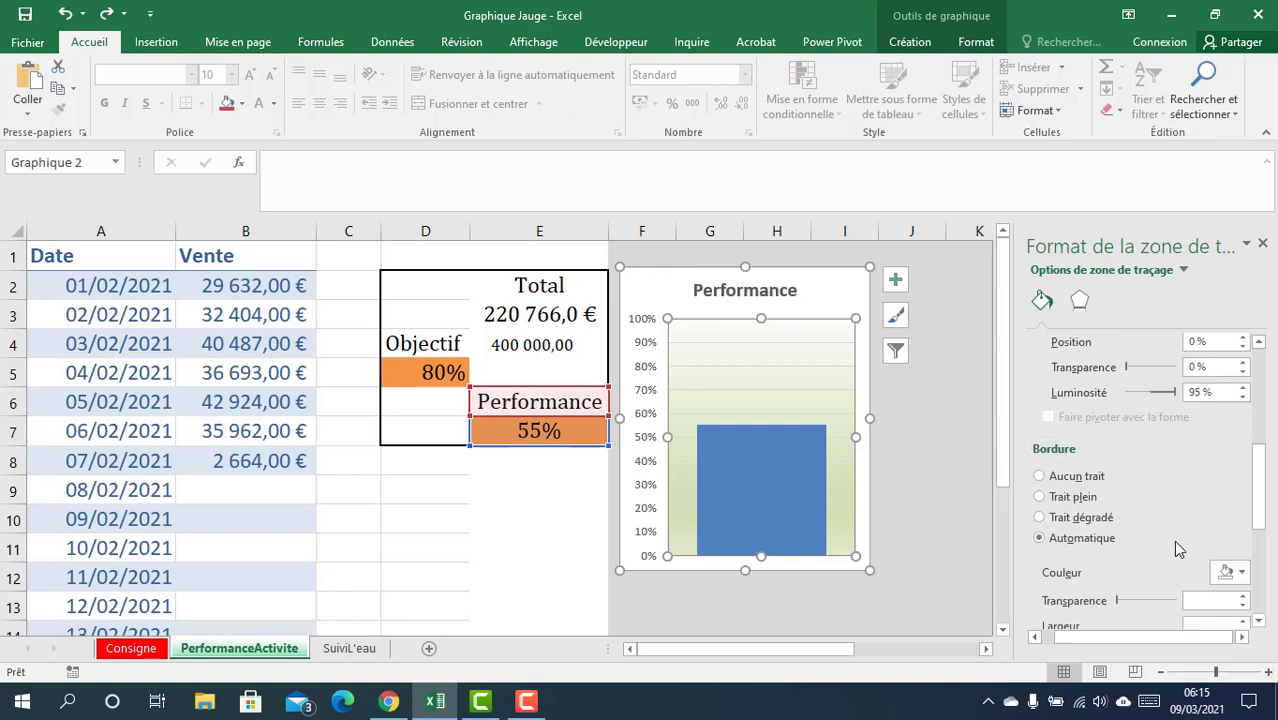
pyautogui.click(1055, 503)
pyautogui.click(1230, 572)
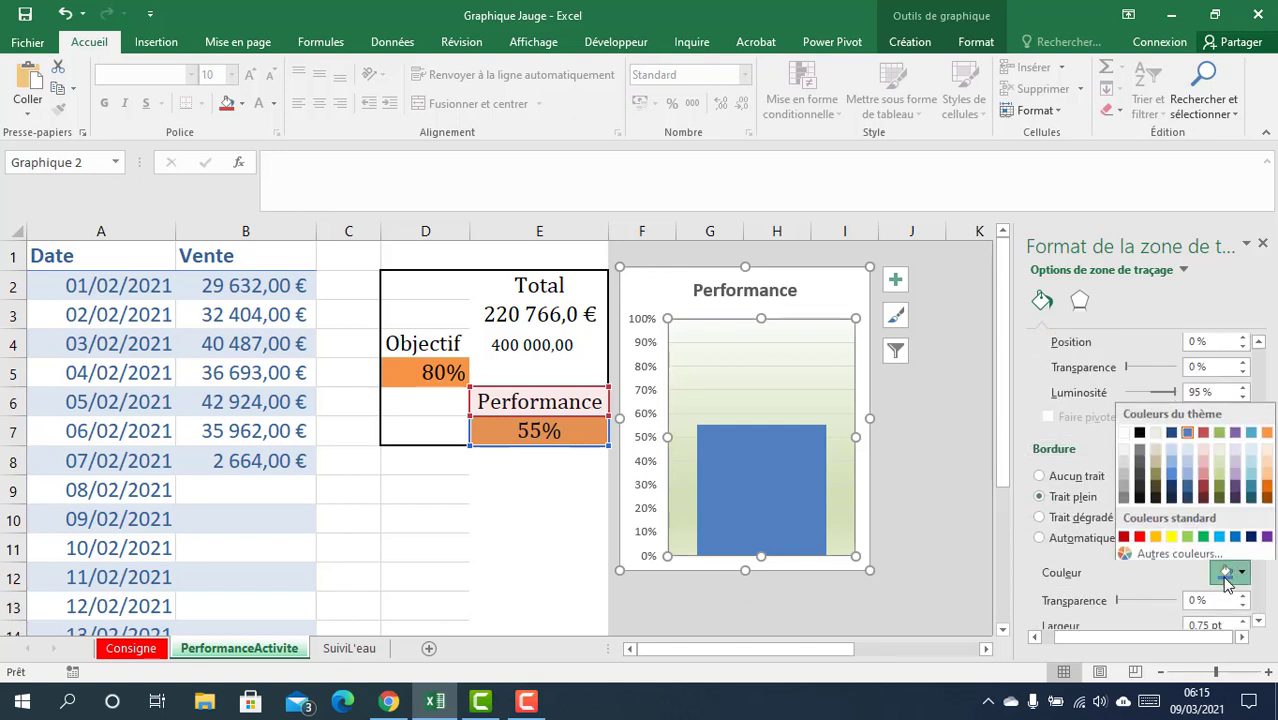
pyautogui.click(1138, 531)
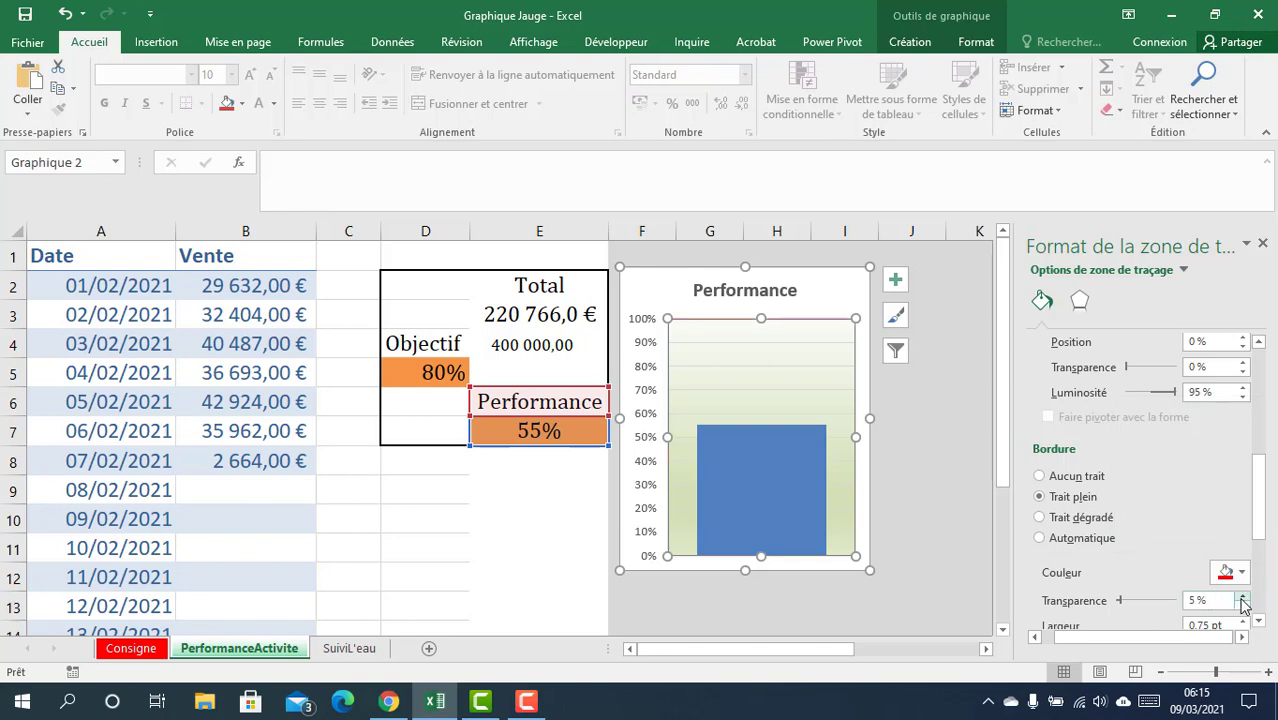
# Thicken the plot area's red border to a width of 3.25 pt.
pyautogui.scroll(-3, 1240, 600)
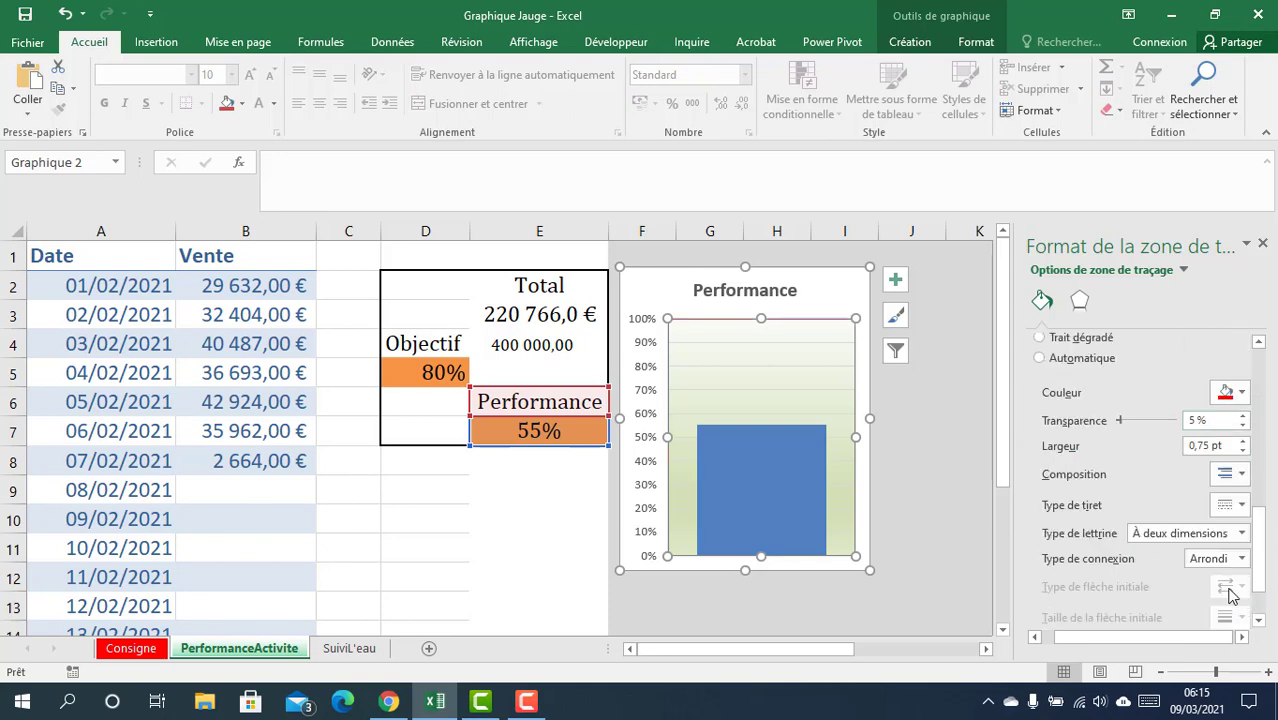
pyautogui.click(1243, 442)
pyautogui.click(1243, 442)
pyautogui.click(1243, 442)
pyautogui.click(1243, 442)
pyautogui.click(1243, 442)
pyautogui.click(1243, 442)
pyautogui.click(1243, 442)
pyautogui.click(1243, 442)
pyautogui.click(1243, 442)
pyautogui.click(1243, 442)
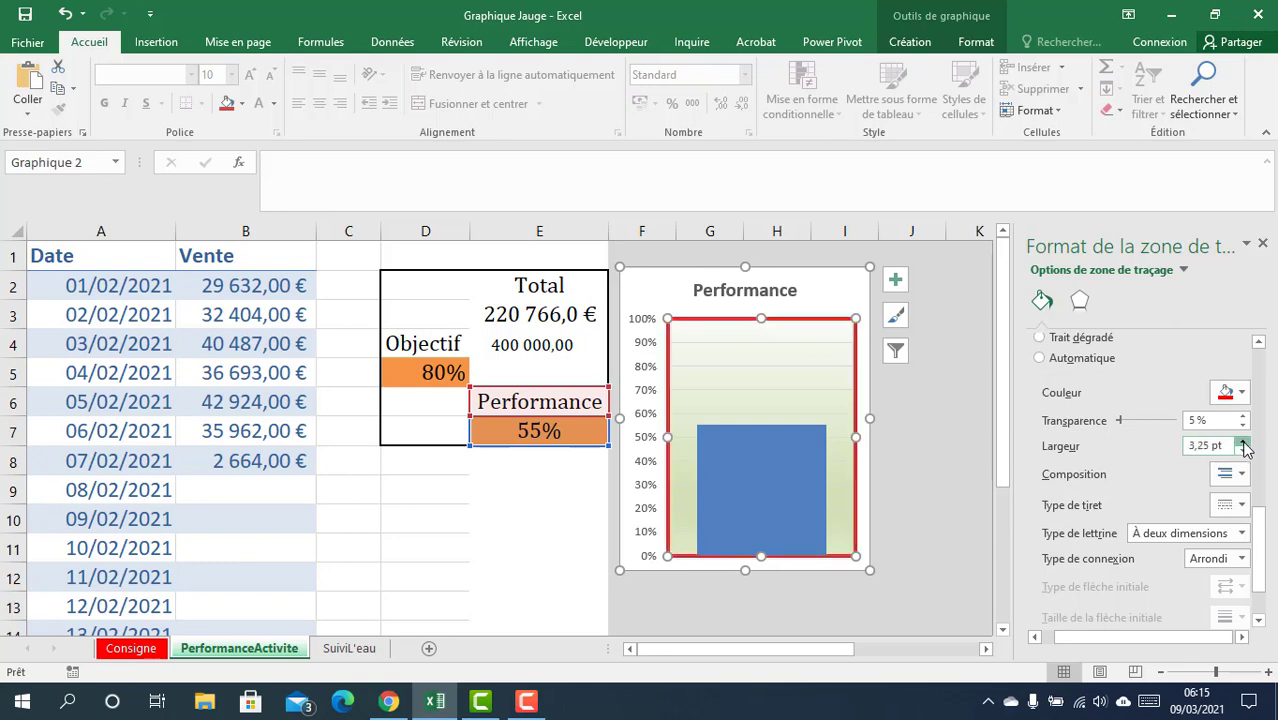
# Shift the plot area slightly toward the vertical axis side and narrow it from its left edge.
pyautogui.click(855, 447)
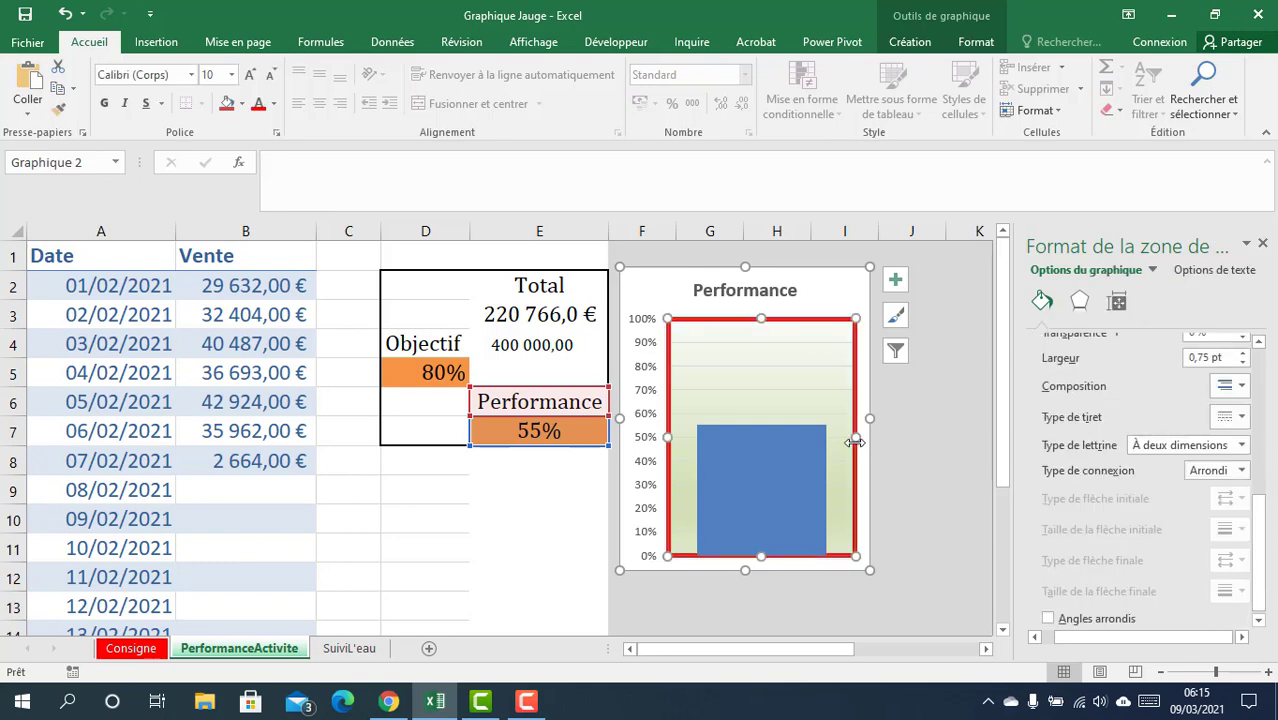
pyautogui.moveTo(853, 442); pyautogui.dragTo(831, 444)
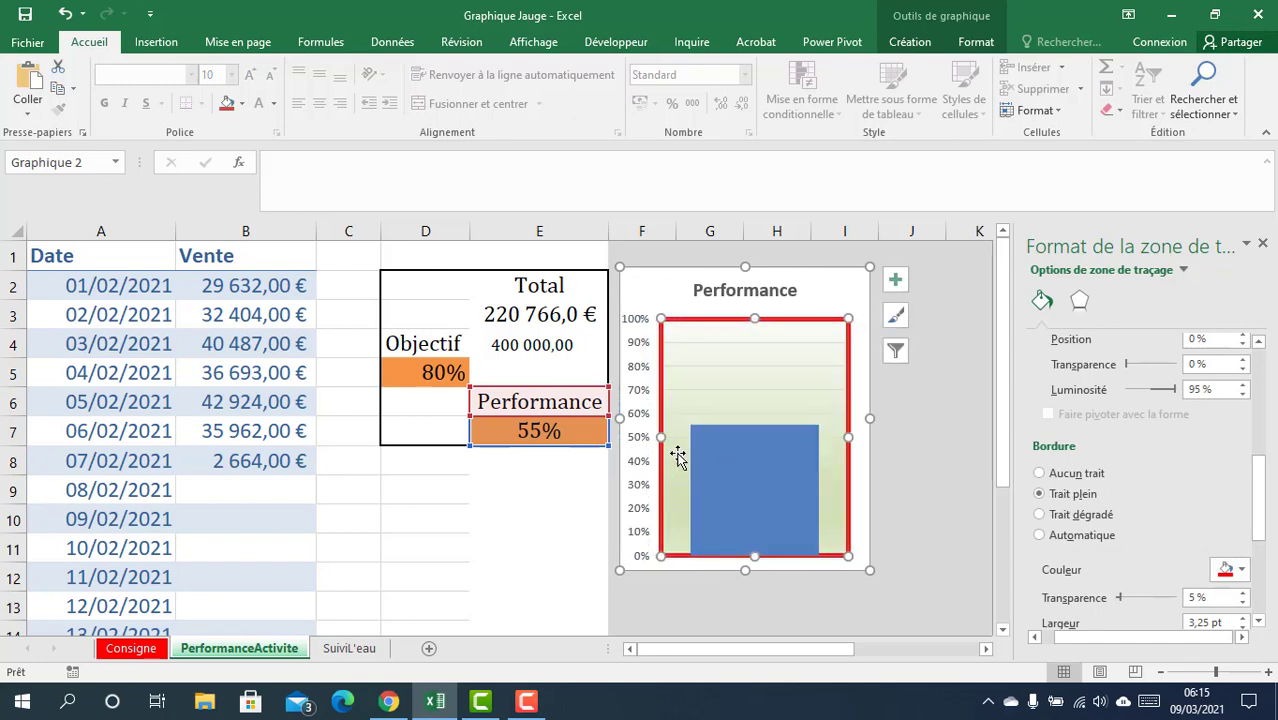
pyautogui.moveTo(661, 438); pyautogui.dragTo(679, 458)
pyautogui.click(716, 626)
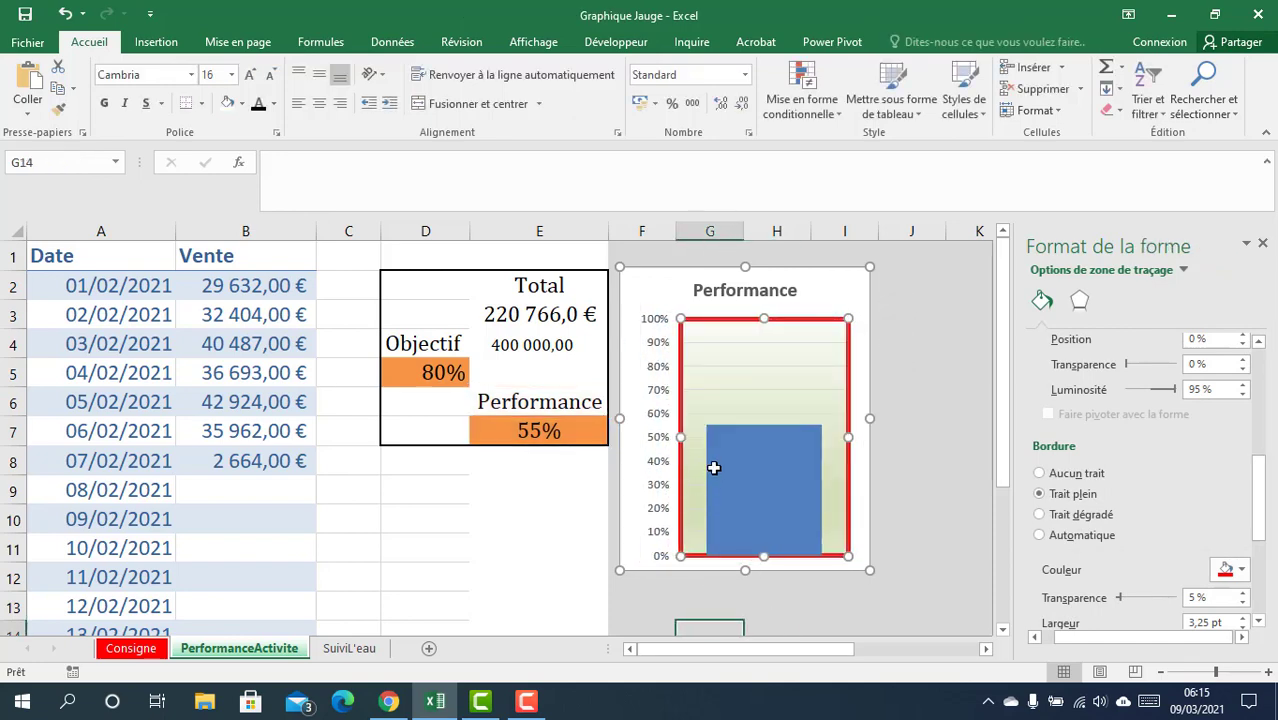
# Make the Performance chart taller so that it extends from about row 1 down to row 13.
pyautogui.click(739, 525)
pyautogui.click(784, 491)
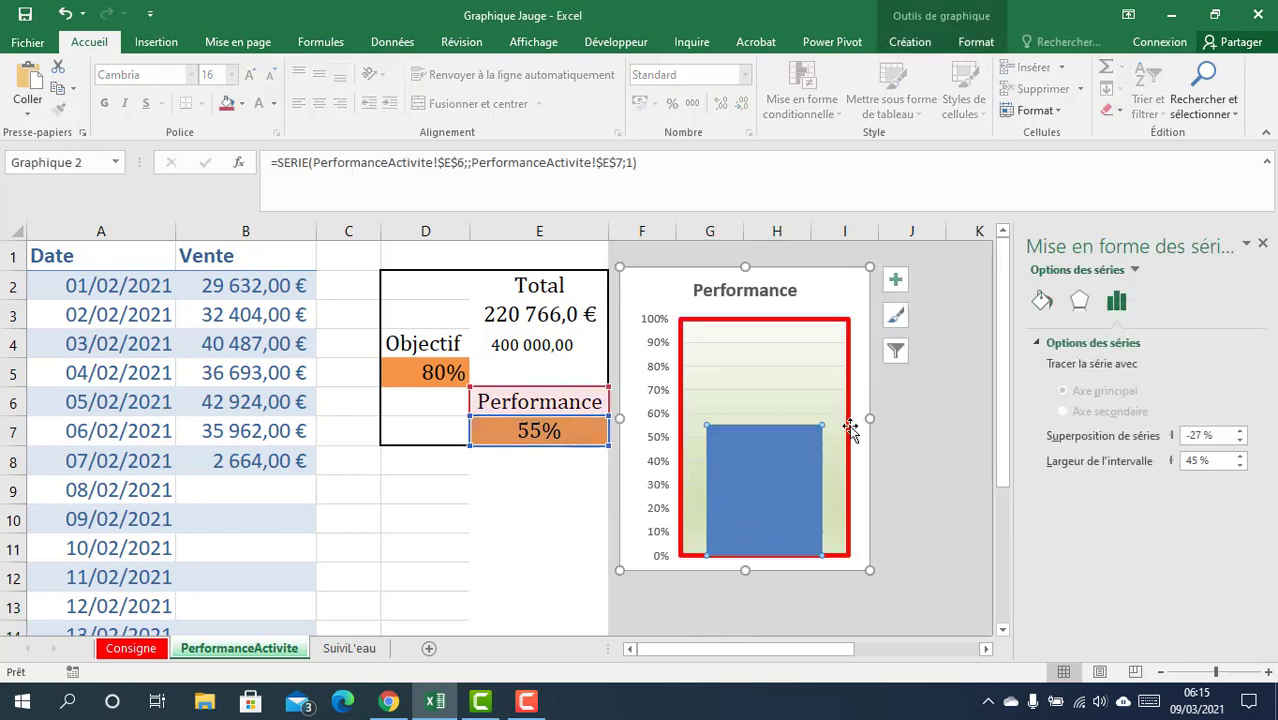
pyautogui.click(805, 468)
pyautogui.click(750, 568)
pyautogui.moveTo(748, 568); pyautogui.dragTo(753, 617)
pyautogui.click(776, 510)
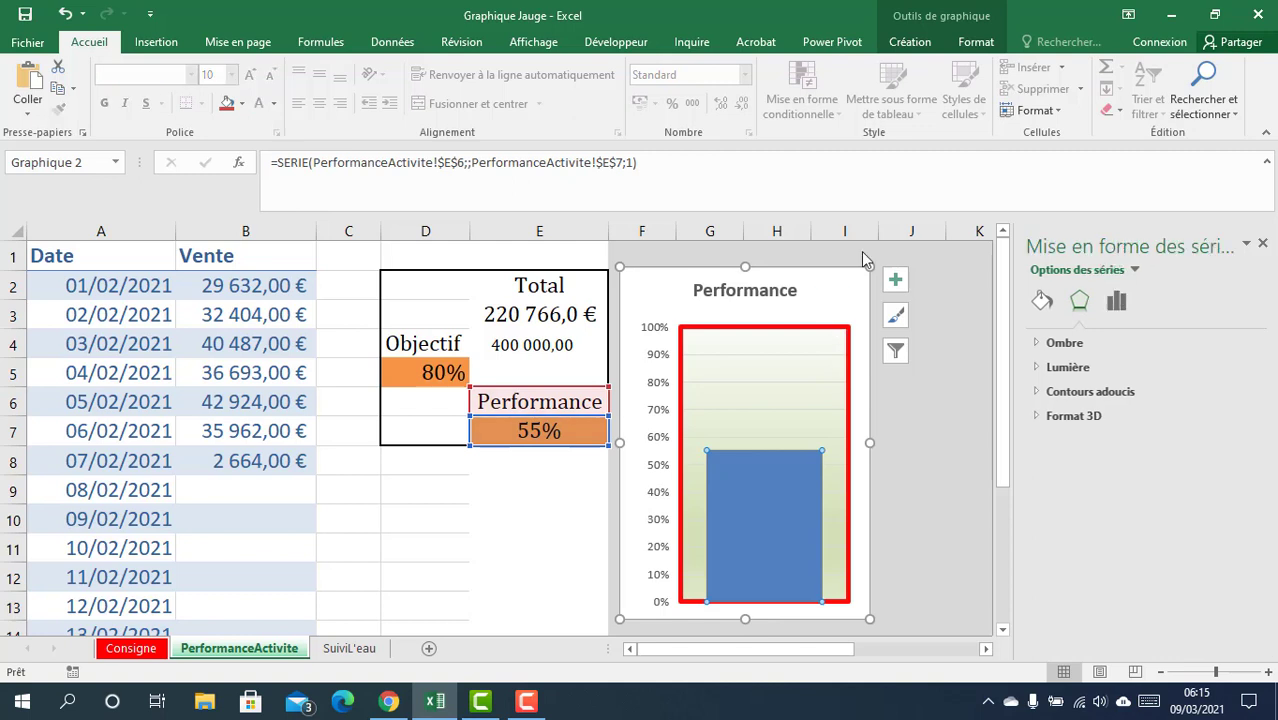
pyautogui.moveTo(870, 270); pyautogui.dragTo(868, 255)
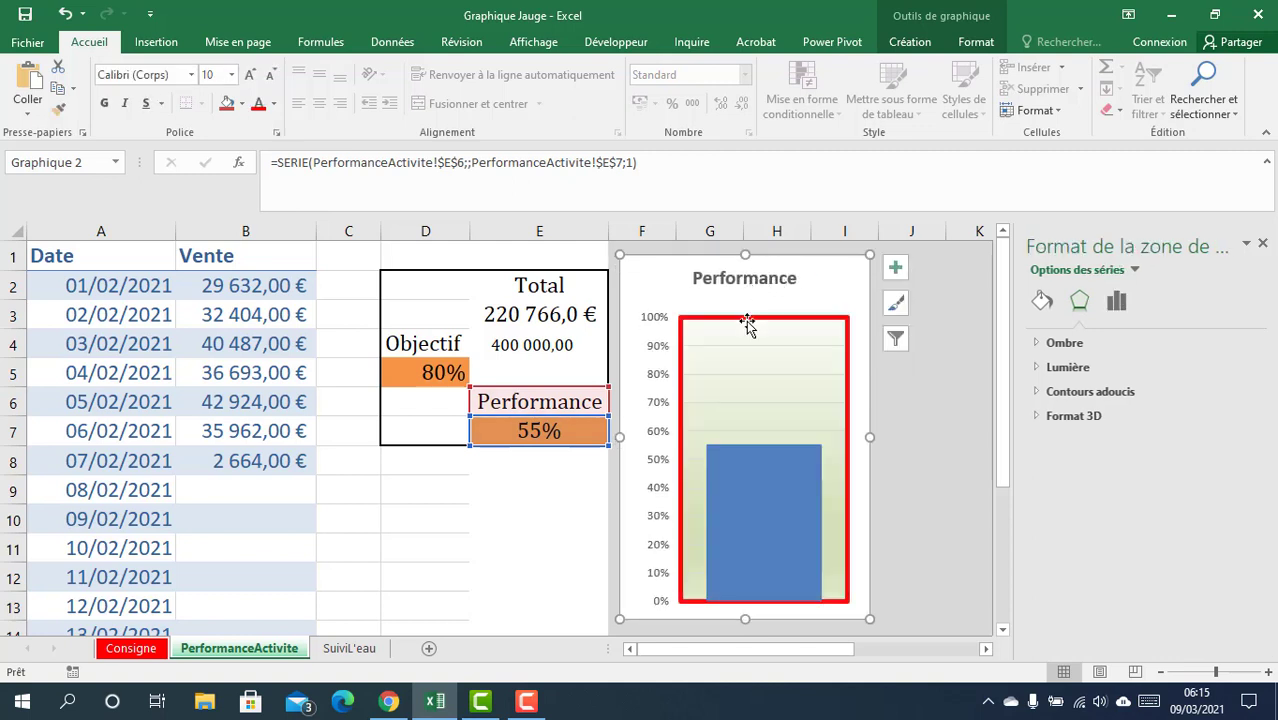
# Narrow the Performance chart from both sides so that it spans roughly from column F to column I.
pyautogui.moveTo(868, 437); pyautogui.dragTo(842, 434)
pyautogui.click(889, 519)
pyautogui.click(724, 527)
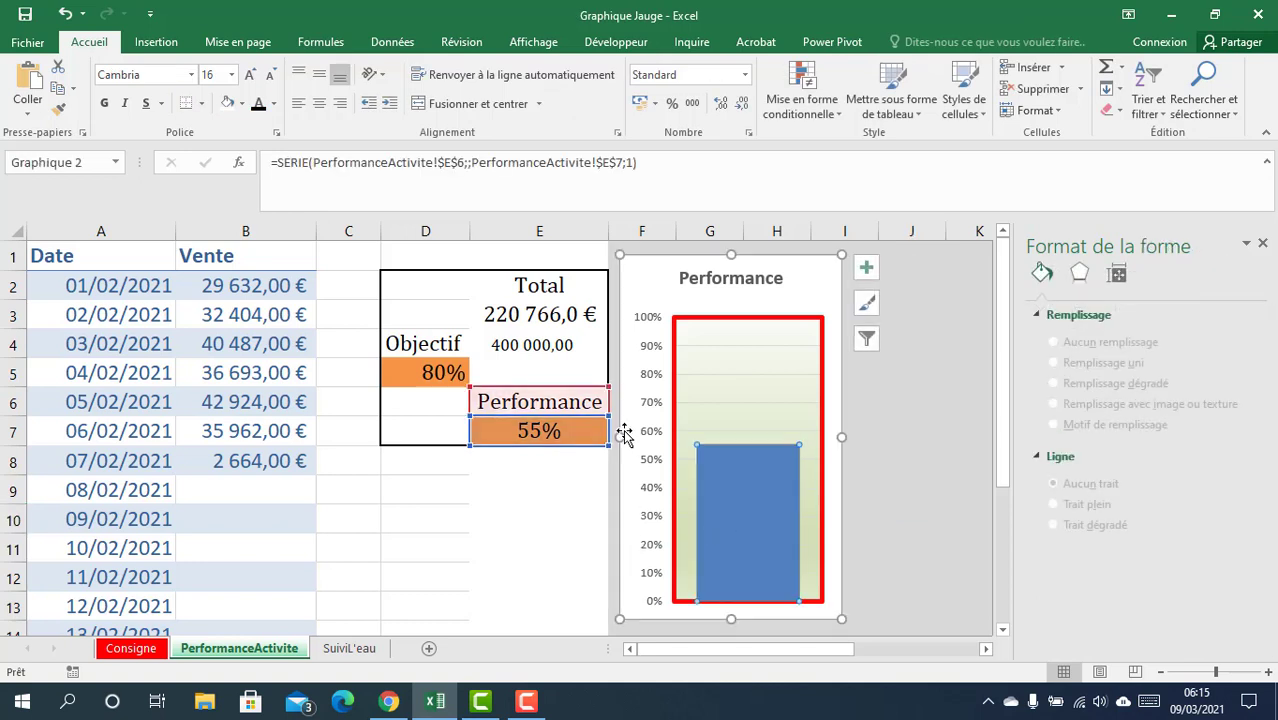
pyautogui.moveTo(615, 440); pyautogui.dragTo(637, 437)
pyautogui.click(774, 390)
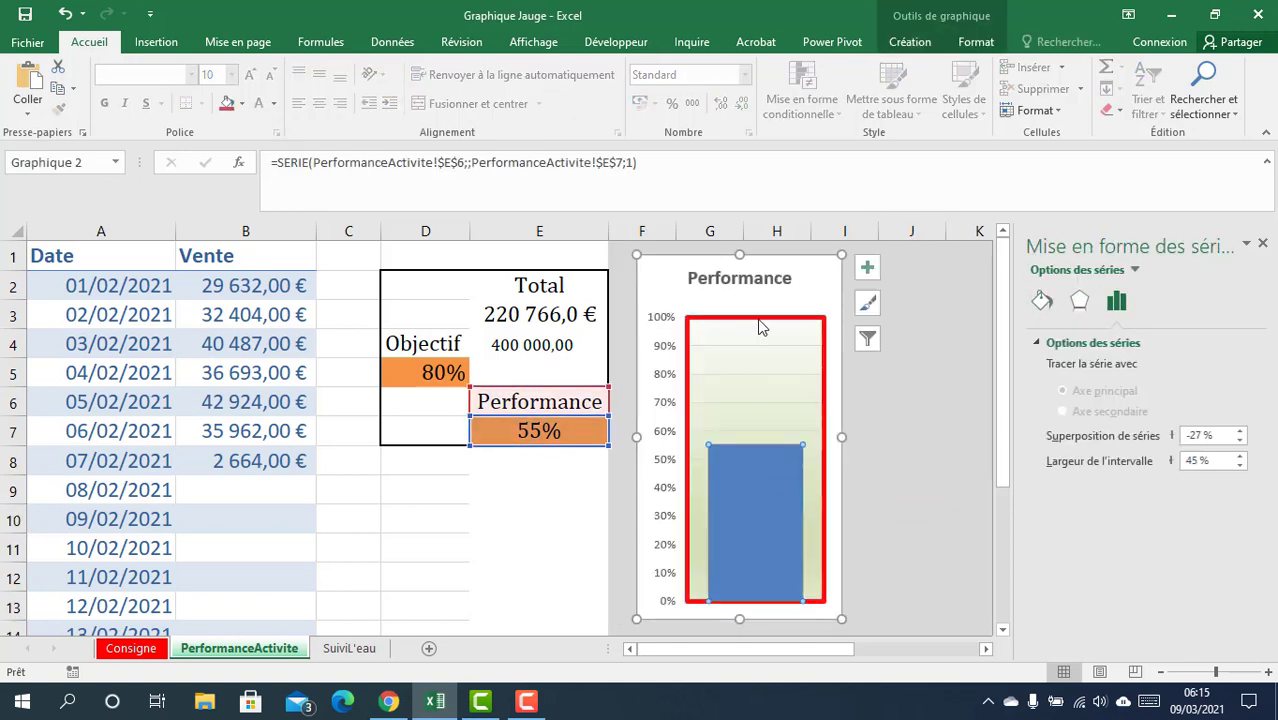
pyautogui.click(786, 345)
pyautogui.click(747, 604)
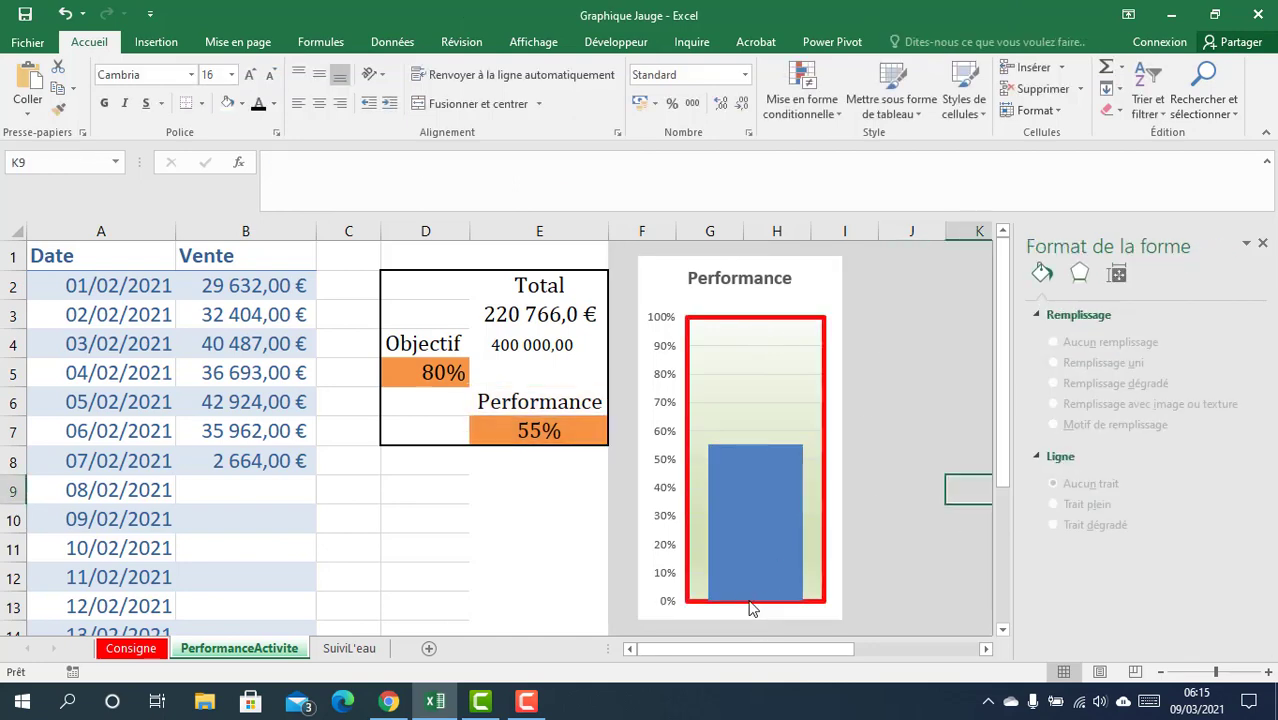
# Extend the Performance chart downward so that its lower edge reaches about row 15.
pyautogui.click(747, 598)
pyautogui.scroll(-2, 747, 590)
pyautogui.moveTo(741, 445); pyautogui.dragTo(740, 497)
pyautogui.scroll(2, 866, 449)
pyautogui.click(762, 499)
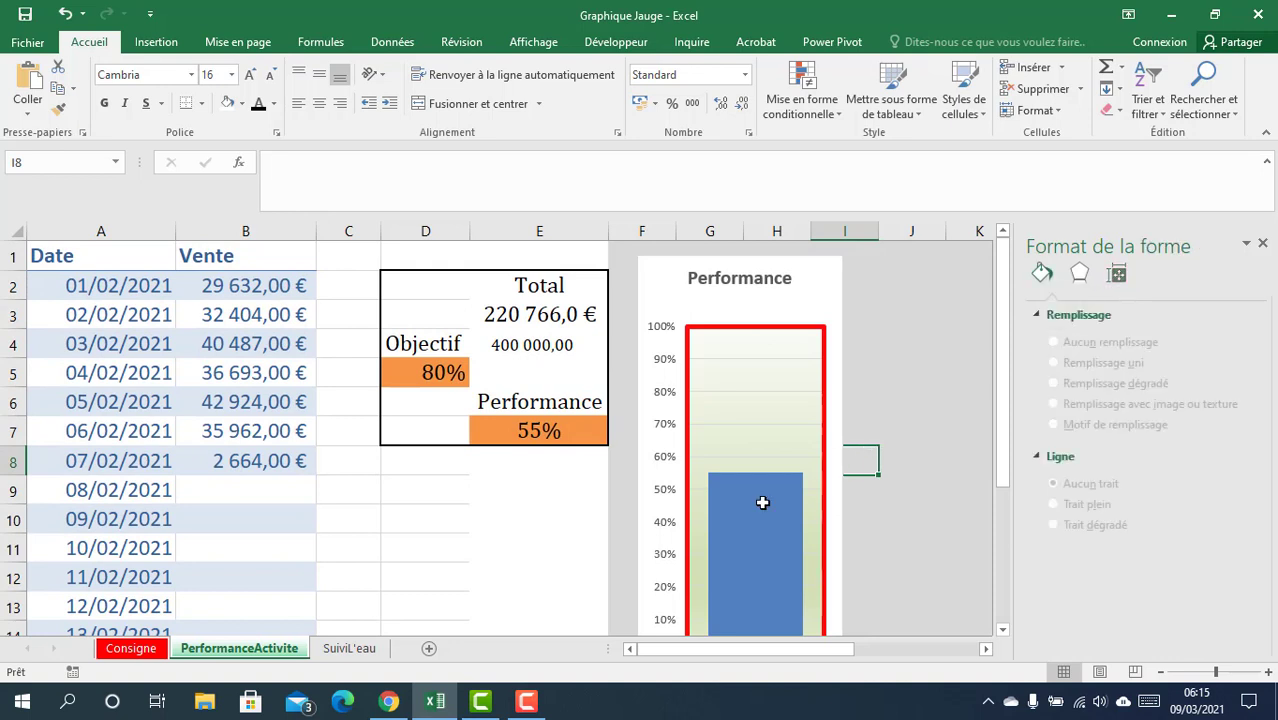
pyautogui.click(762, 501)
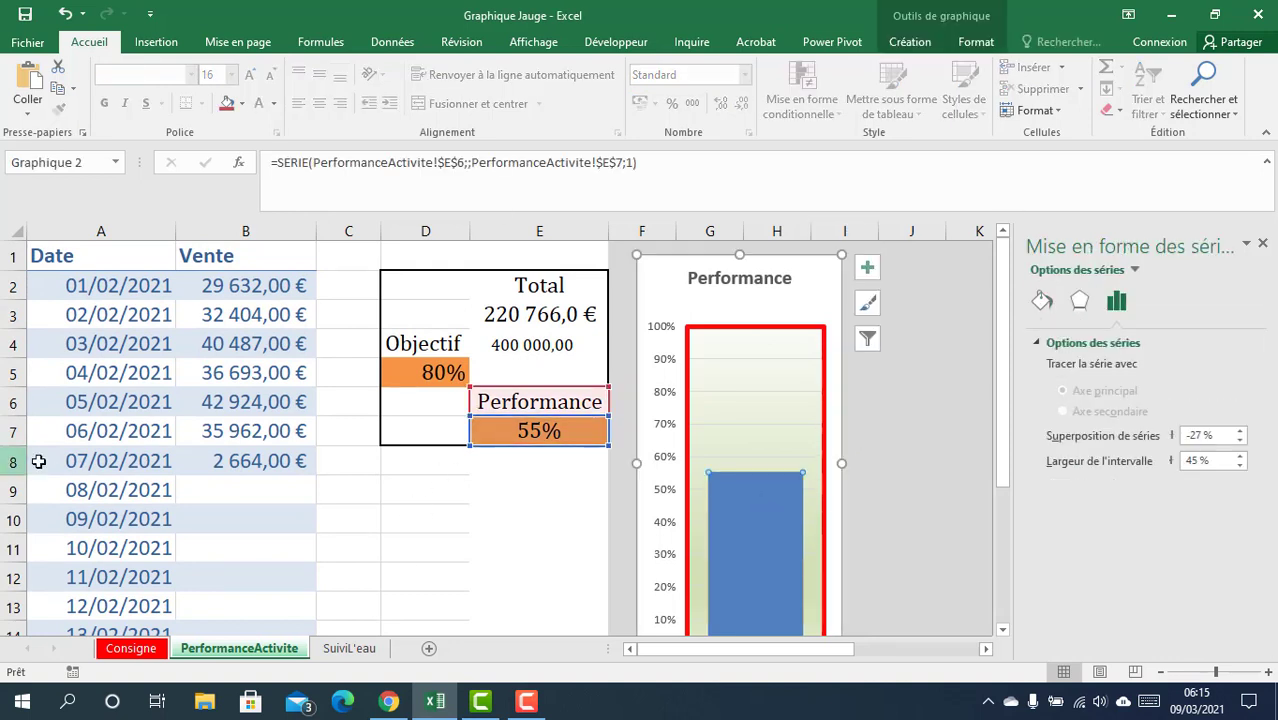
# Enter sales of 10000 in B9 for 08/02/2021 and 20000 in B10 for 09/02/2021.
pyautogui.click(262, 489)
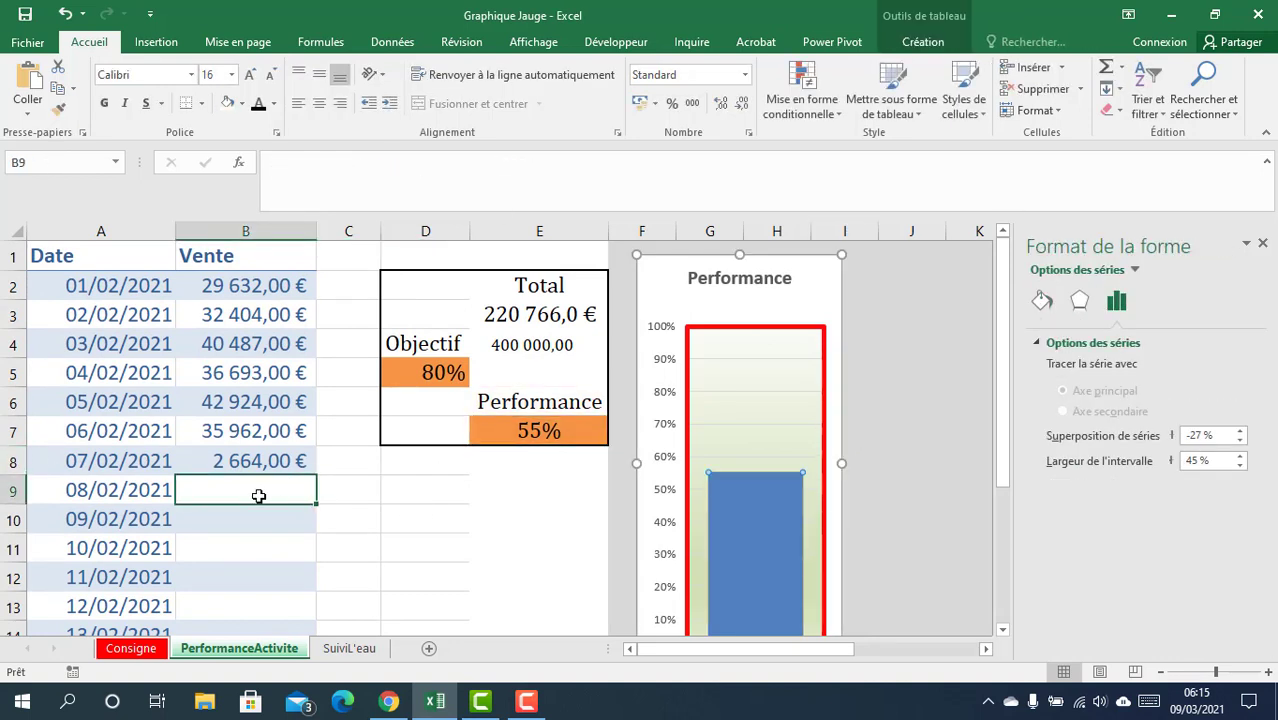
pyautogui.write('2')
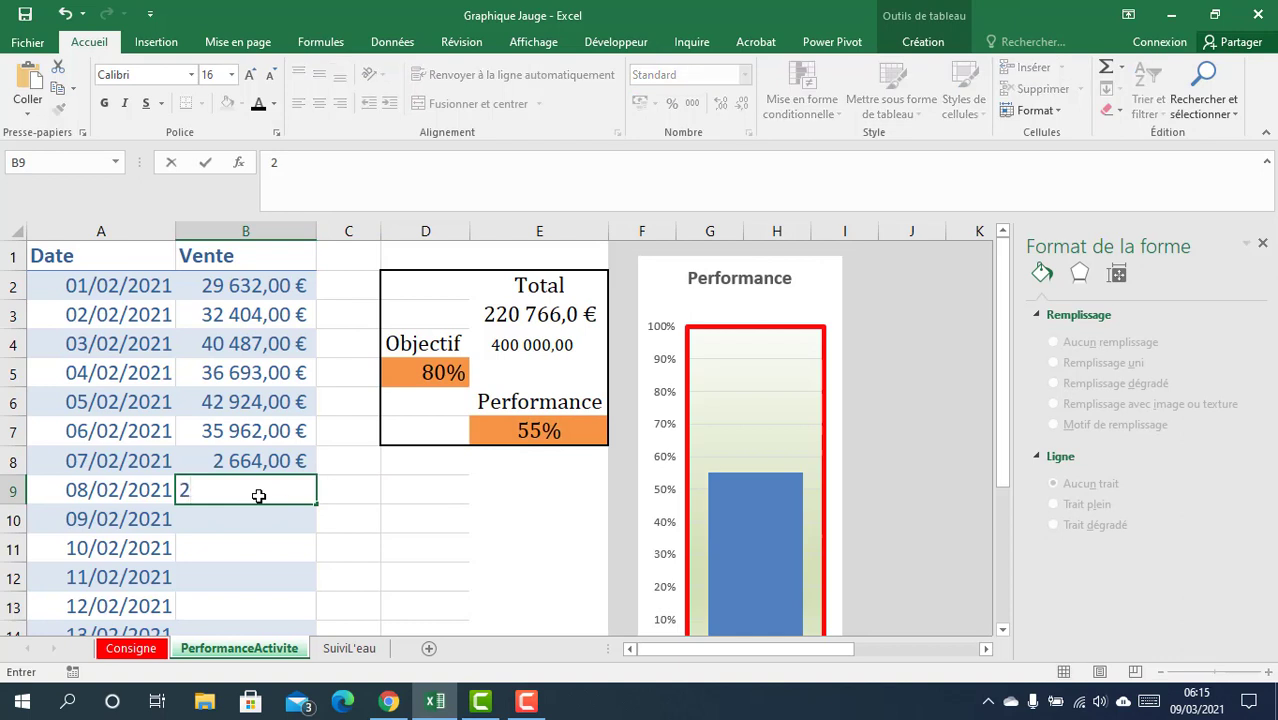
pyautogui.write('10000')
pyautogui.press('Return')
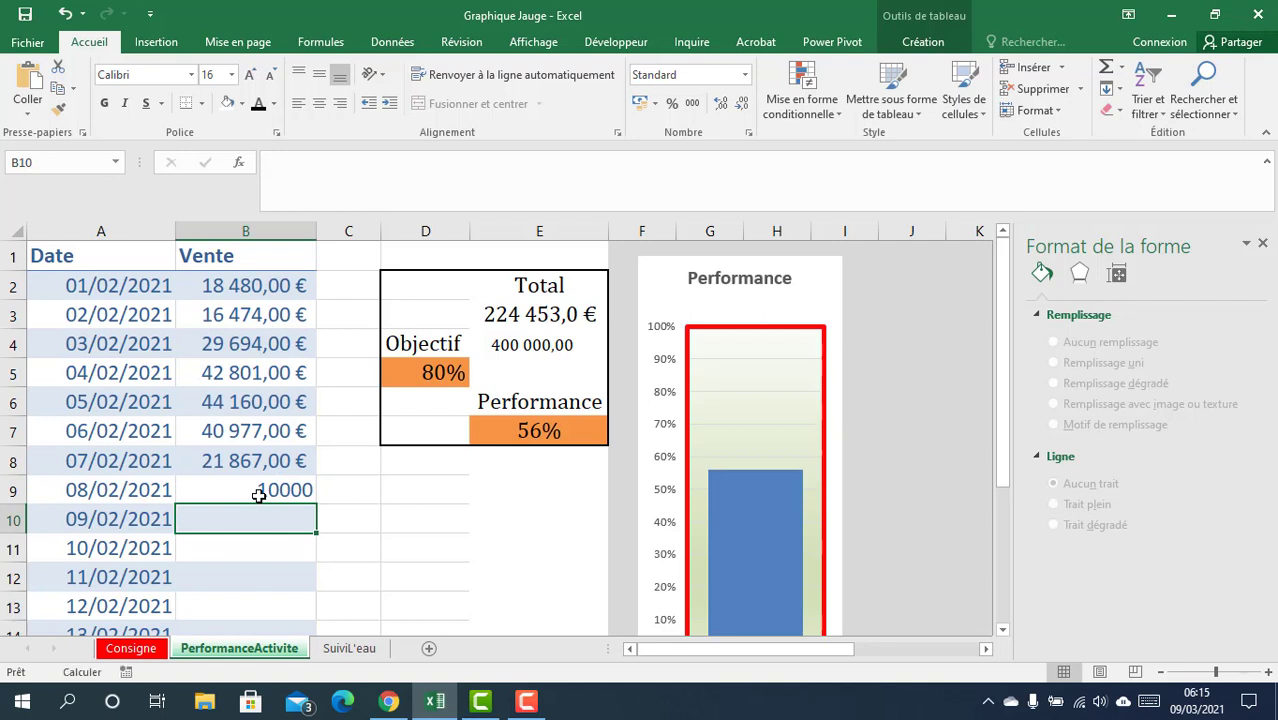
pyautogui.write('20000')
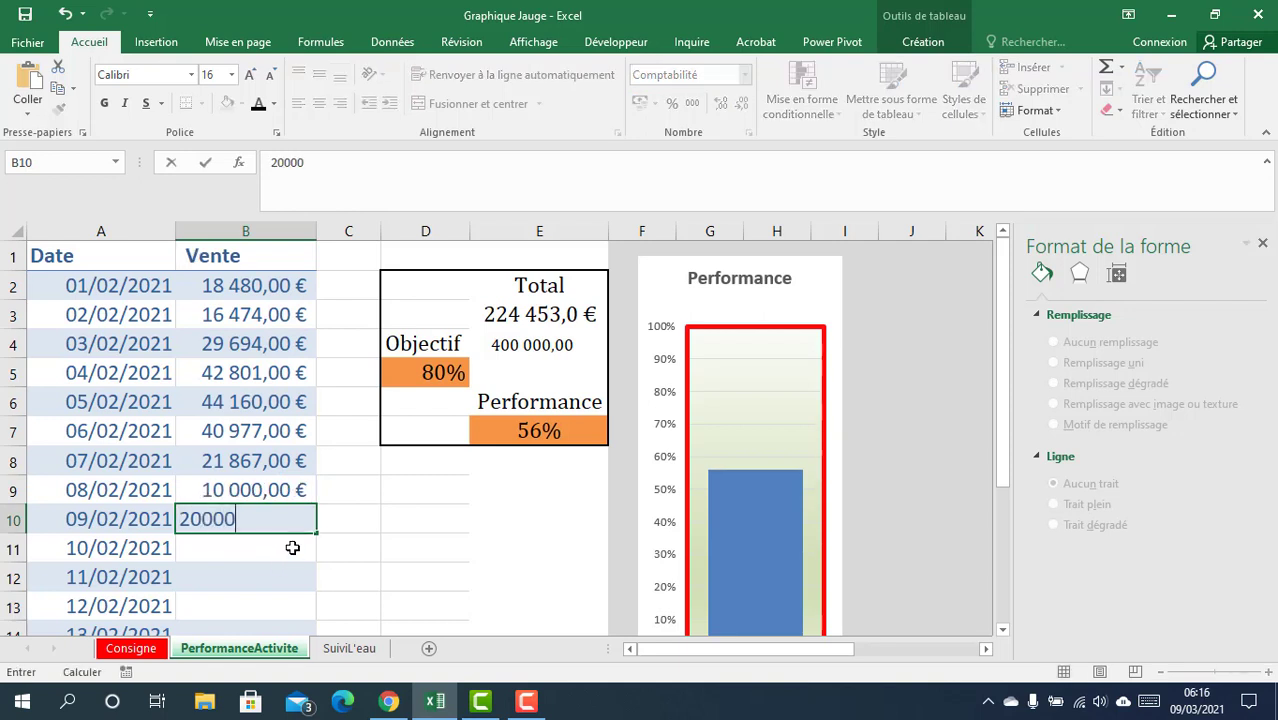
pyautogui.press('Return')
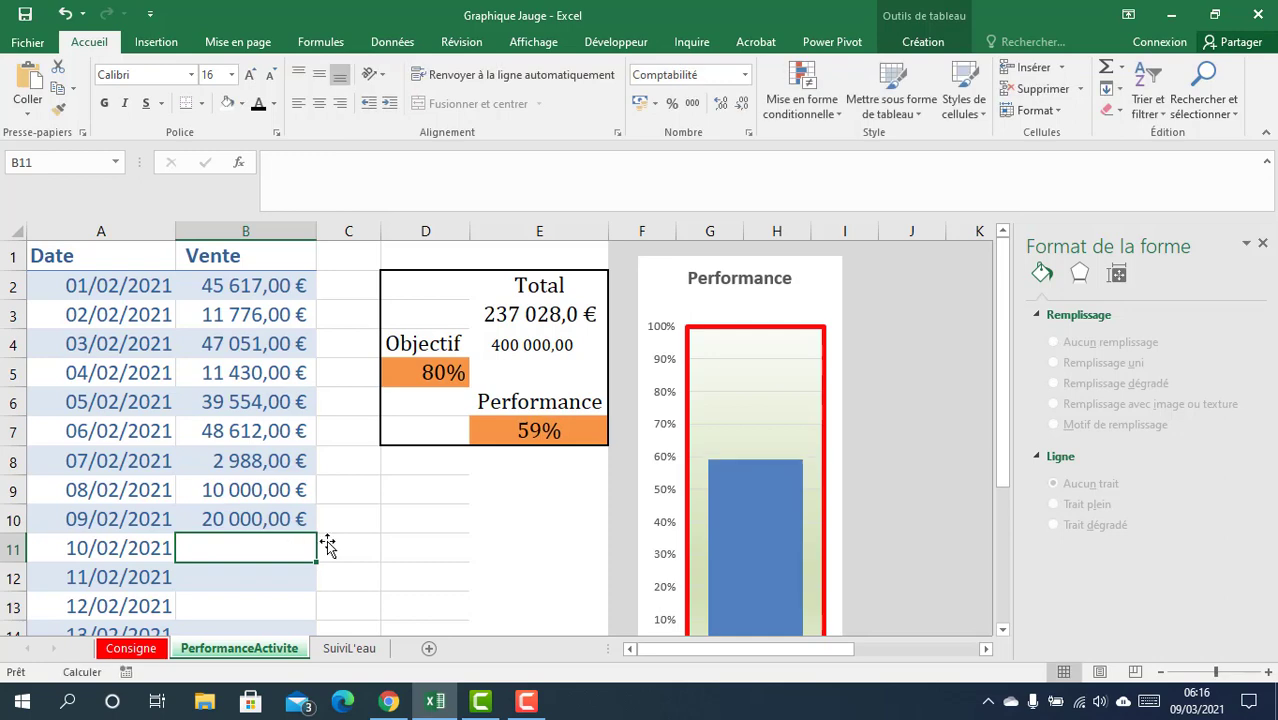
# Close the formatting pane and move the bottle picture from around column M to beside the Performance chart.
pyautogui.click(1262, 245)
pyautogui.scroll(-2, 870, 500)
pyautogui.click(1118, 423)
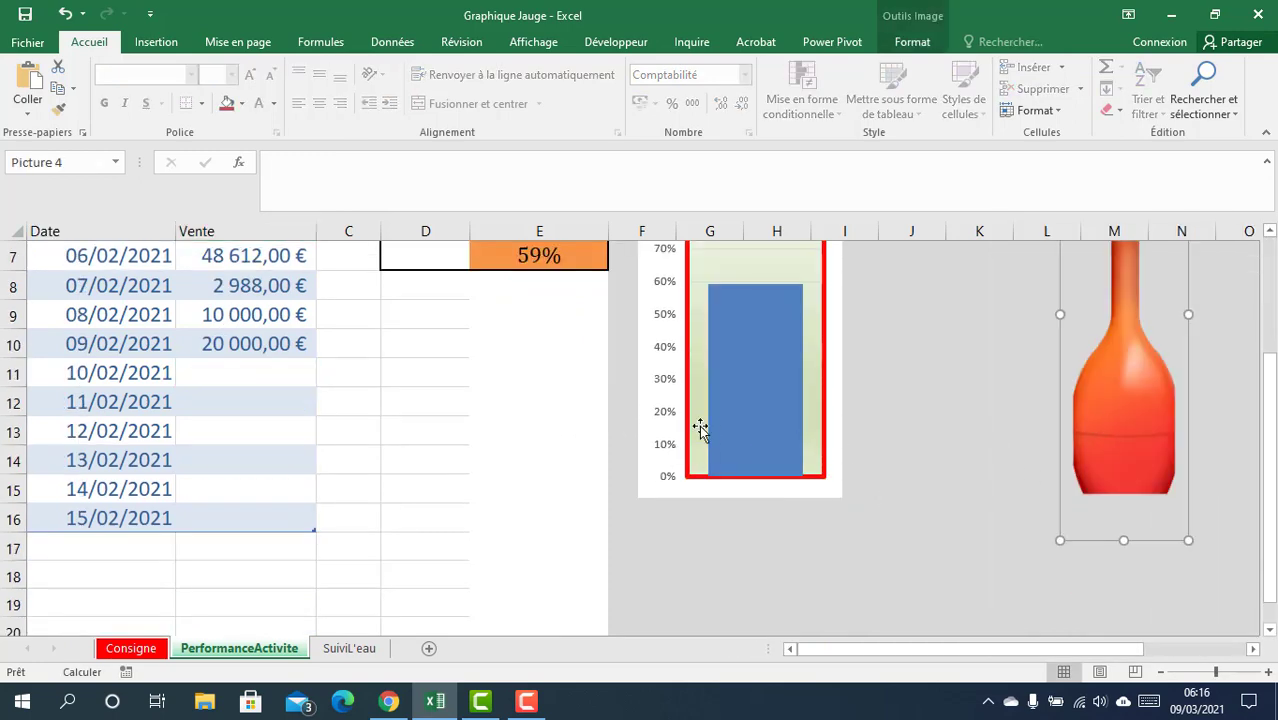
pyautogui.scroll(2, 874, 478)
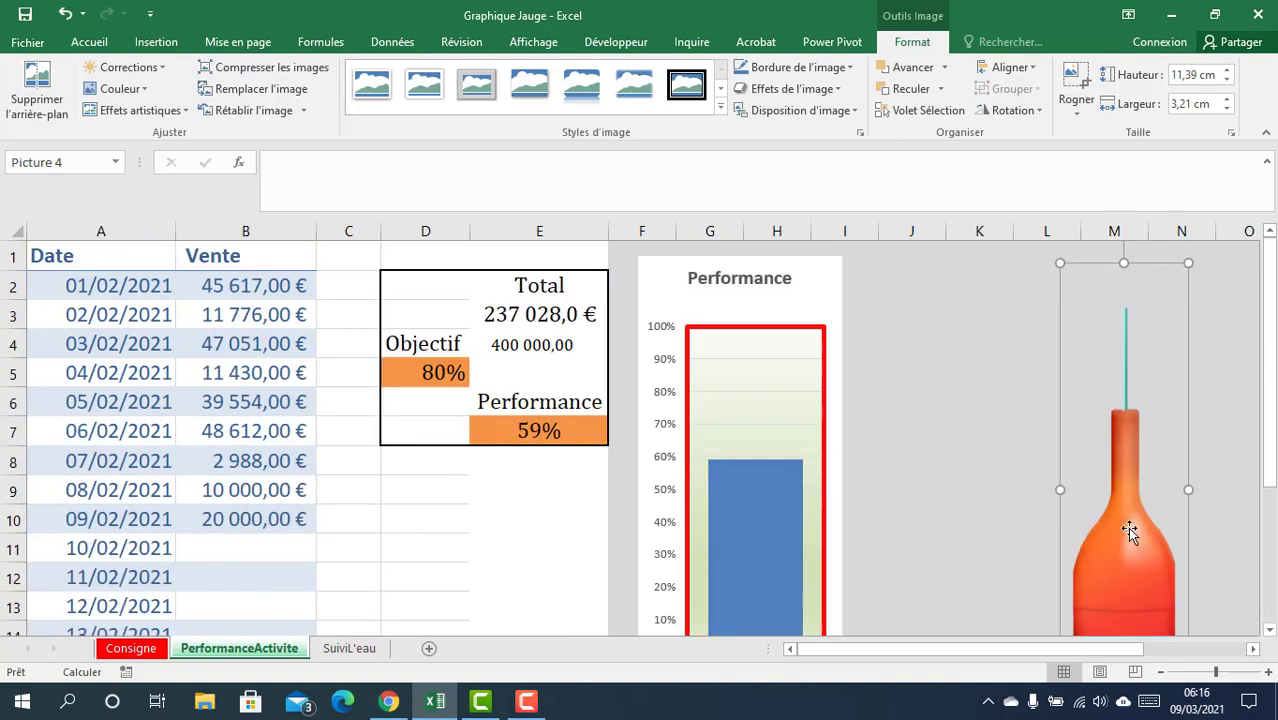
pyautogui.moveTo(1127, 527); pyautogui.dragTo(884, 444)
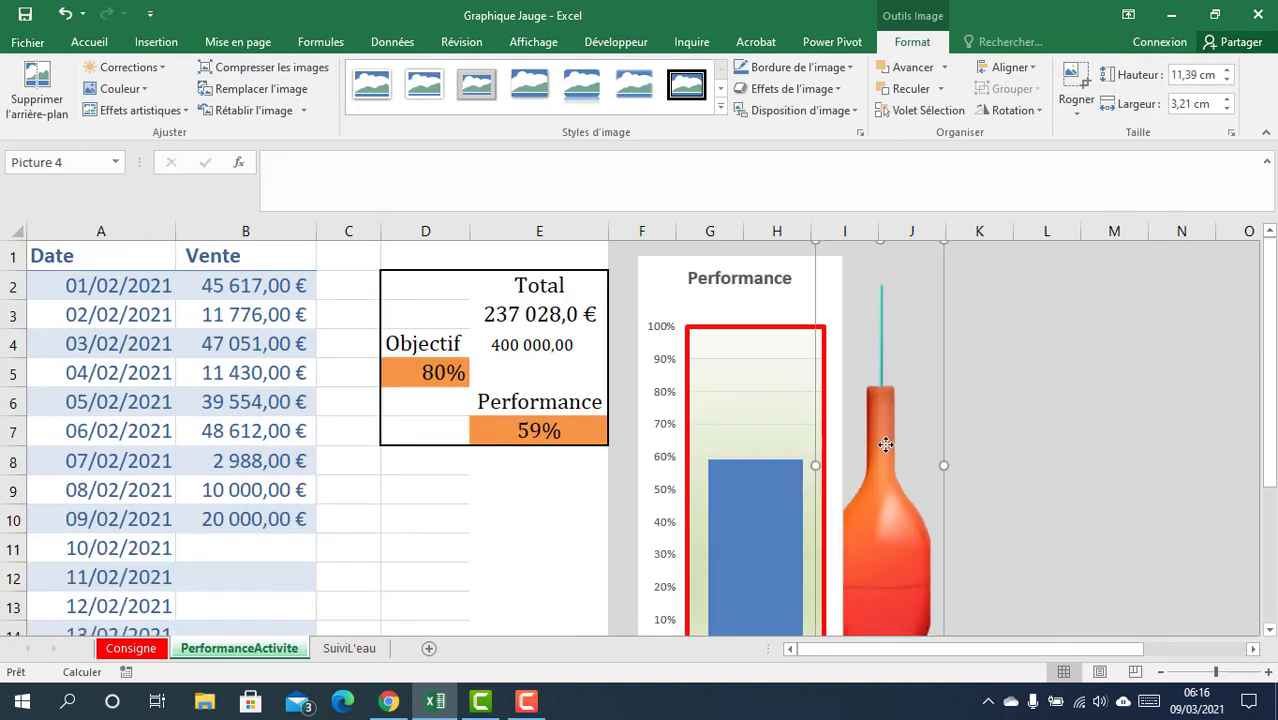
# Bring the bottle picture to the front and place it over the column in the Performance chart.
pyautogui.rightClick(884, 444)
pyautogui.click(938, 316)
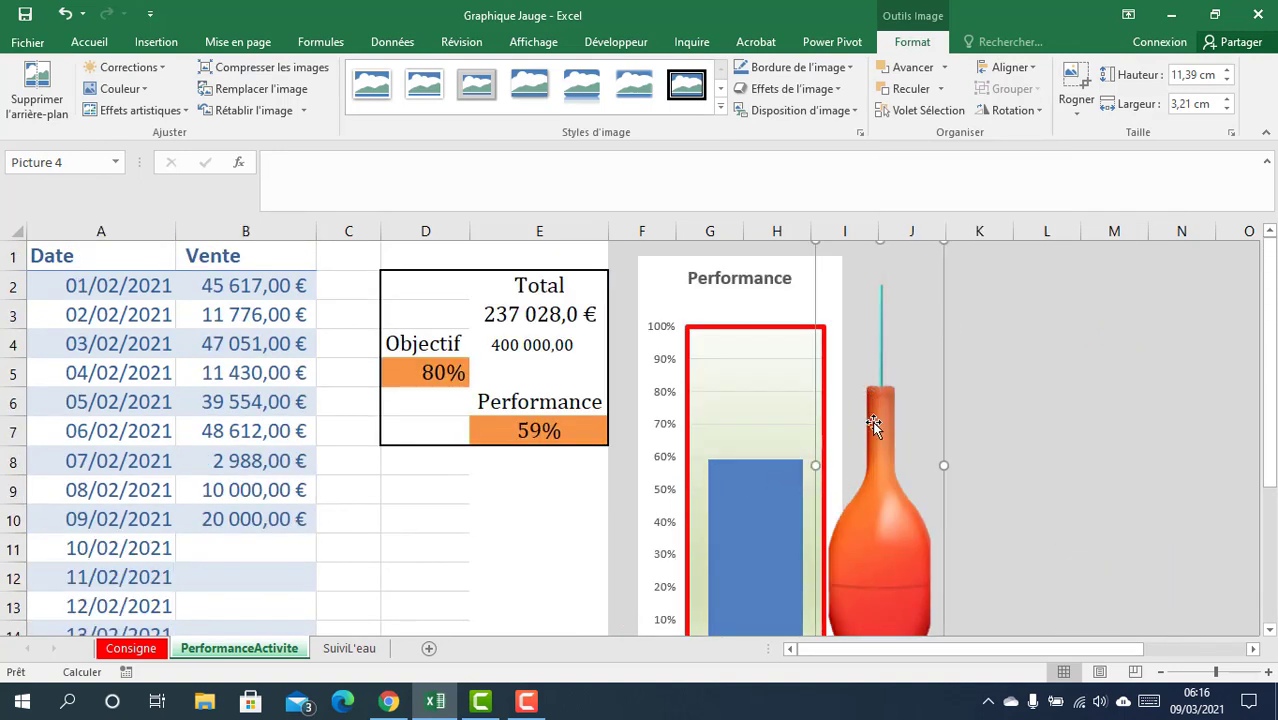
pyautogui.moveTo(872, 421); pyautogui.dragTo(745, 442)
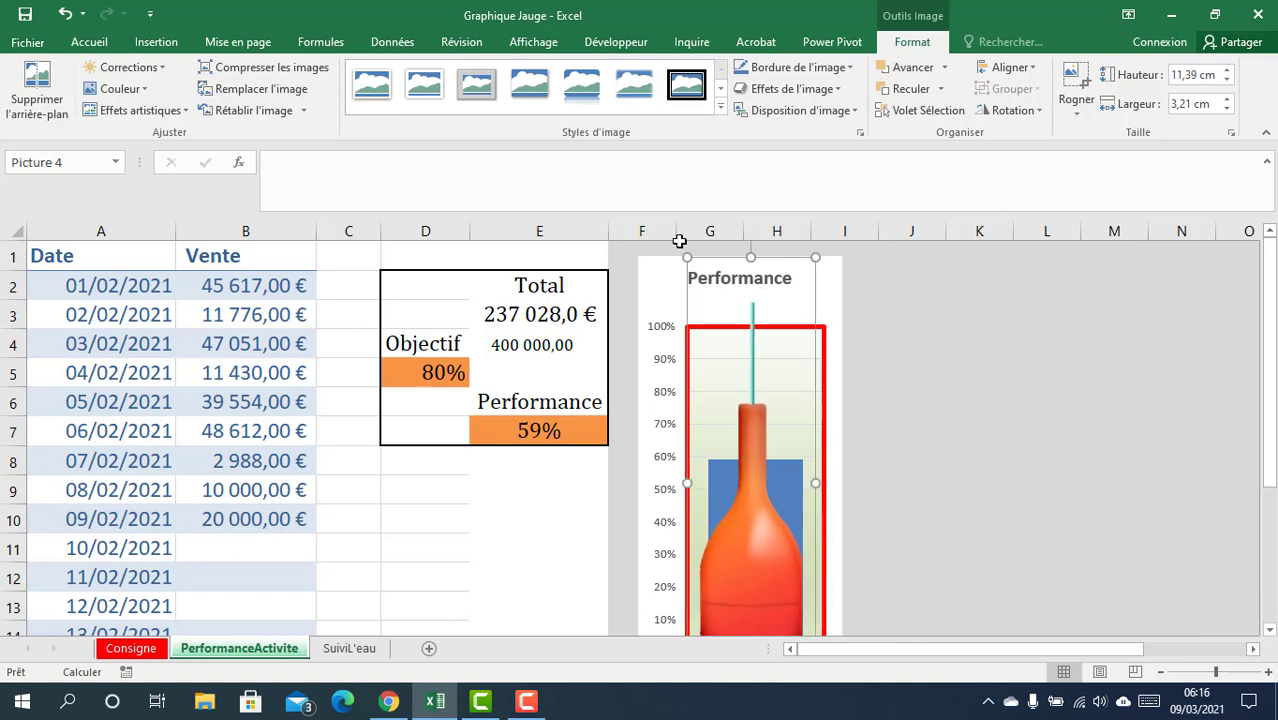
# Resize and reposition the bottle picture so that it fits within the width of the chart's red-bordered plot area.
pyautogui.moveTo(687, 258)
pyautogui.mouseDown()
pyautogui.moveTo(692, 316)
pyautogui.moveTo(689, 264)
pyautogui.mouseUp()
pyautogui.scroll(-2, 731, 376)
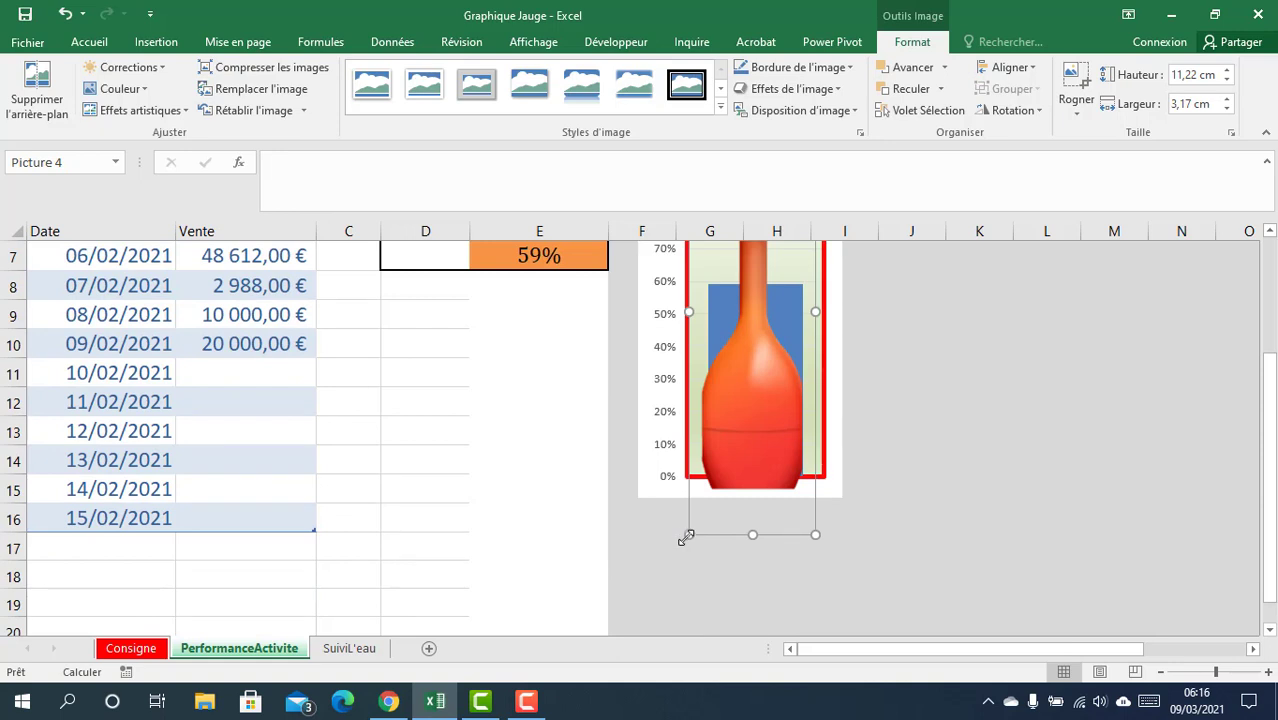
pyautogui.moveTo(686, 534); pyautogui.dragTo(707, 452)
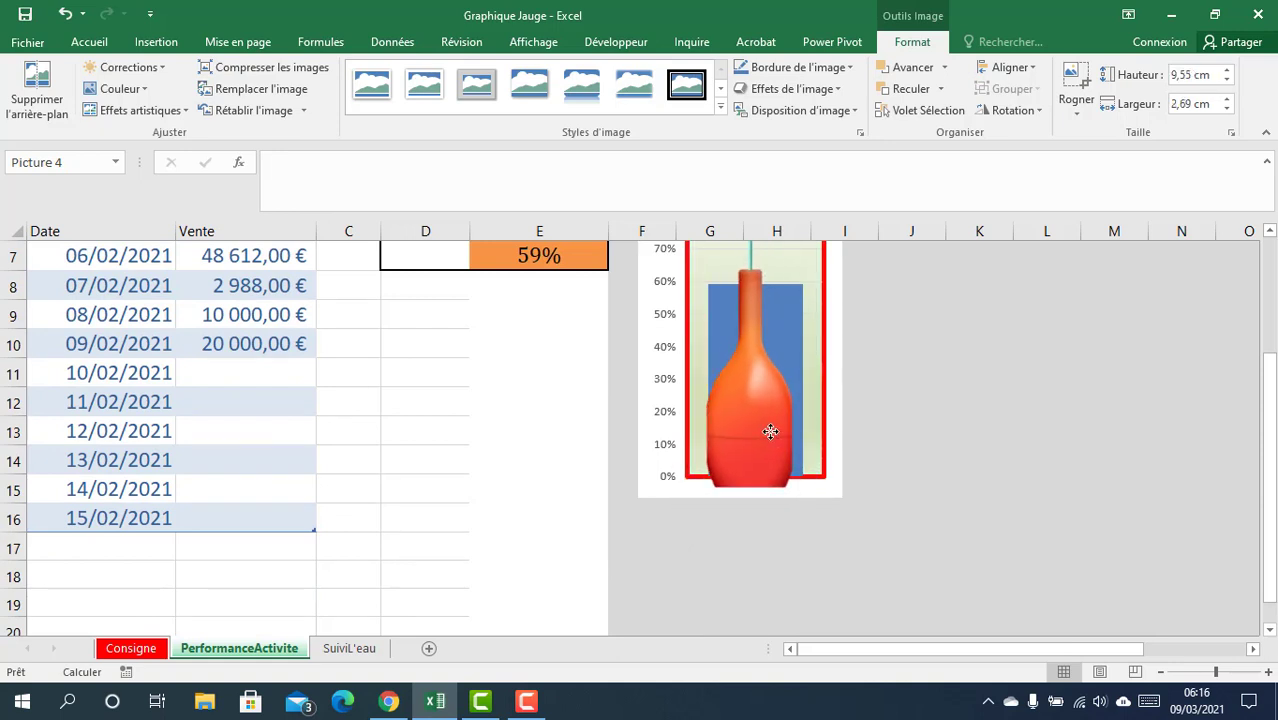
pyautogui.moveTo(797, 338); pyautogui.dragTo(760, 303)
pyautogui.scroll(2, 716, 306)
pyautogui.click(825, 471)
pyautogui.scroll(-2, 740, 490)
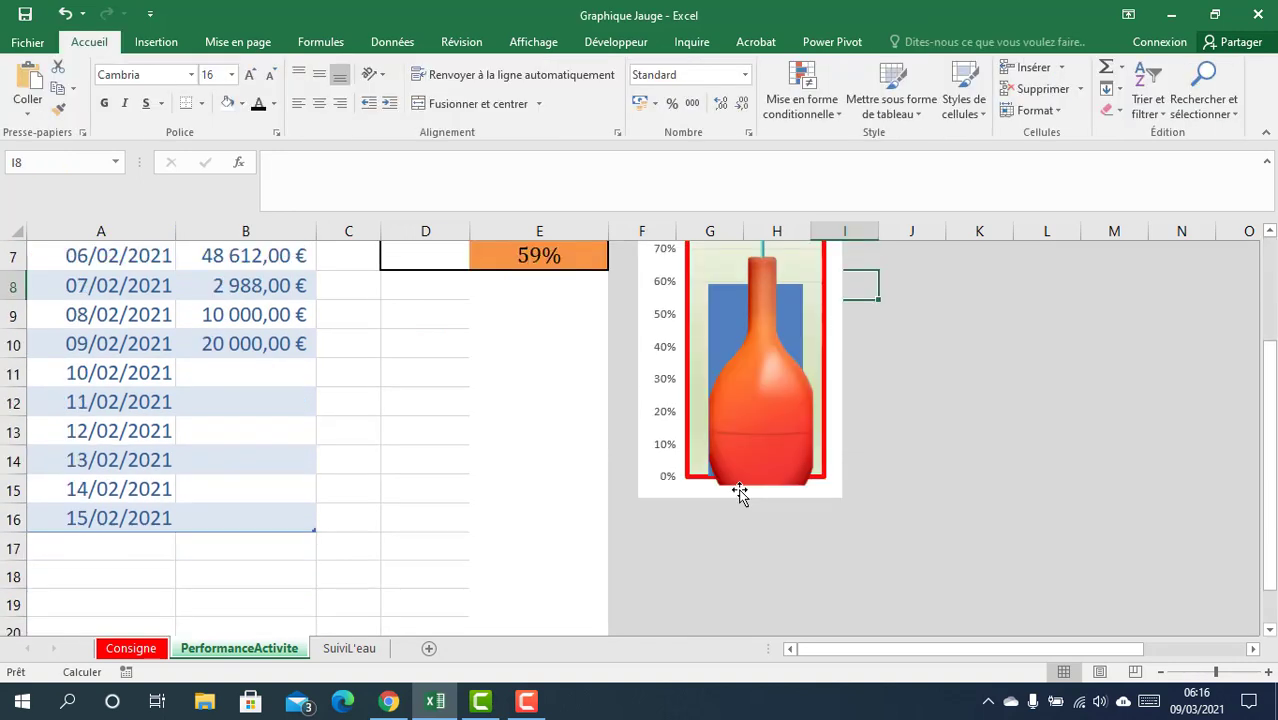
# Enlarge the bottle picture slightly and move it up so that its base sits near the chart's 0% line.
pyautogui.click(736, 452)
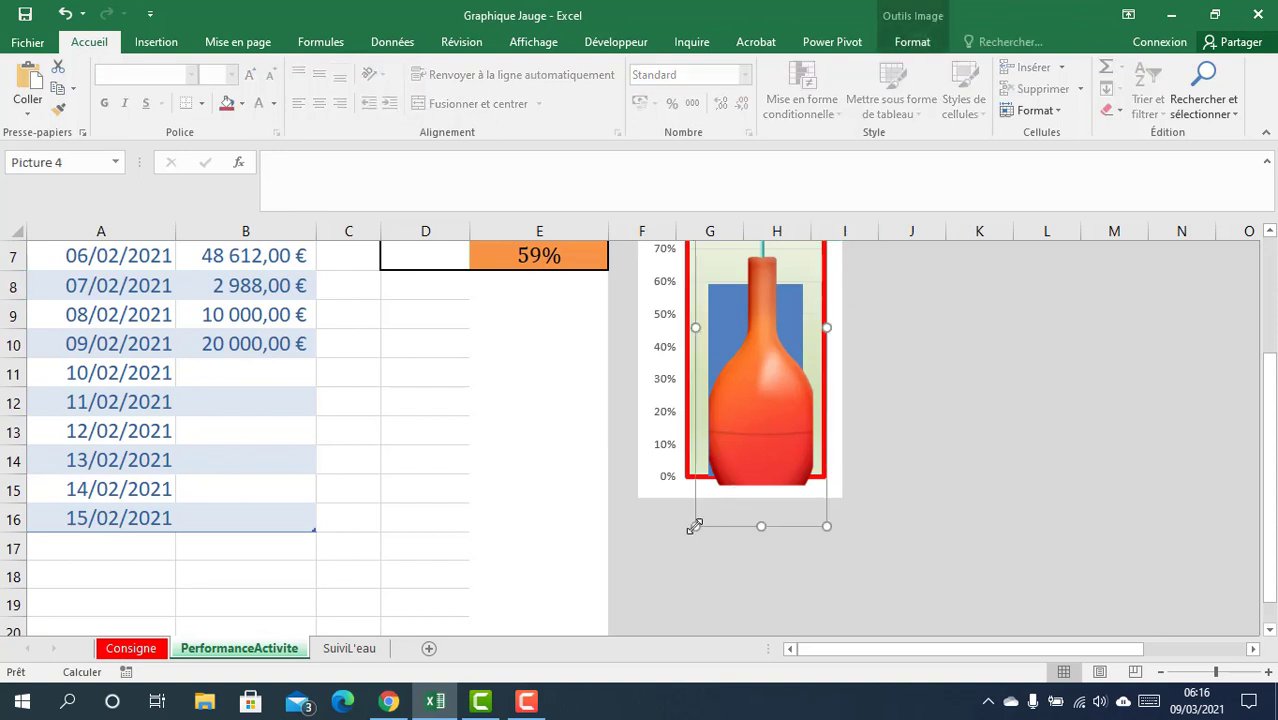
pyautogui.moveTo(695, 527); pyautogui.dragTo(685, 558)
pyautogui.click(907, 455)
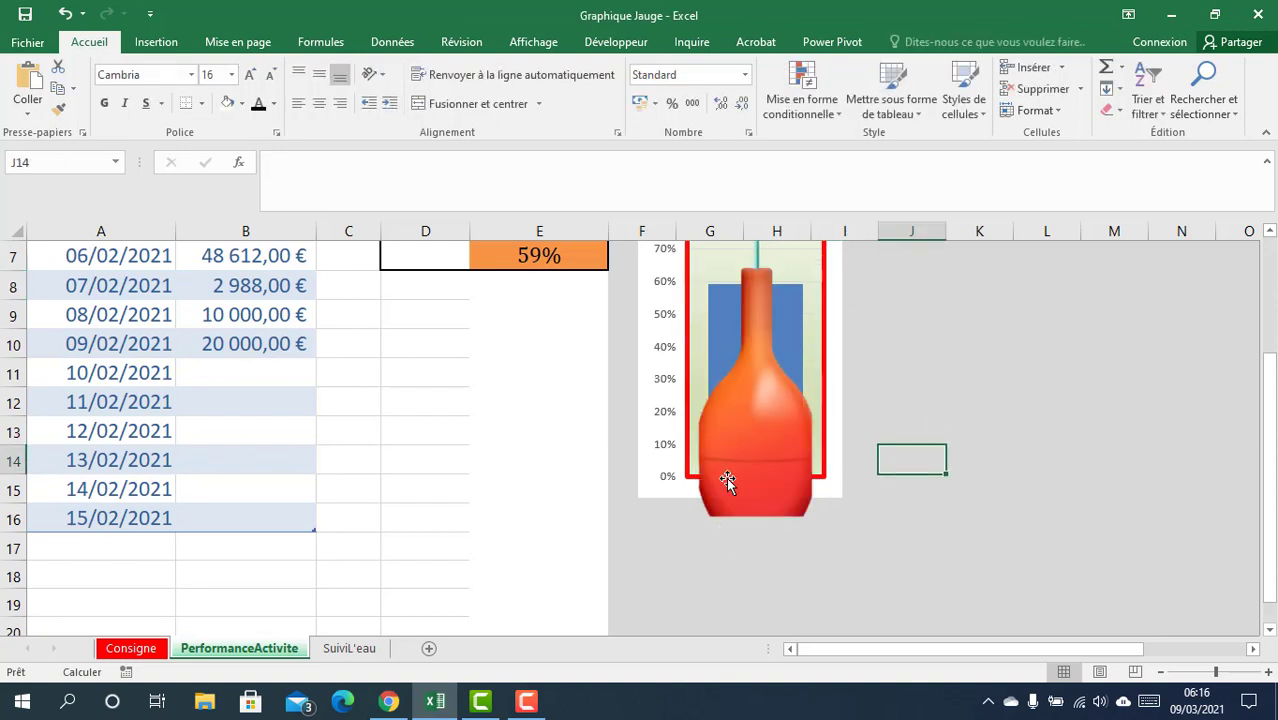
pyautogui.moveTo(726, 477); pyautogui.dragTo(757, 442)
pyautogui.scroll(2, 902, 431)
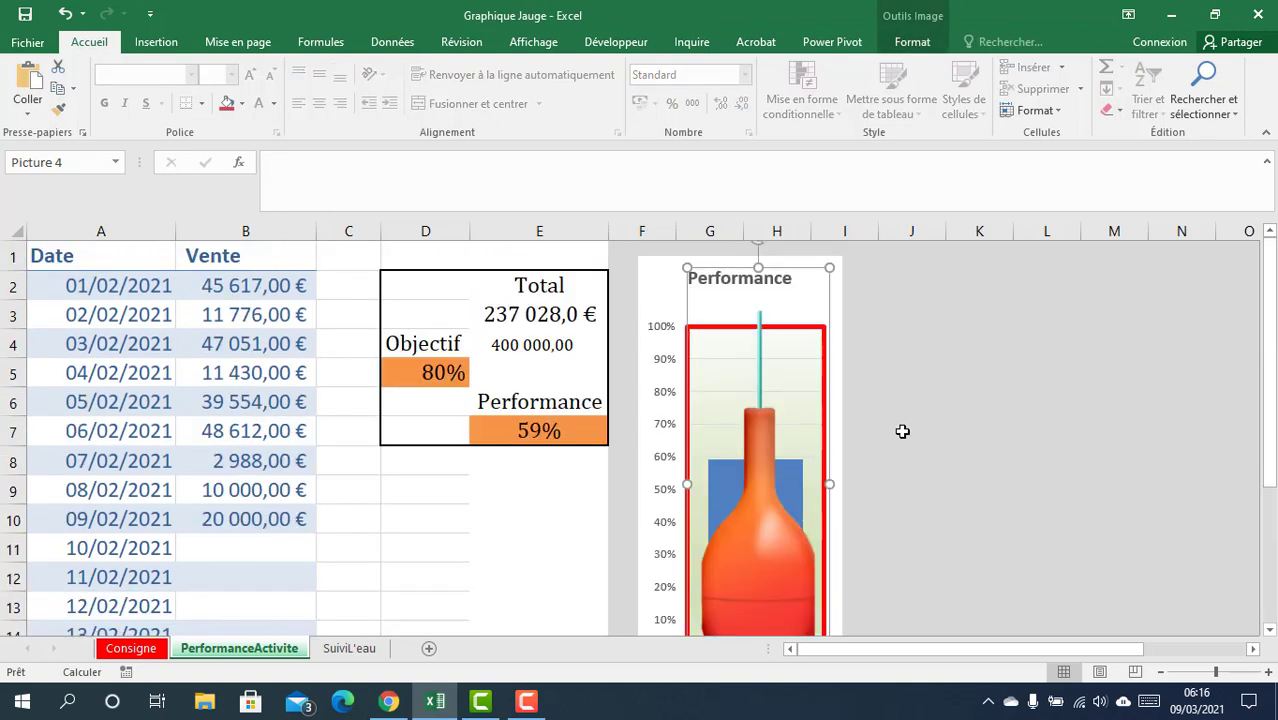
pyautogui.click(902, 431)
pyautogui.scroll(-1, 936, 422)
pyautogui.scroll(1, 938, 422)
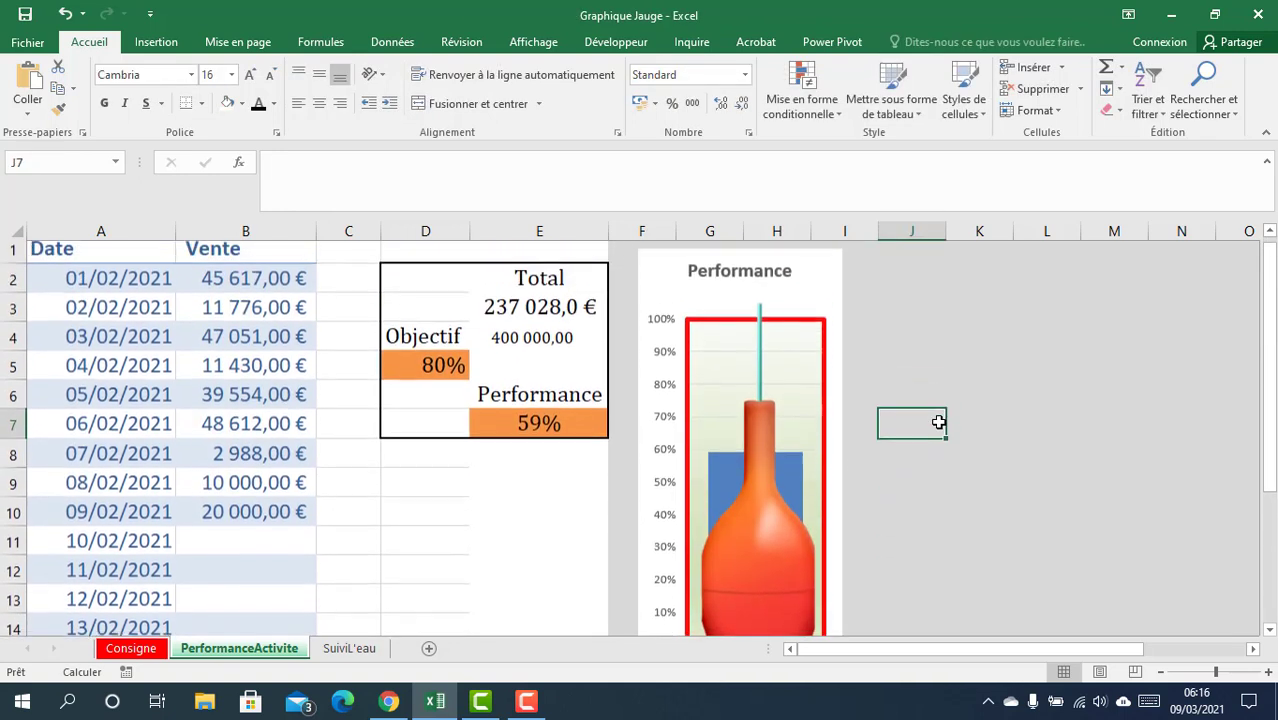
# Enter sales of 6000 in B11, 23000 in B12 and 15000 in B13 for 10/02/2021 to 12/02/2021.
pyautogui.click(236, 544)
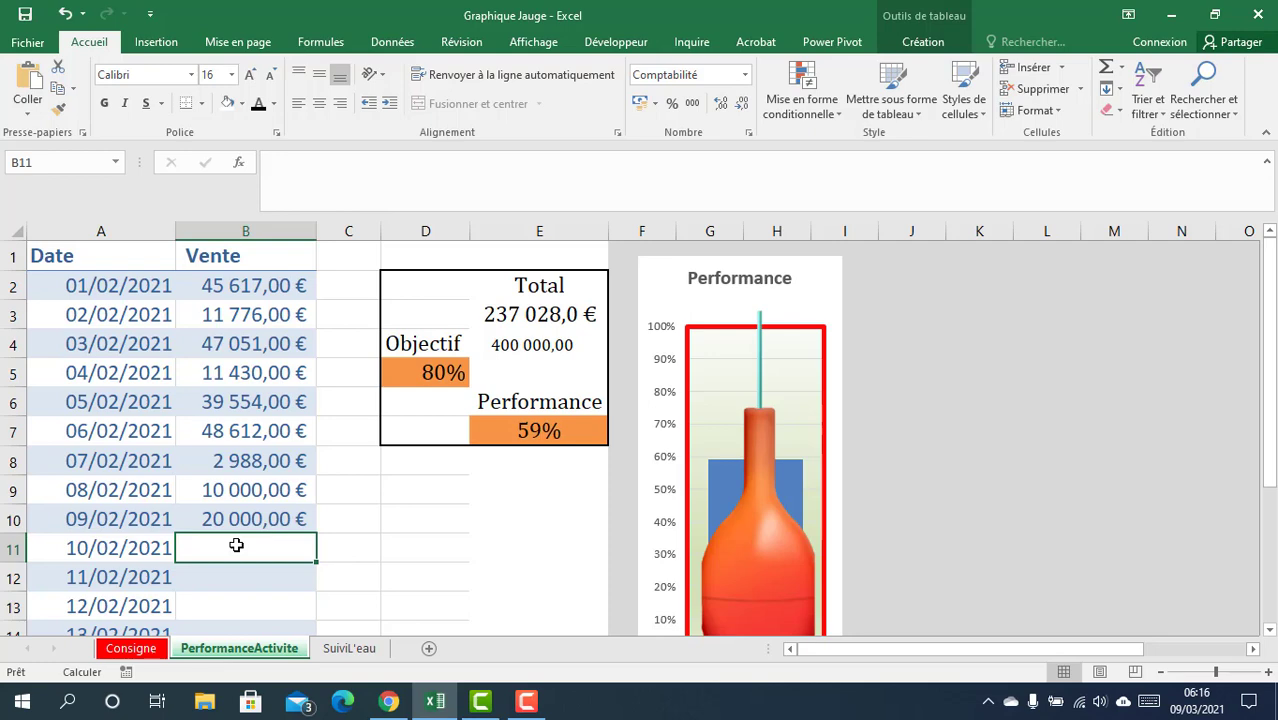
pyautogui.scroll(-2, 236, 544)
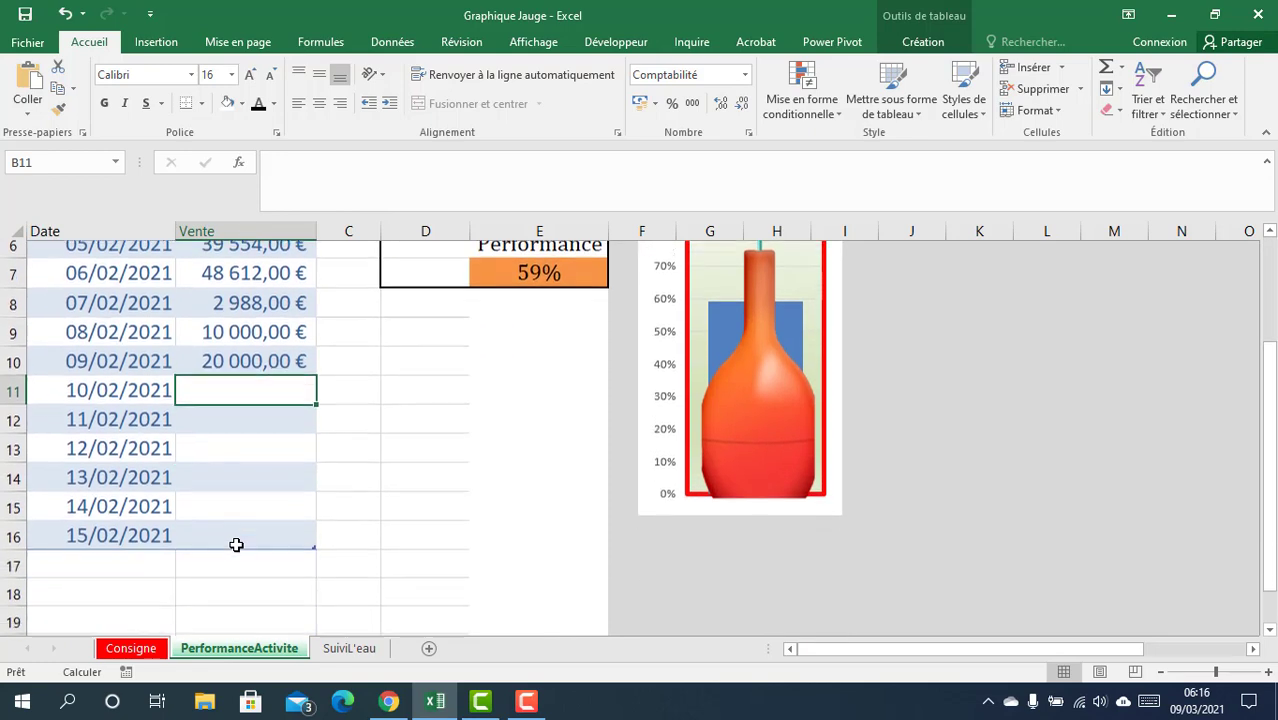
pyautogui.scroll(2, 236, 544)
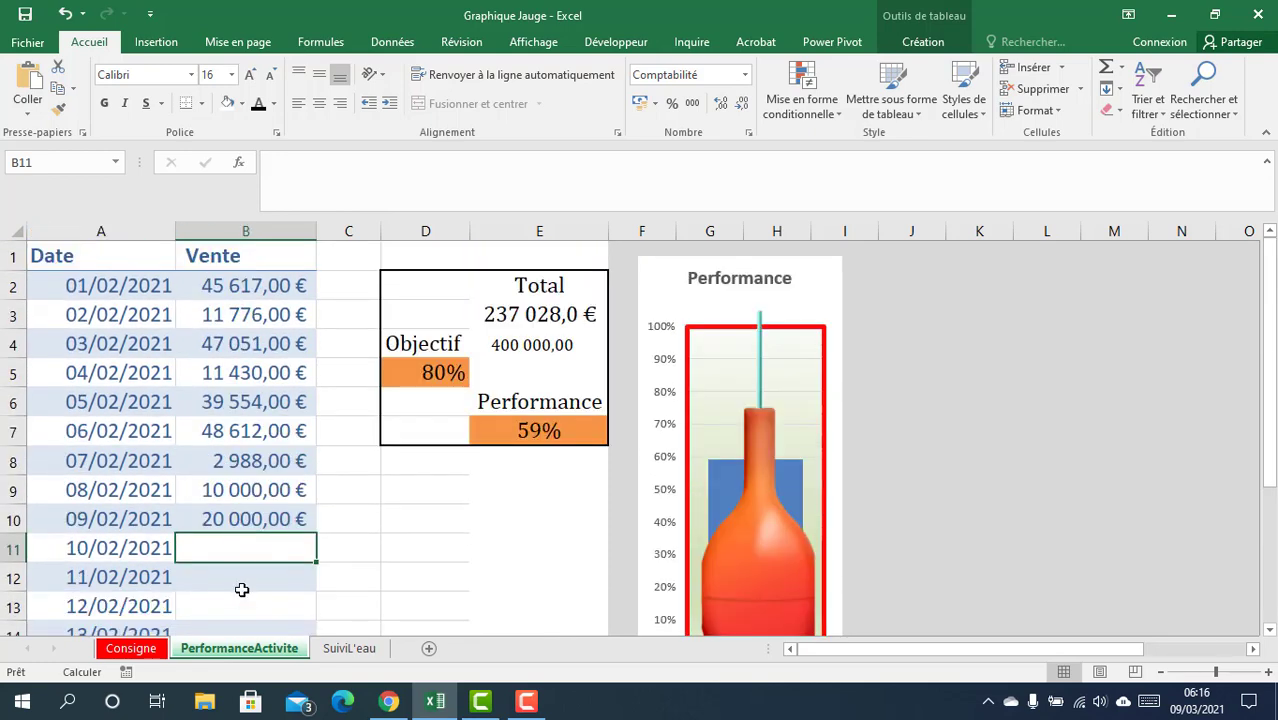
pyautogui.scroll(-1, 232, 550)
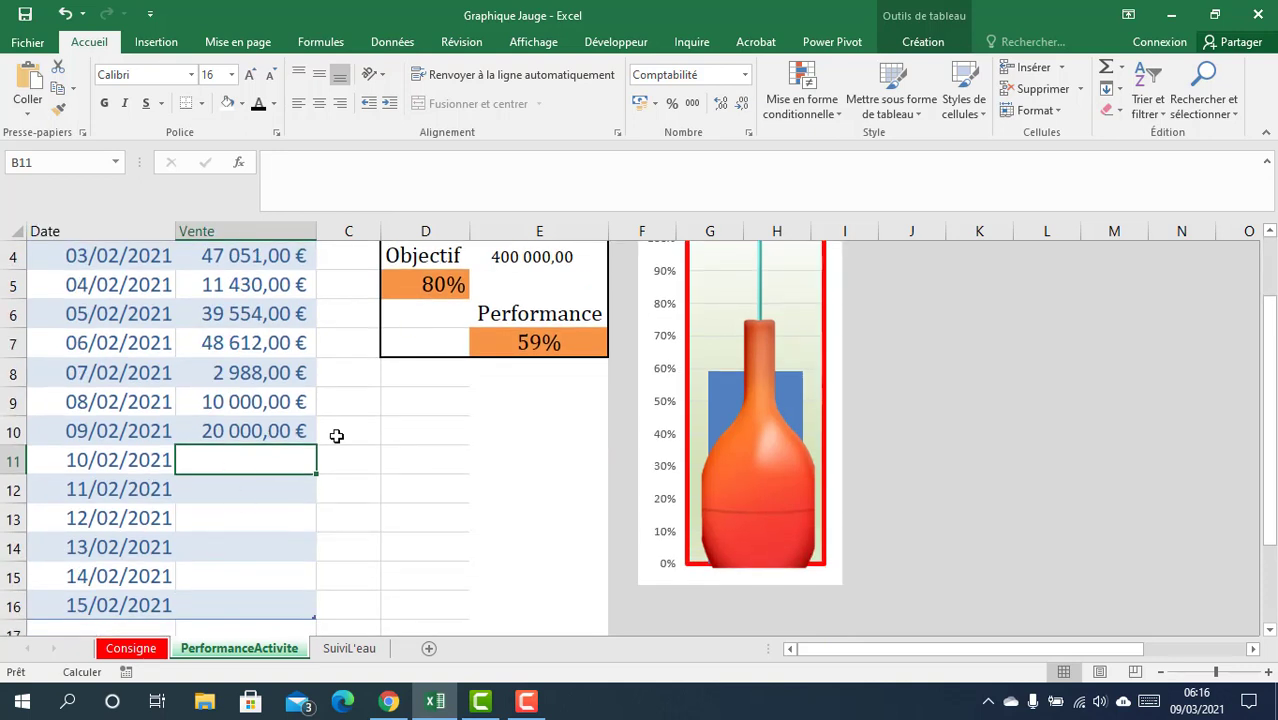
pyautogui.write('6000')
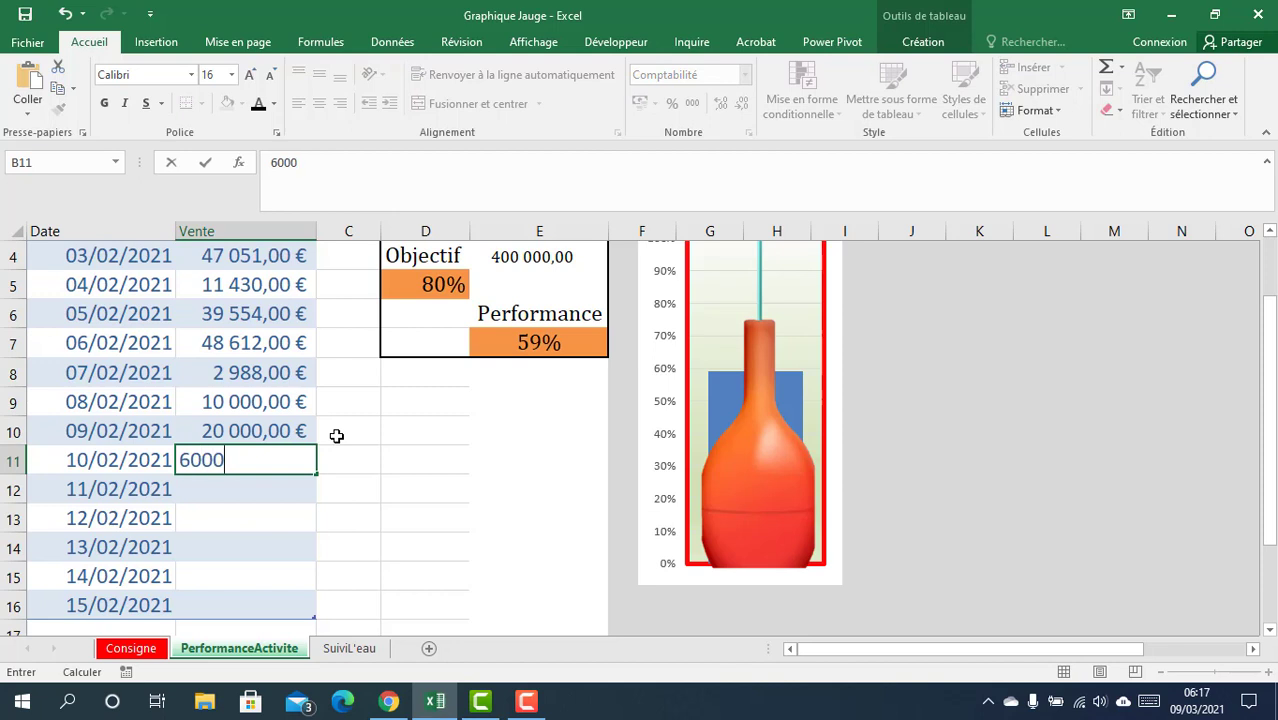
pyautogui.press('Return')
pyautogui.write('23')
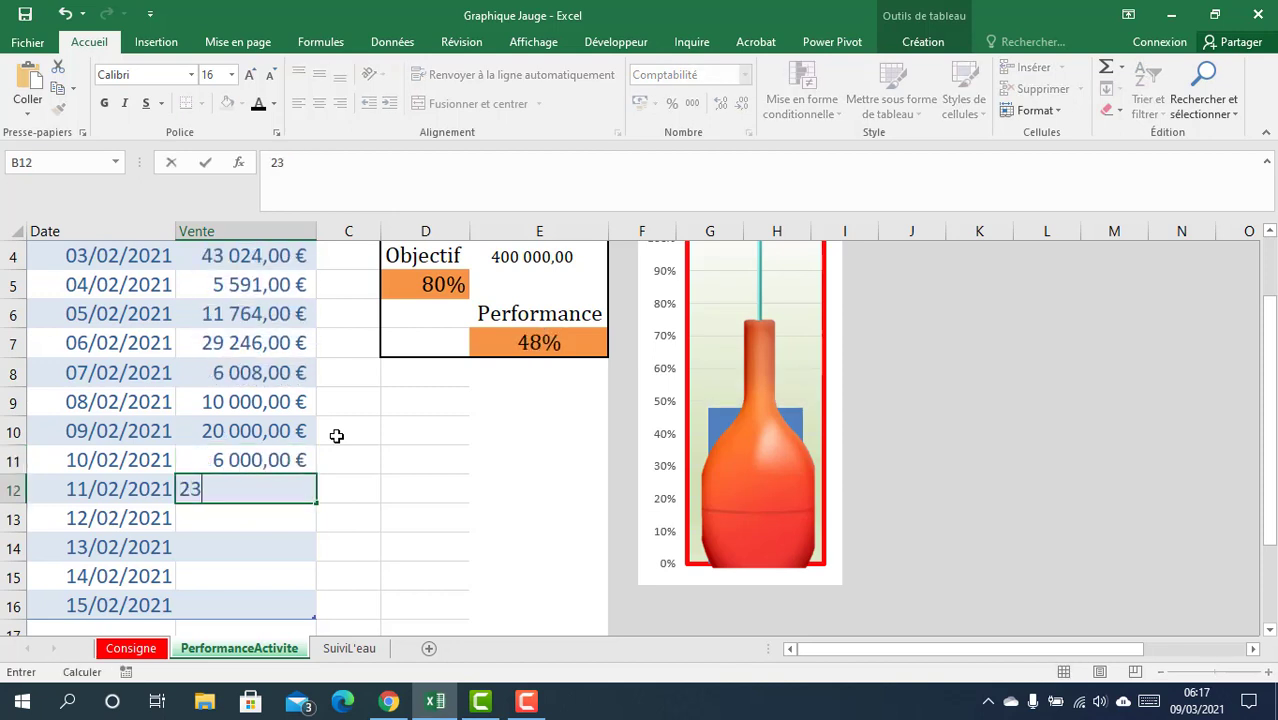
pyautogui.write(' 000')
pyautogui.press('Return')
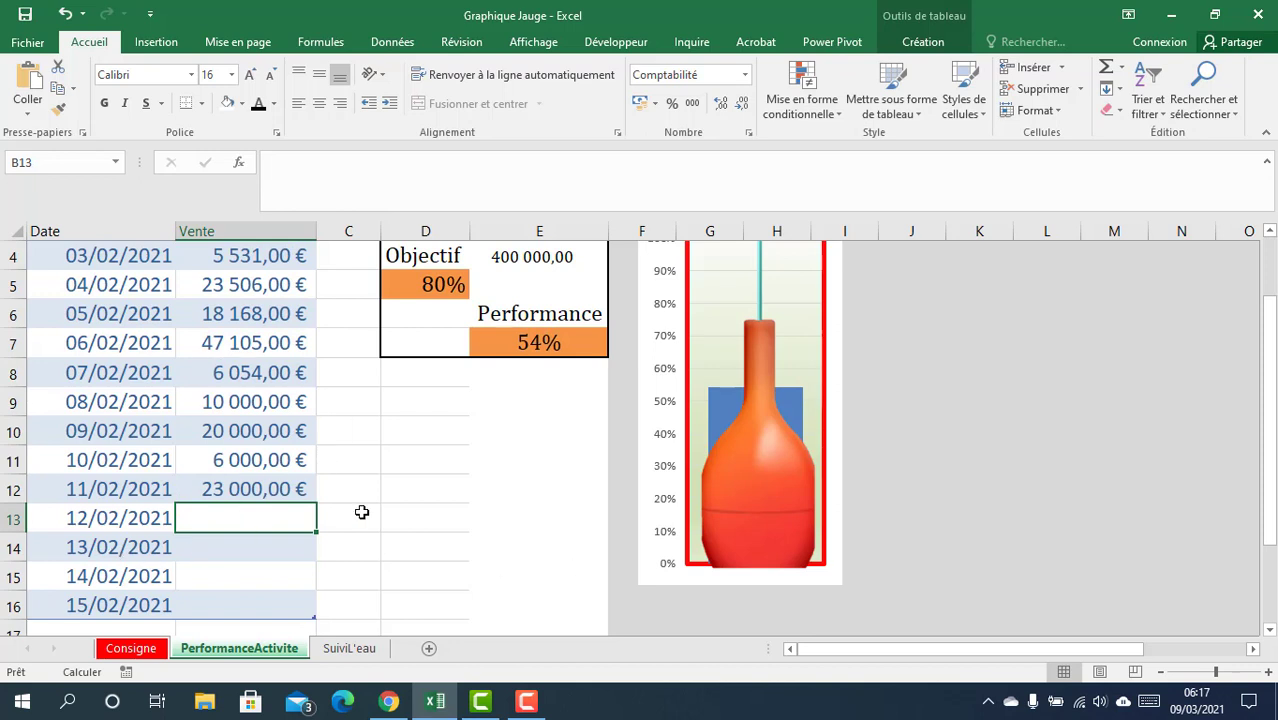
pyautogui.write('15000')
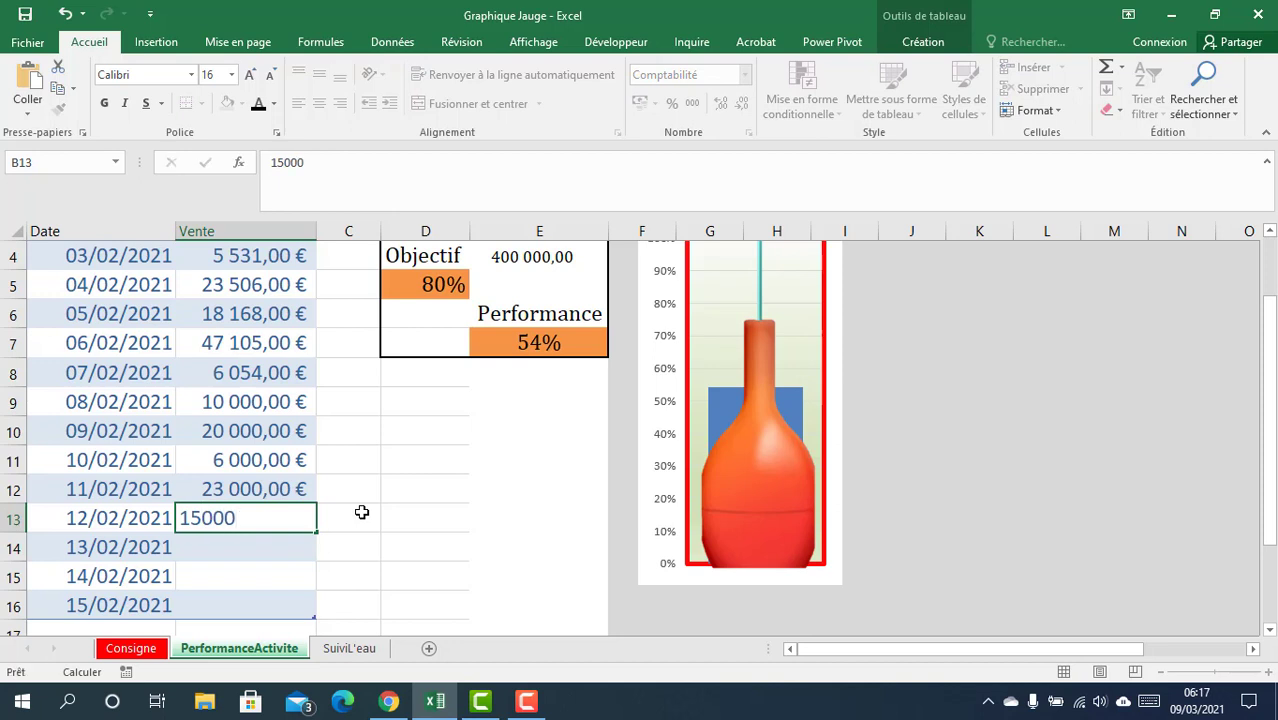
pyautogui.press('Return')
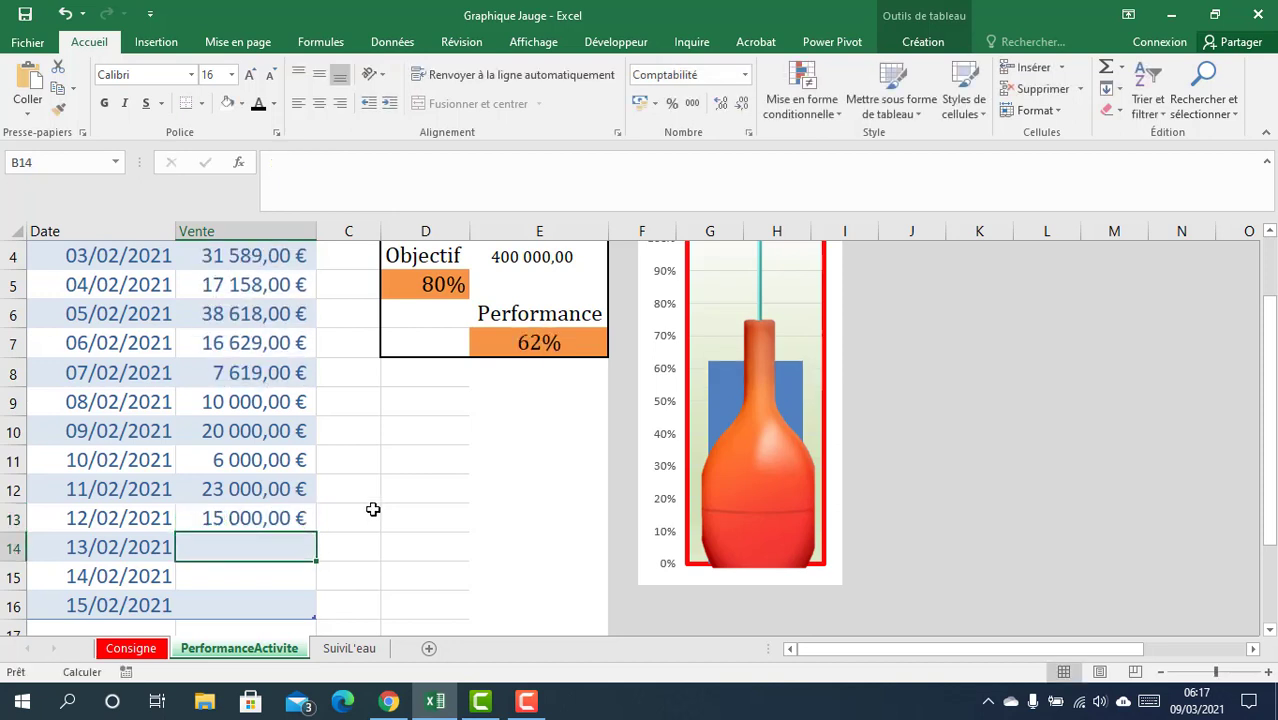
# Review the gauge chart and the Consigne sheet, ending on the PerformanceActivite sheet.
pyautogui.scroll(1, 372, 510)
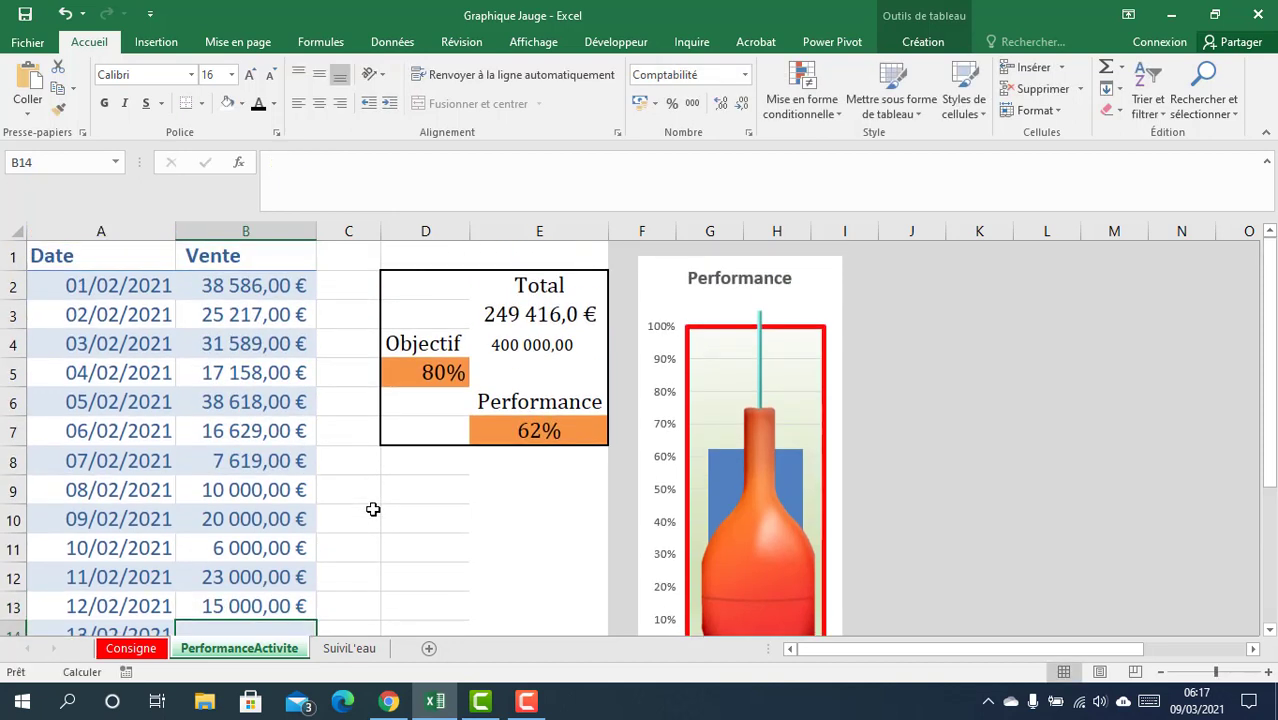
pyautogui.scroll(-1, 372, 510)
pyautogui.scroll(1, 372, 510)
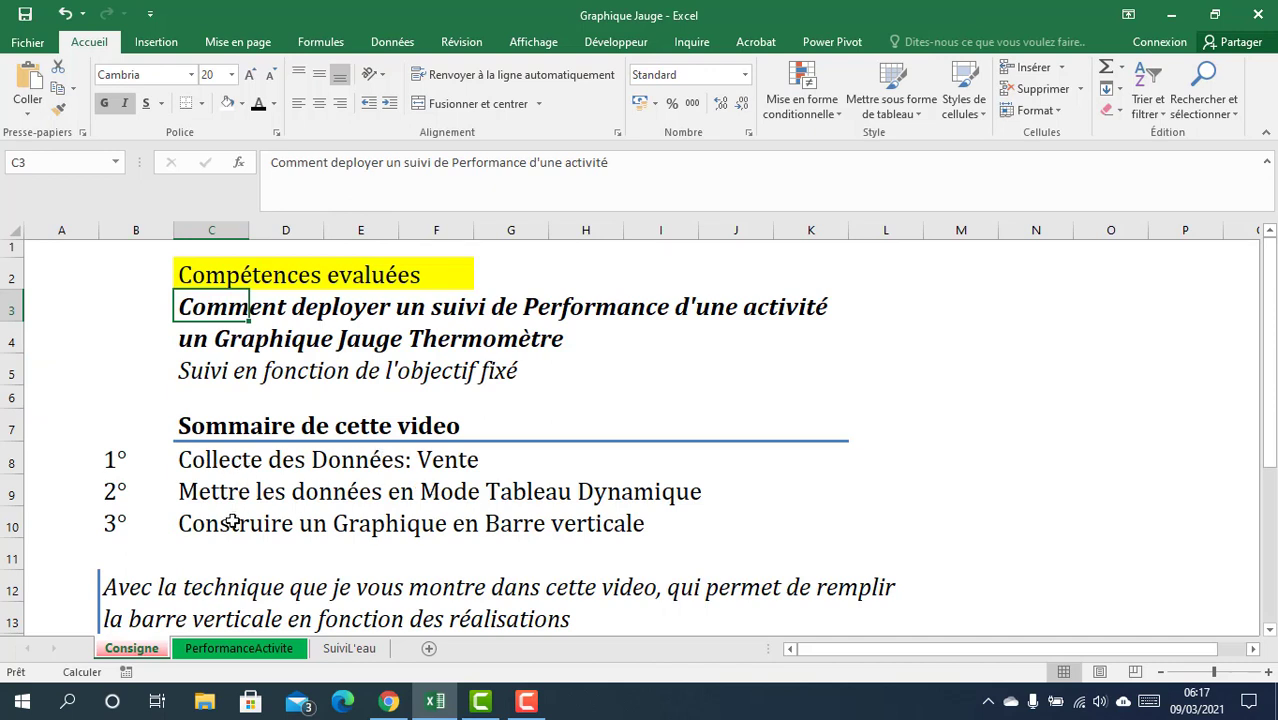
pyautogui.click(258, 650)
pyautogui.click(425, 518)
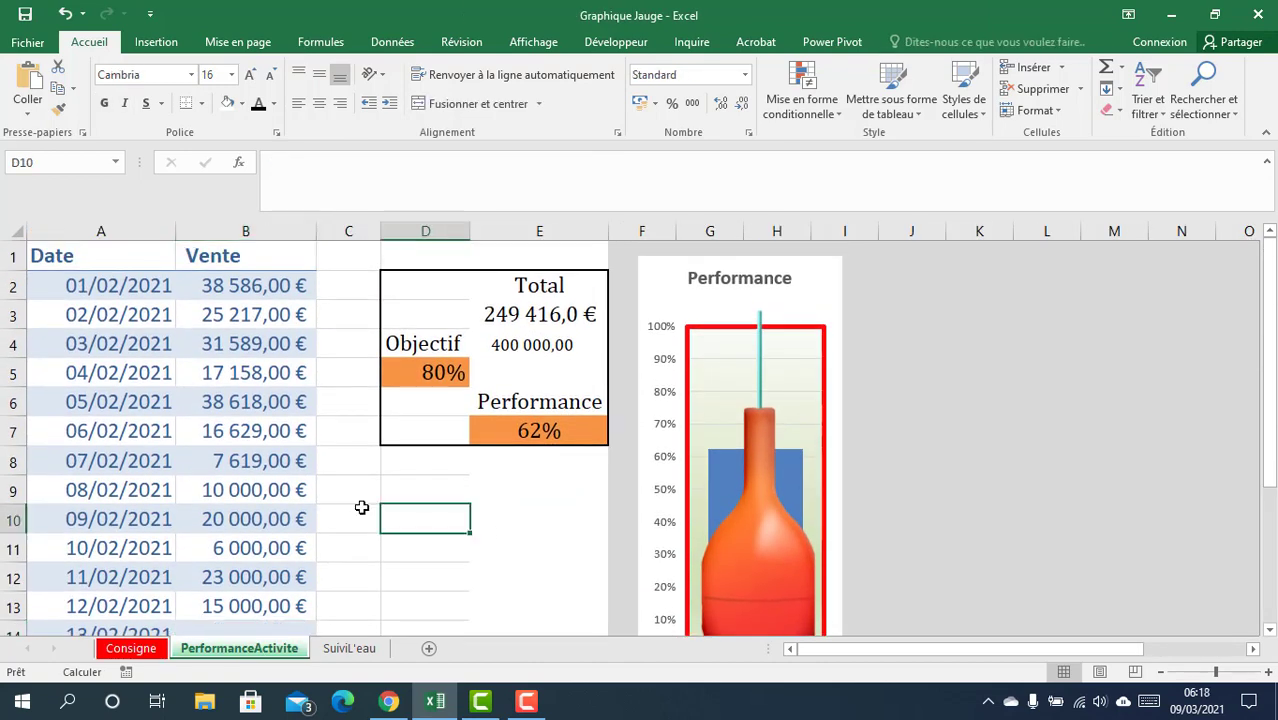